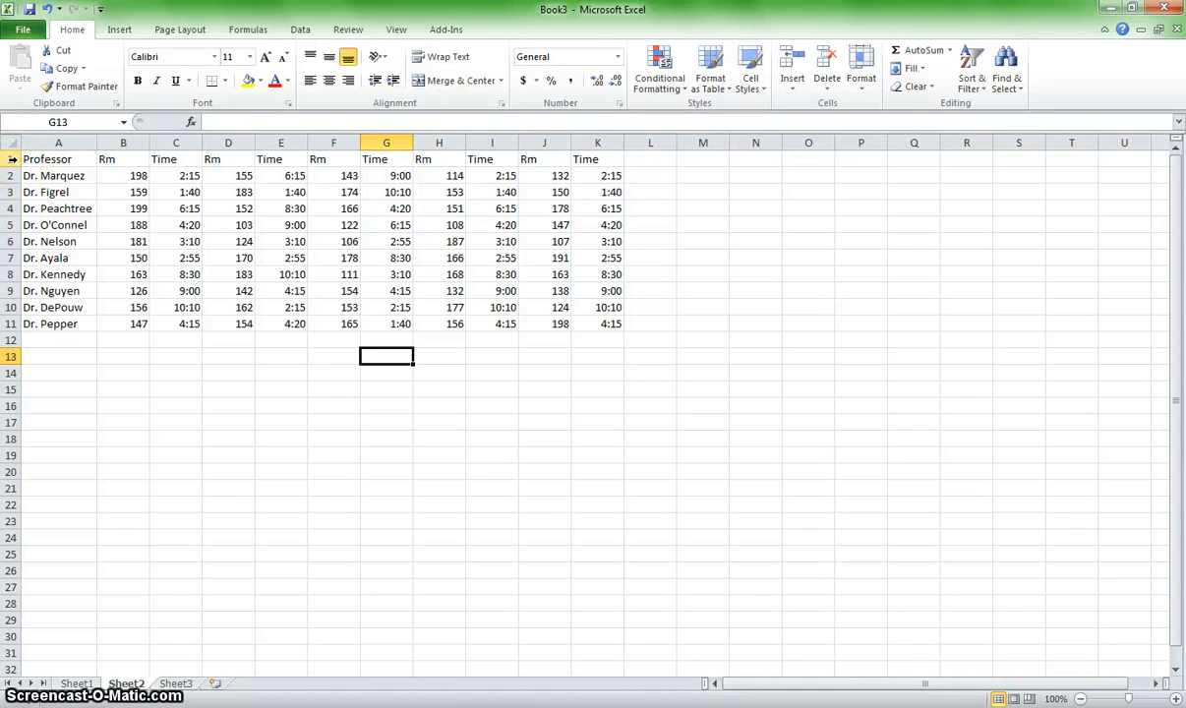
Step: Change the font of rows 1 through 12, covering the whole professor schedule, to Poor Richard
drag(12, 158, 12, 335)
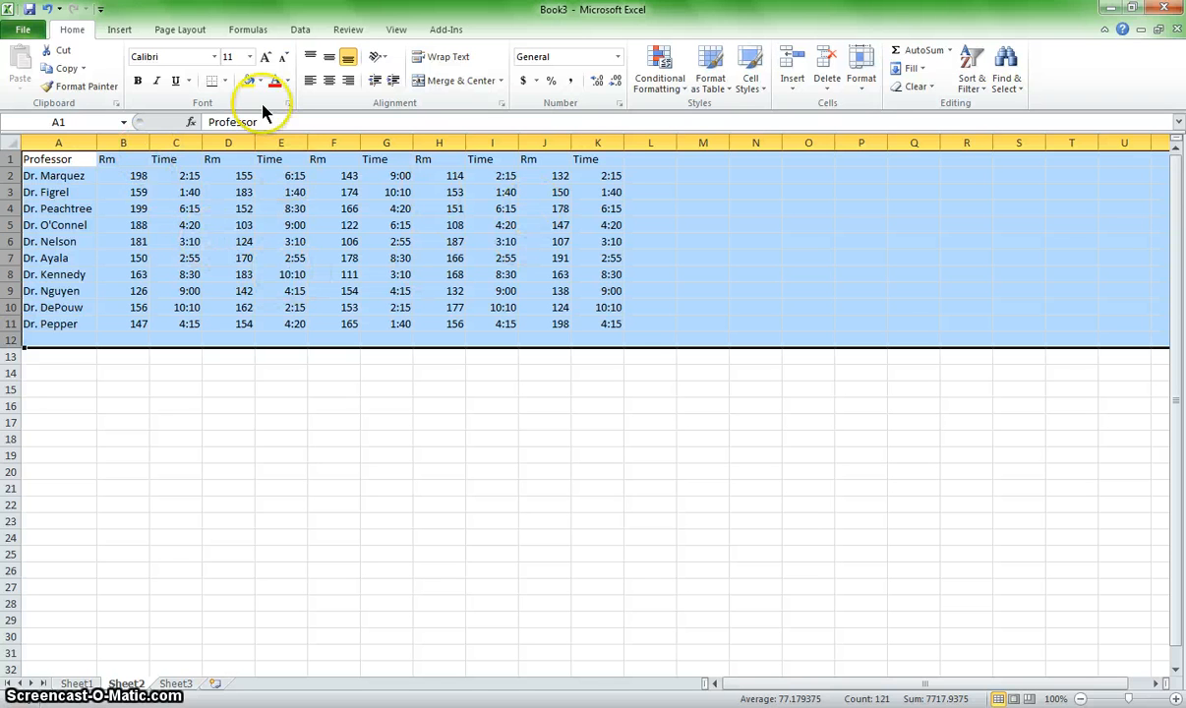
click(215, 58)
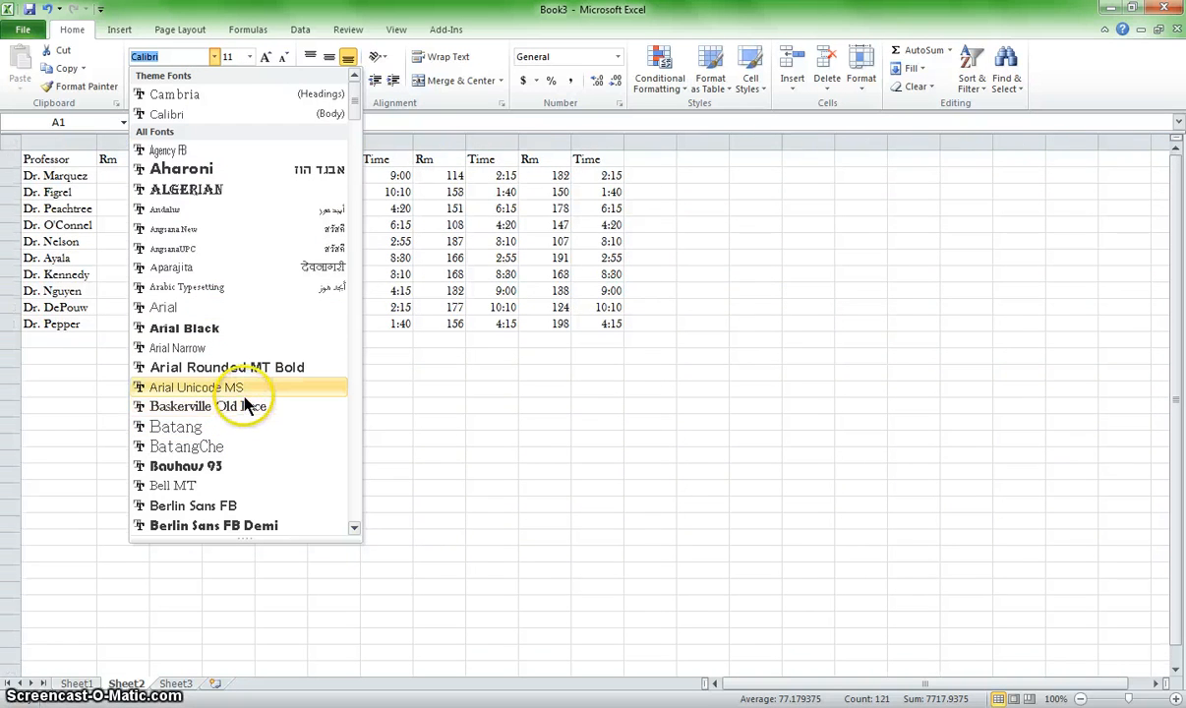
scroll(245, 406, down, 12)
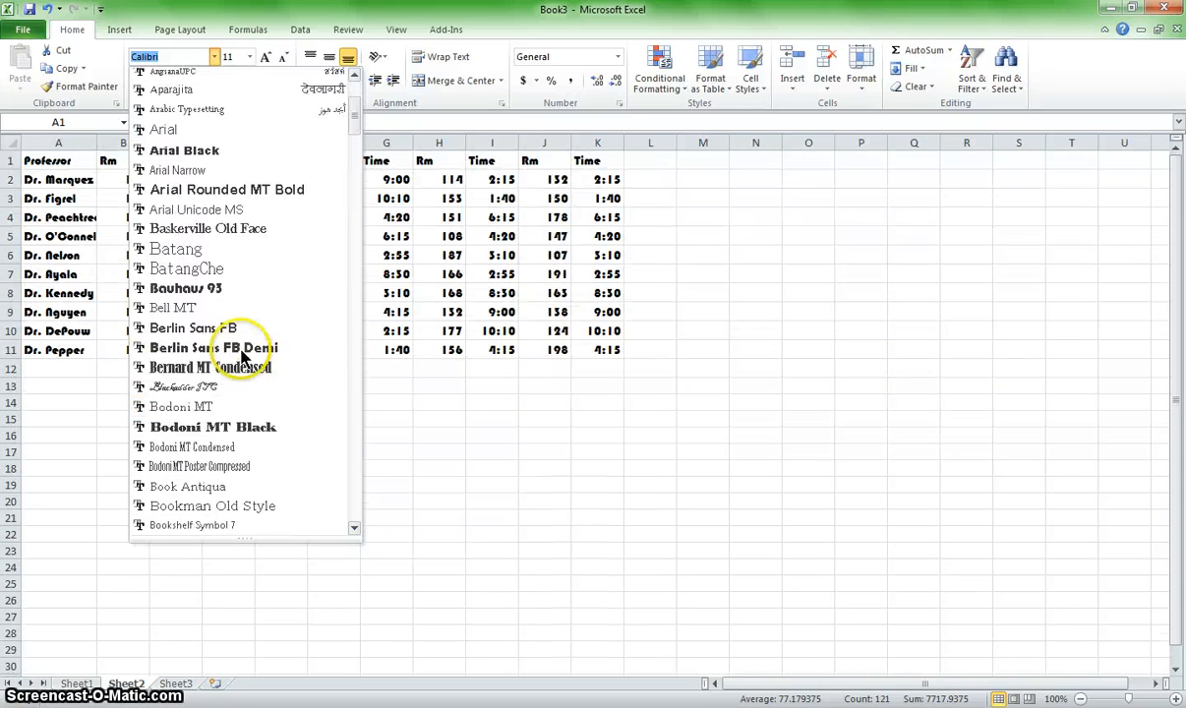
scroll(241, 359, down, 7)
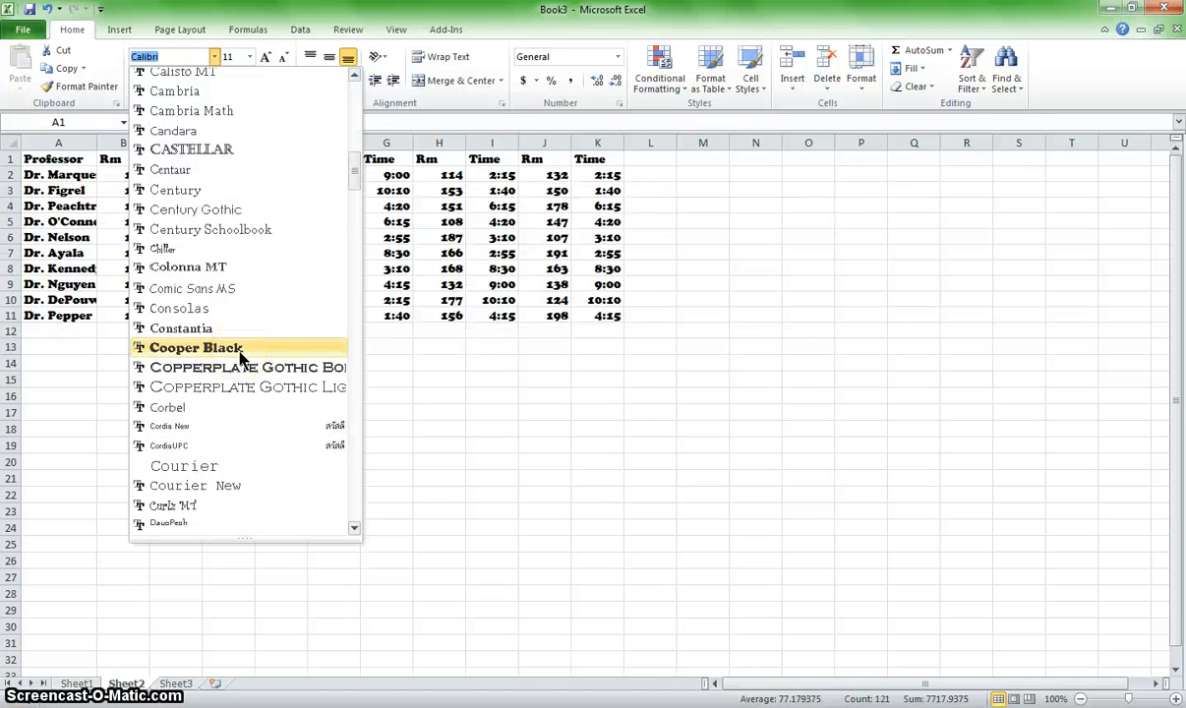
scroll(239, 356, down, 9)
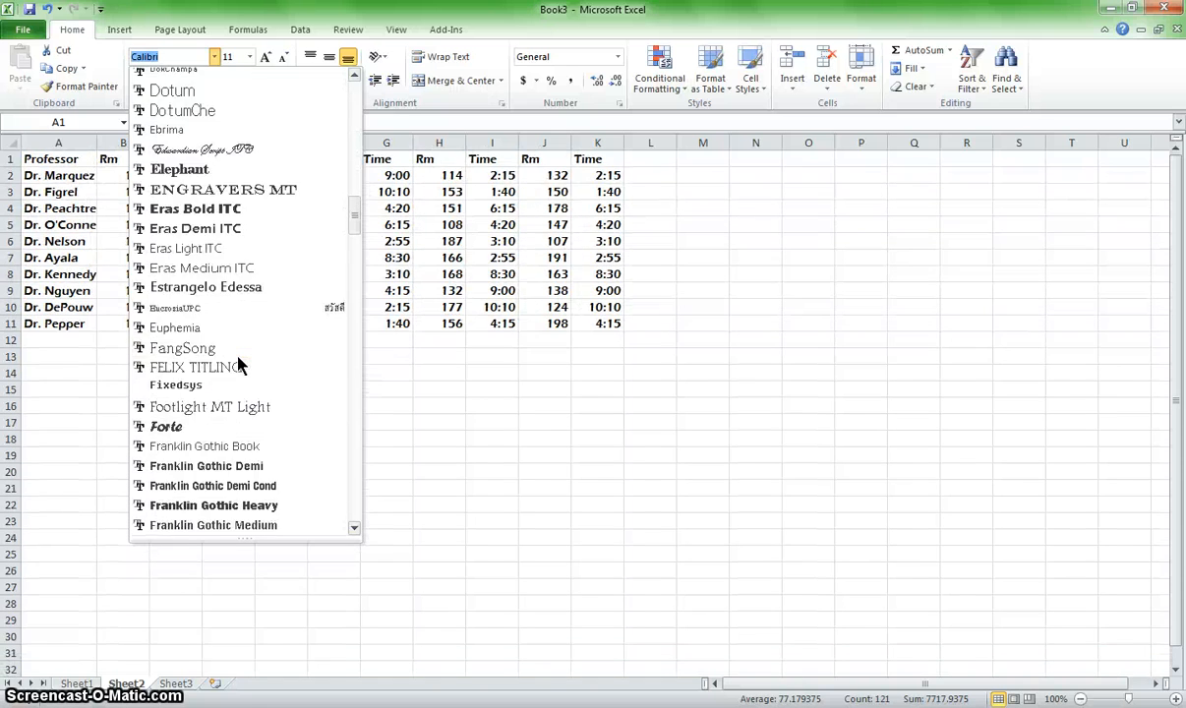
scroll(239, 365, down, 6)
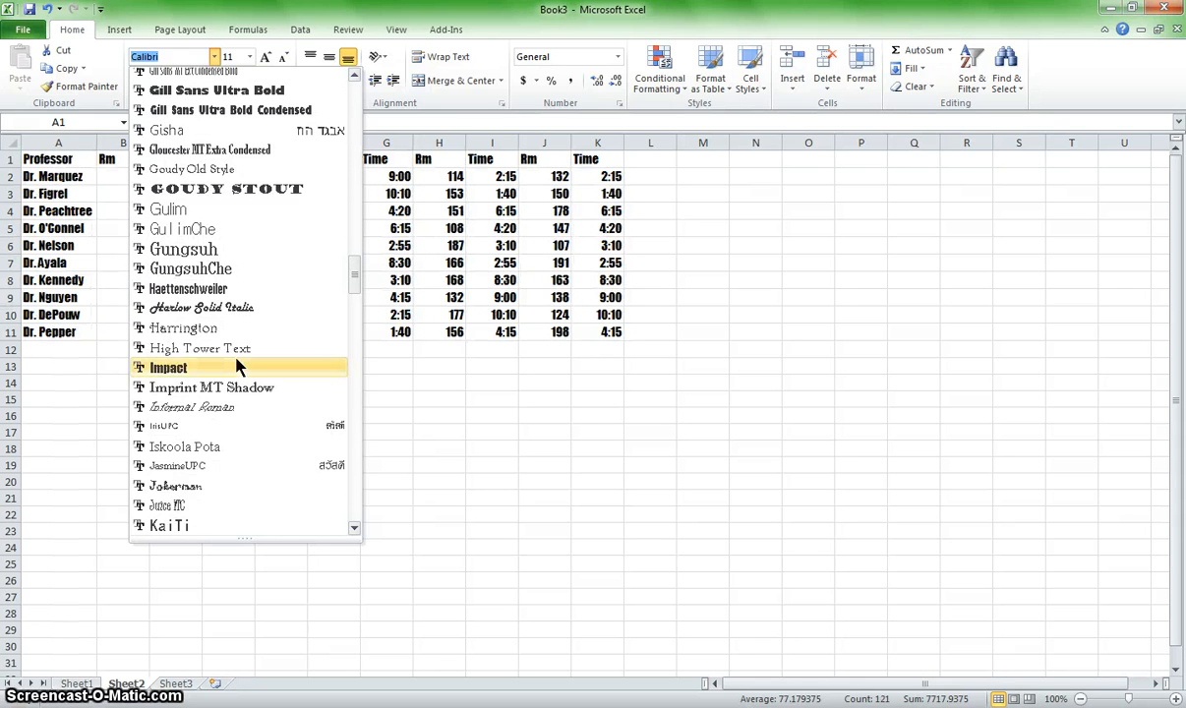
scroll(236, 365, down, 5)
scroll(236, 366, down, 6)
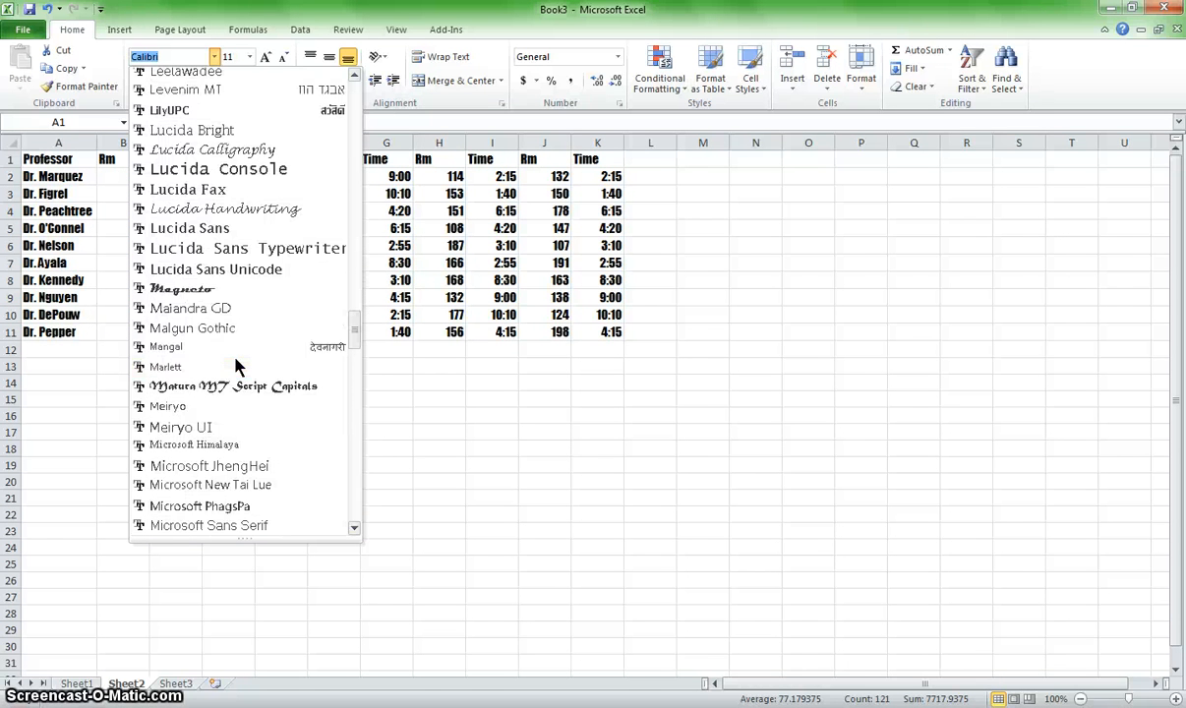
scroll(236, 365, down, 1)
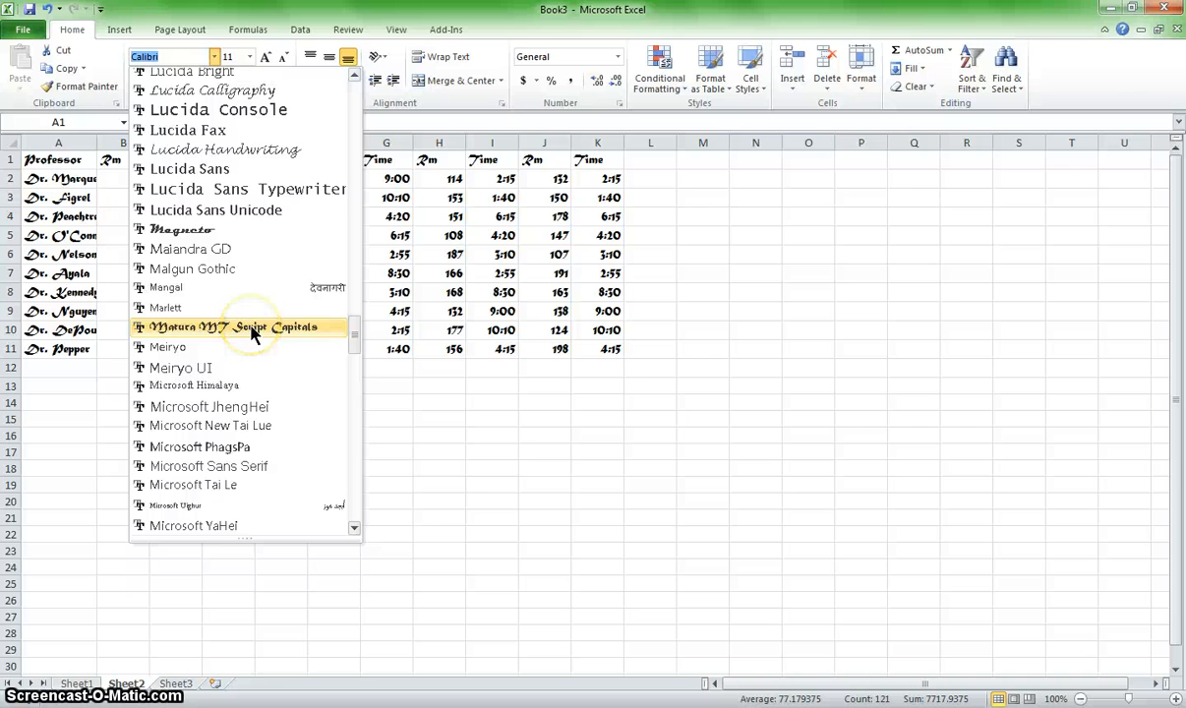
scroll(251, 452, down, 5)
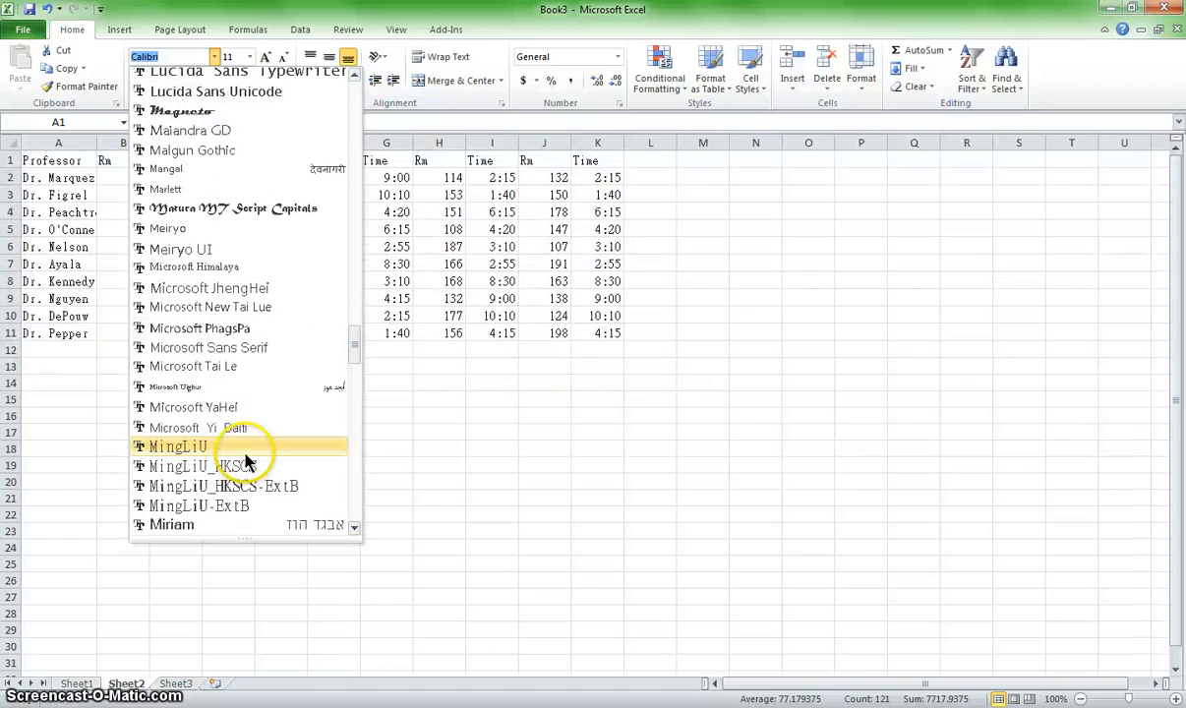
scroll(251, 432, down, 8)
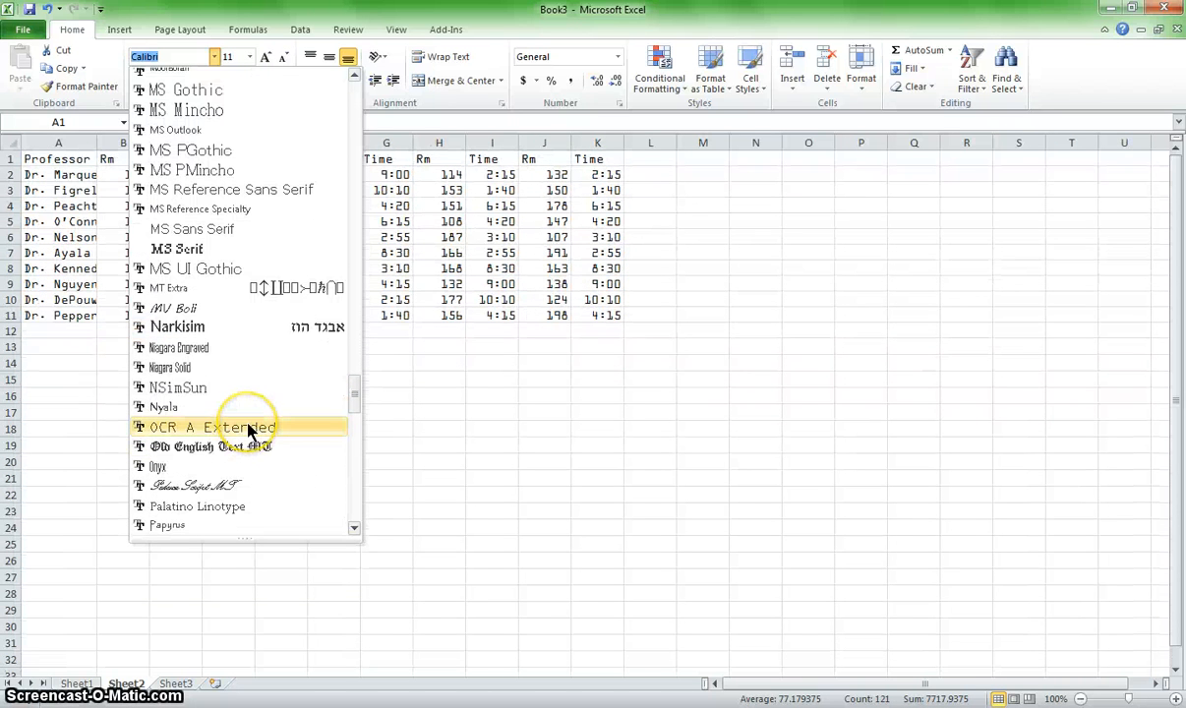
scroll(248, 433, down, 3)
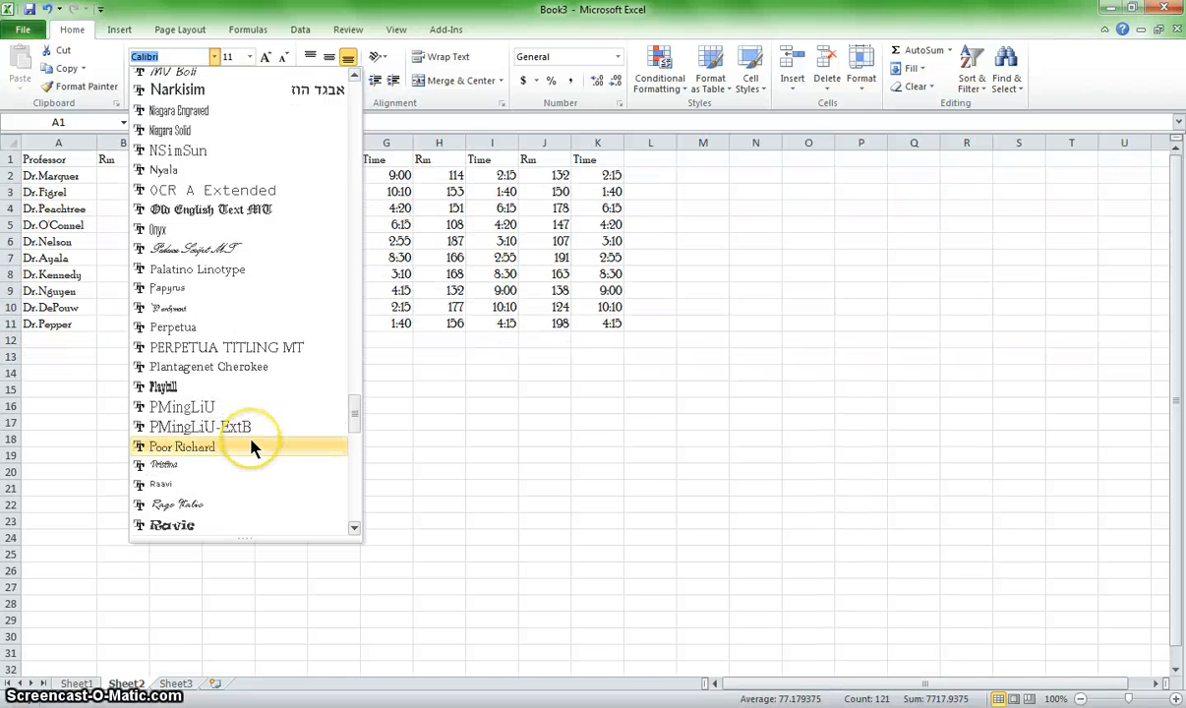
click(252, 448)
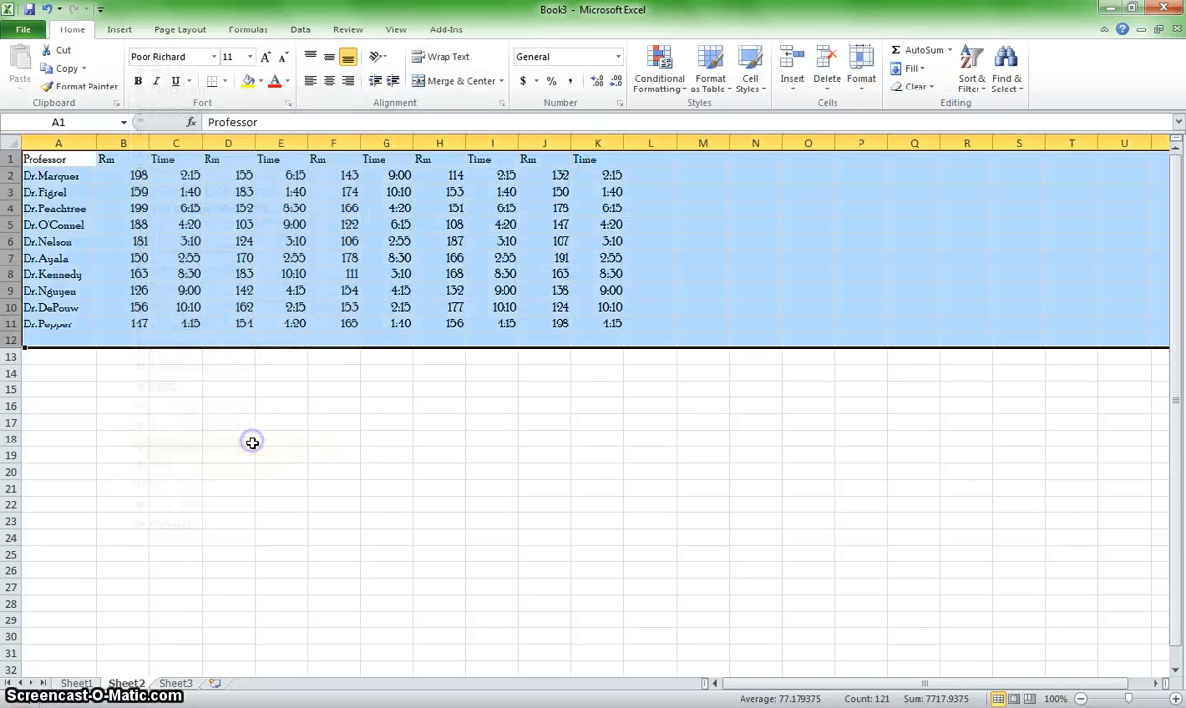
Step: Set the font size of the selected schedule rows to 14
click(251, 61)
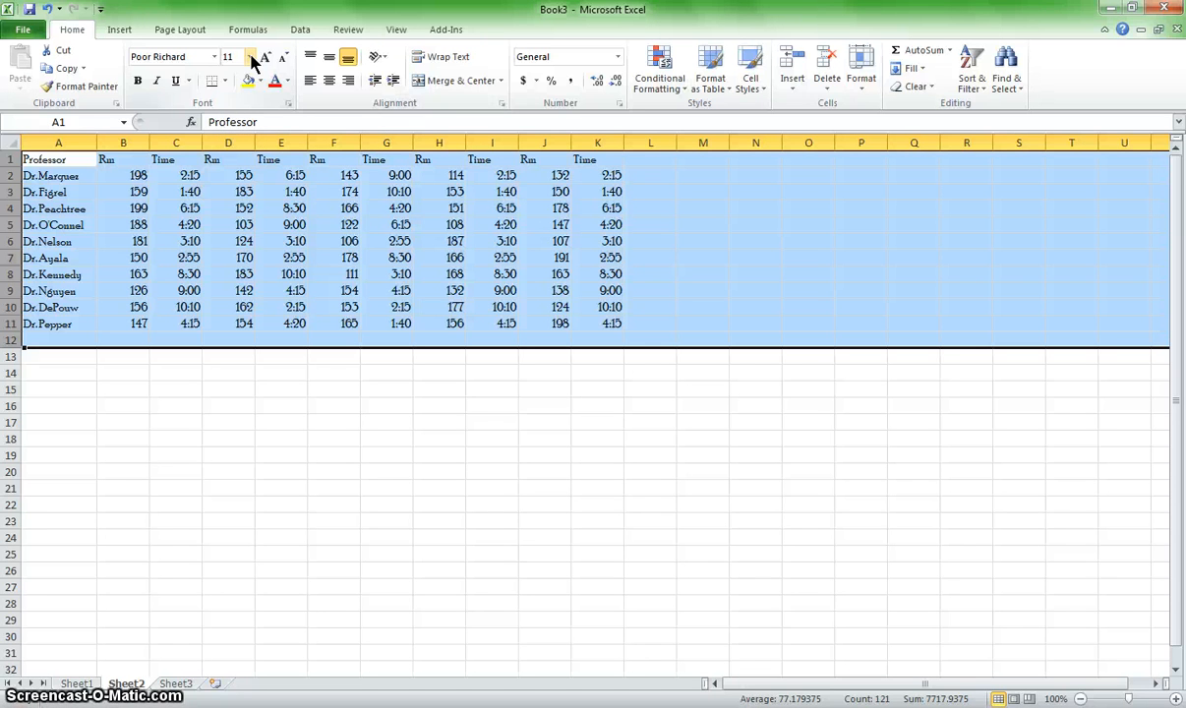
click(250, 57)
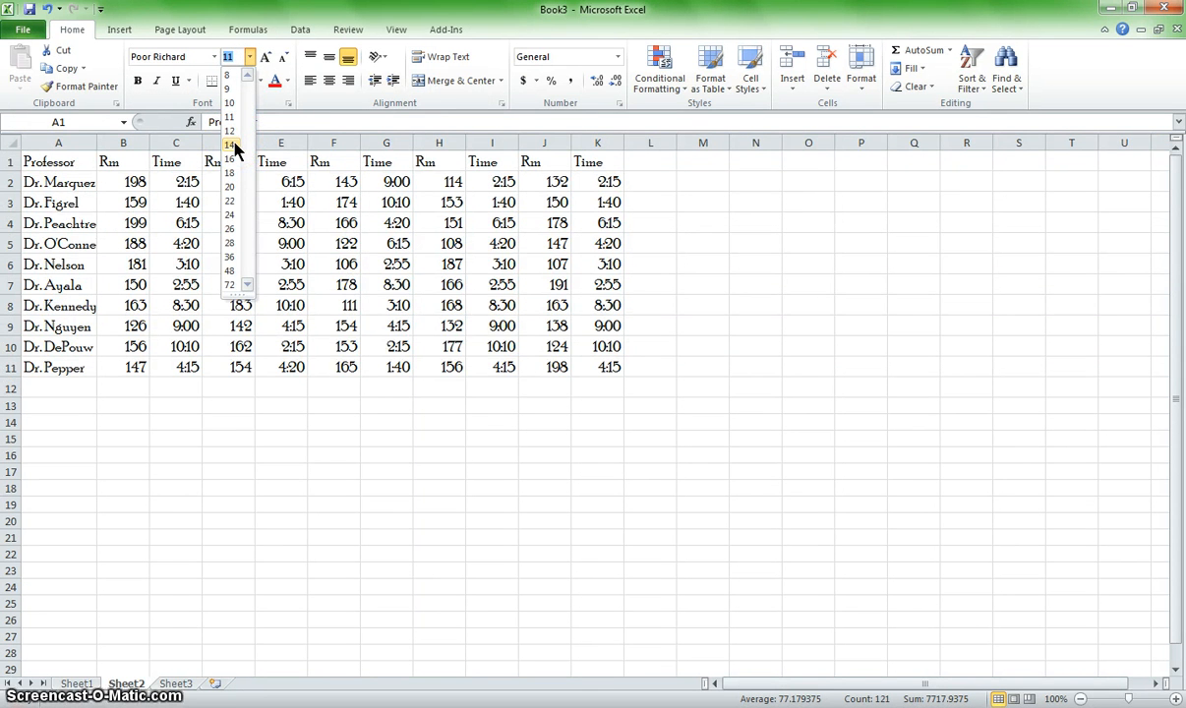
click(233, 148)
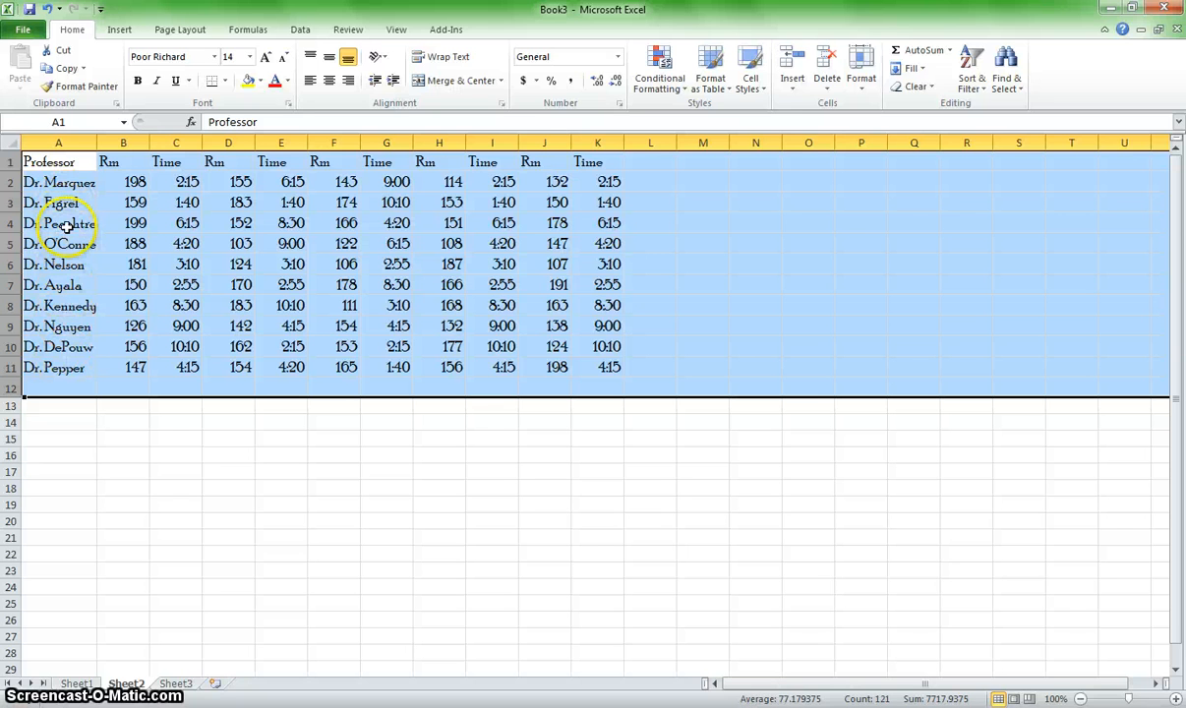
Step: Decrease the schedule's font size by one increment, increase it again, and set it to 14
click(282, 58)
click(267, 58)
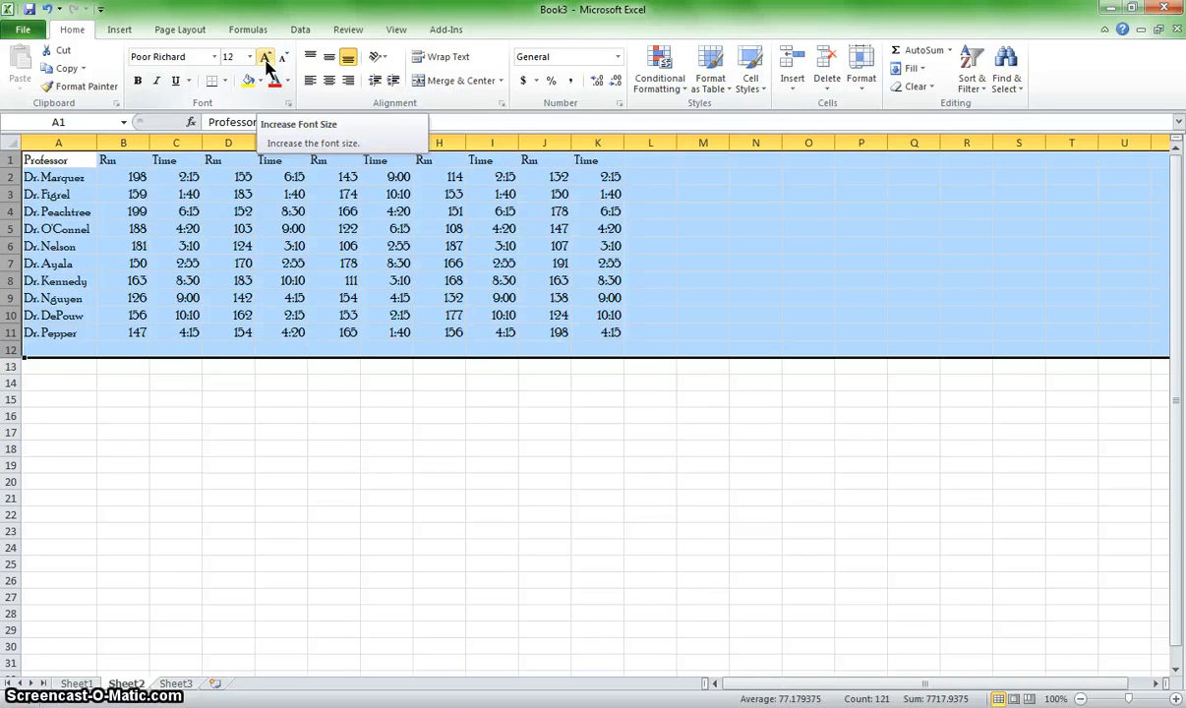
click(266, 58)
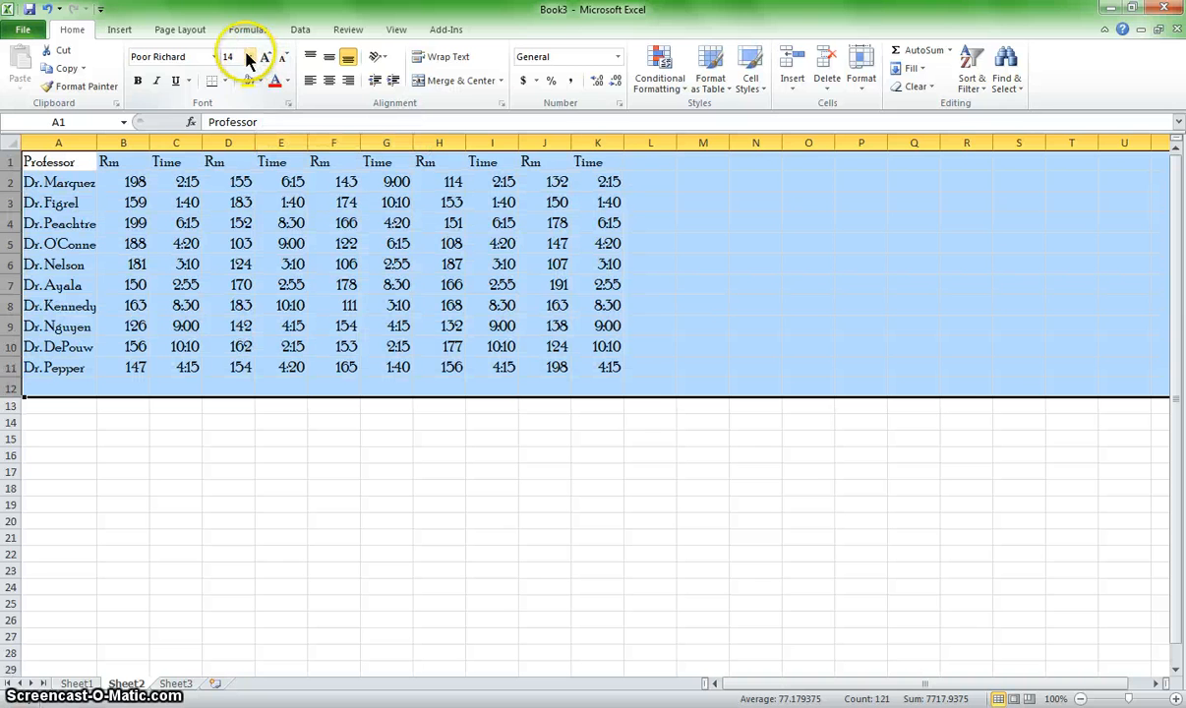
click(250, 57)
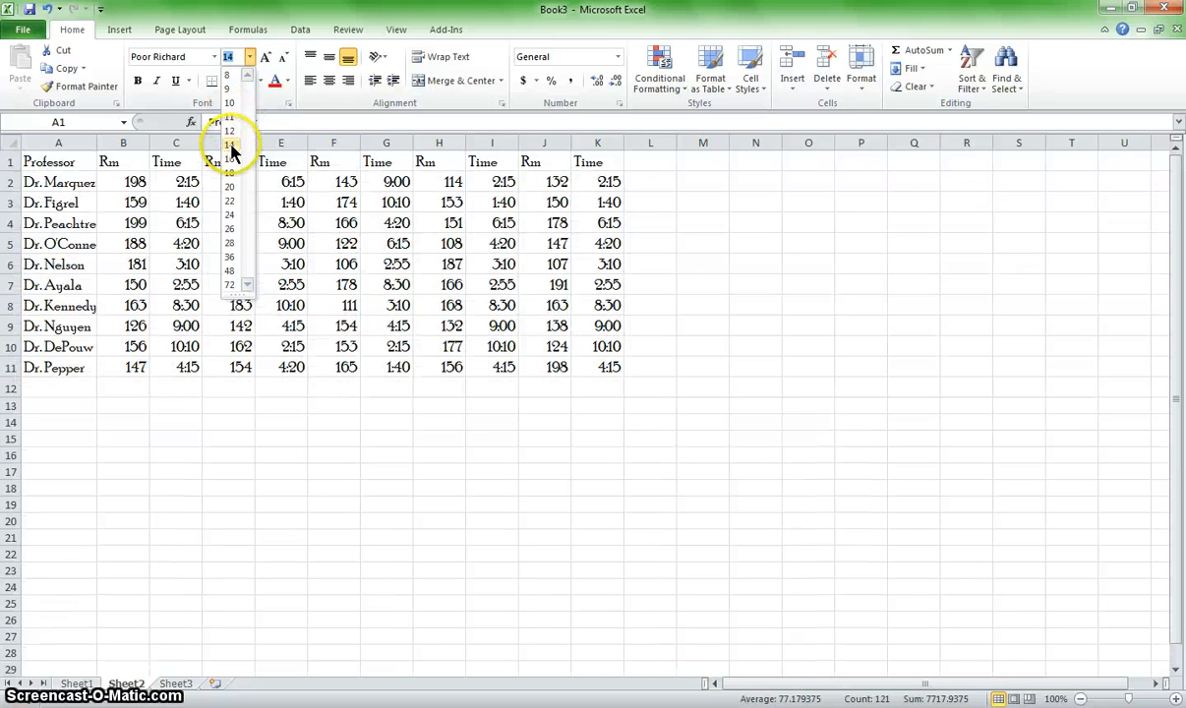
click(233, 146)
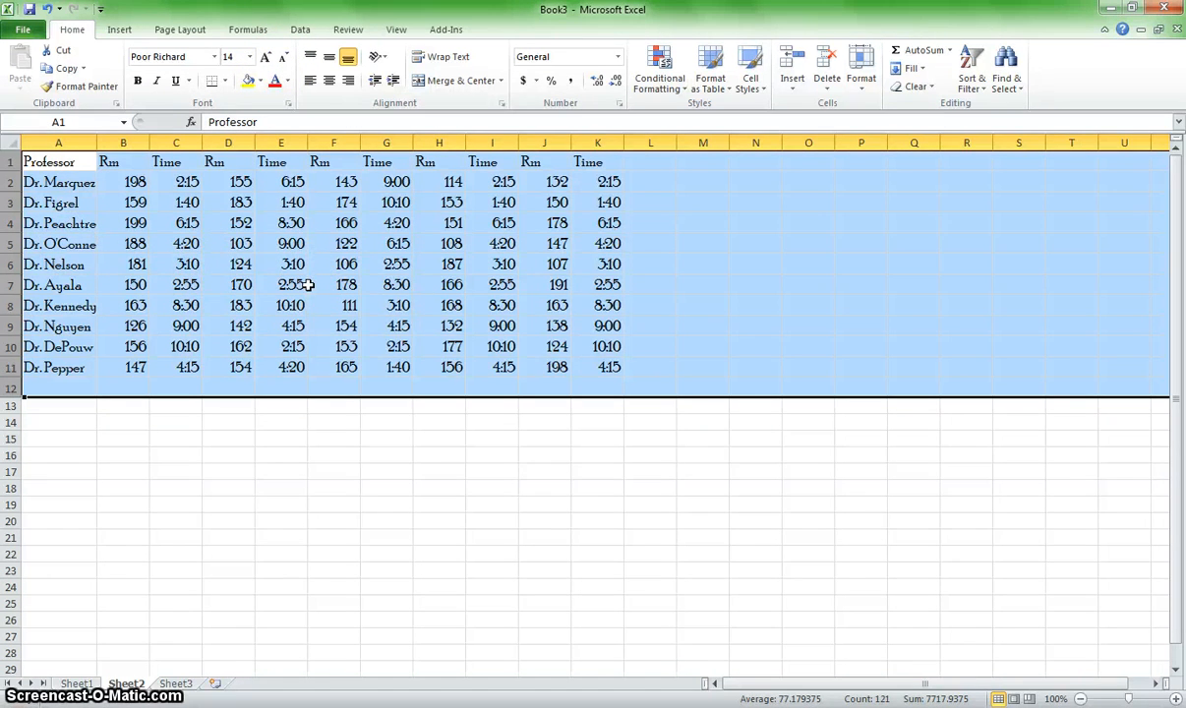
click(440, 266)
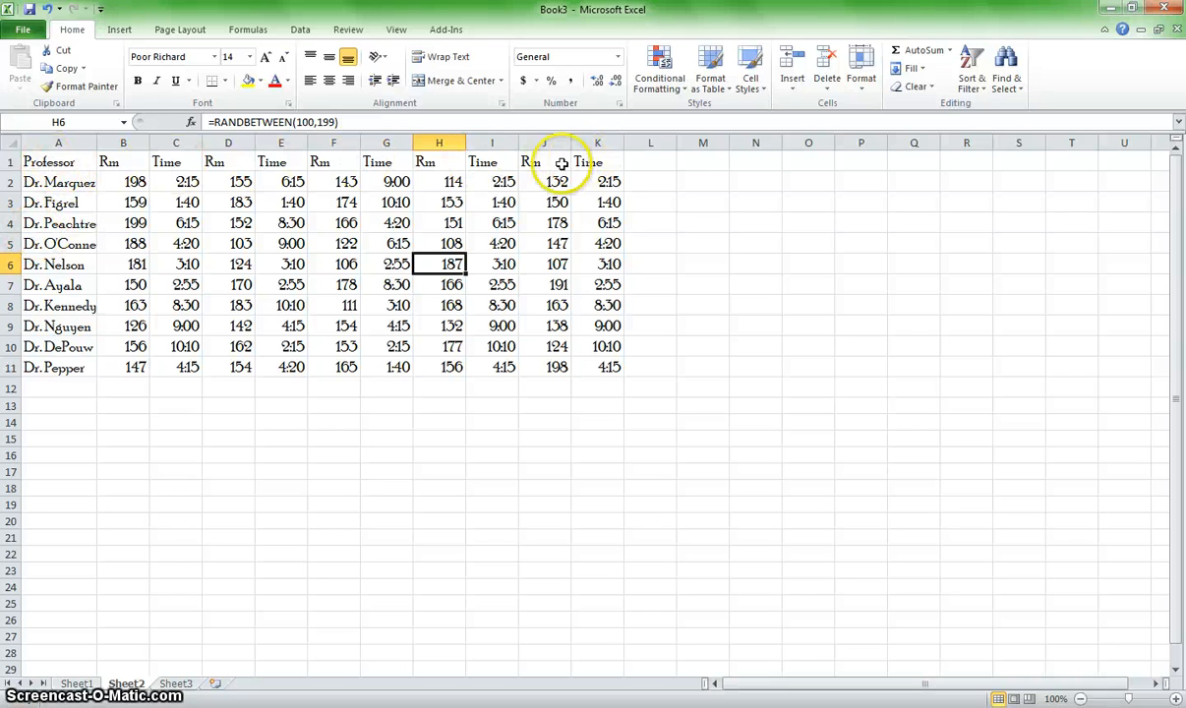
Step: Make the header row (row 1) bold
click(11, 163)
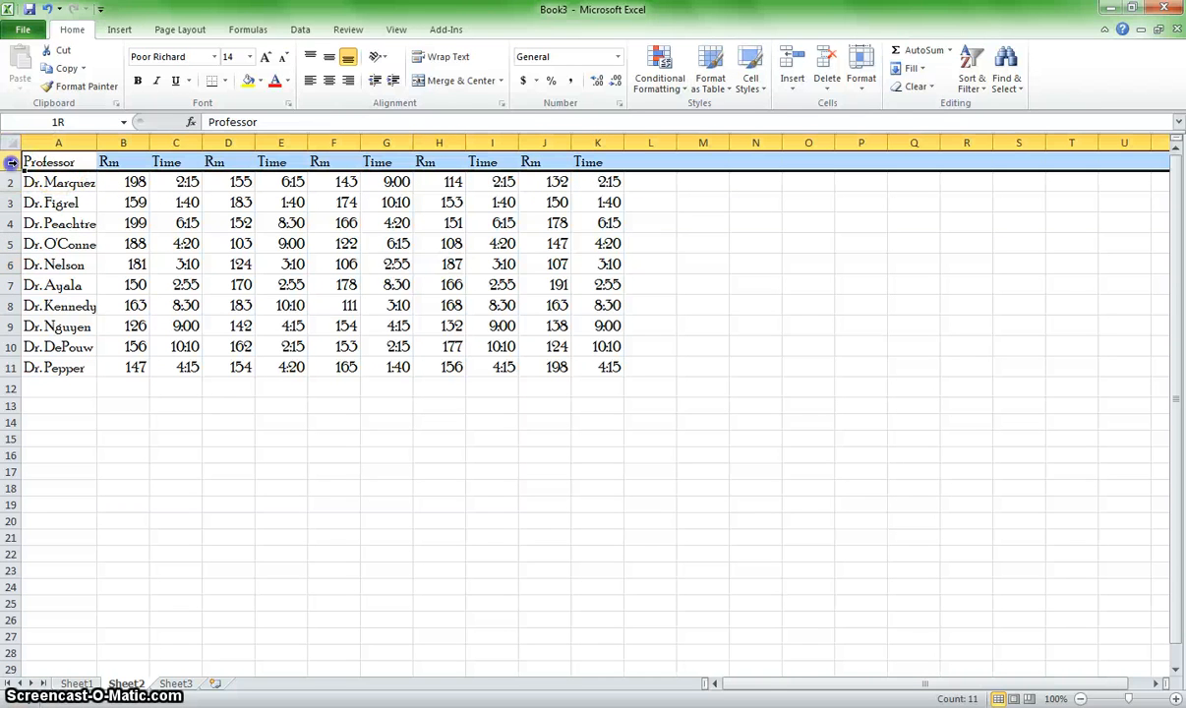
click(138, 84)
click(174, 201)
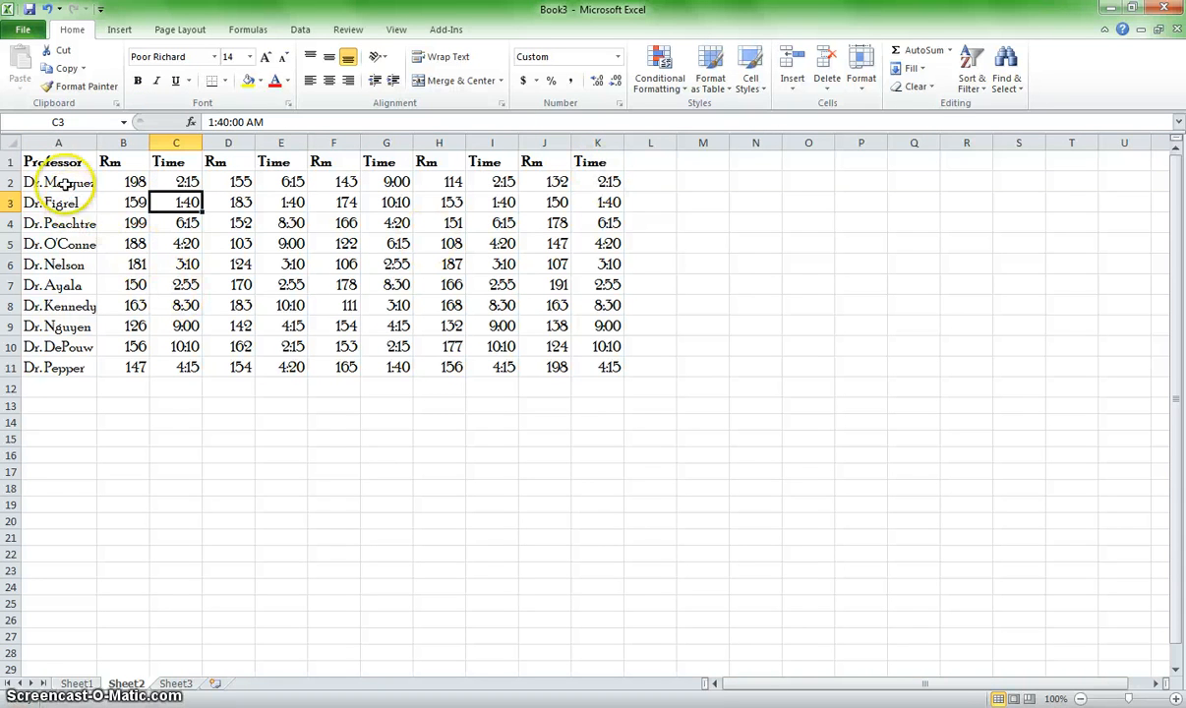
Step: Italicize the professor names in A2:A11 and auto-fit the width of column A to its contents
drag(56, 182, 54, 368)
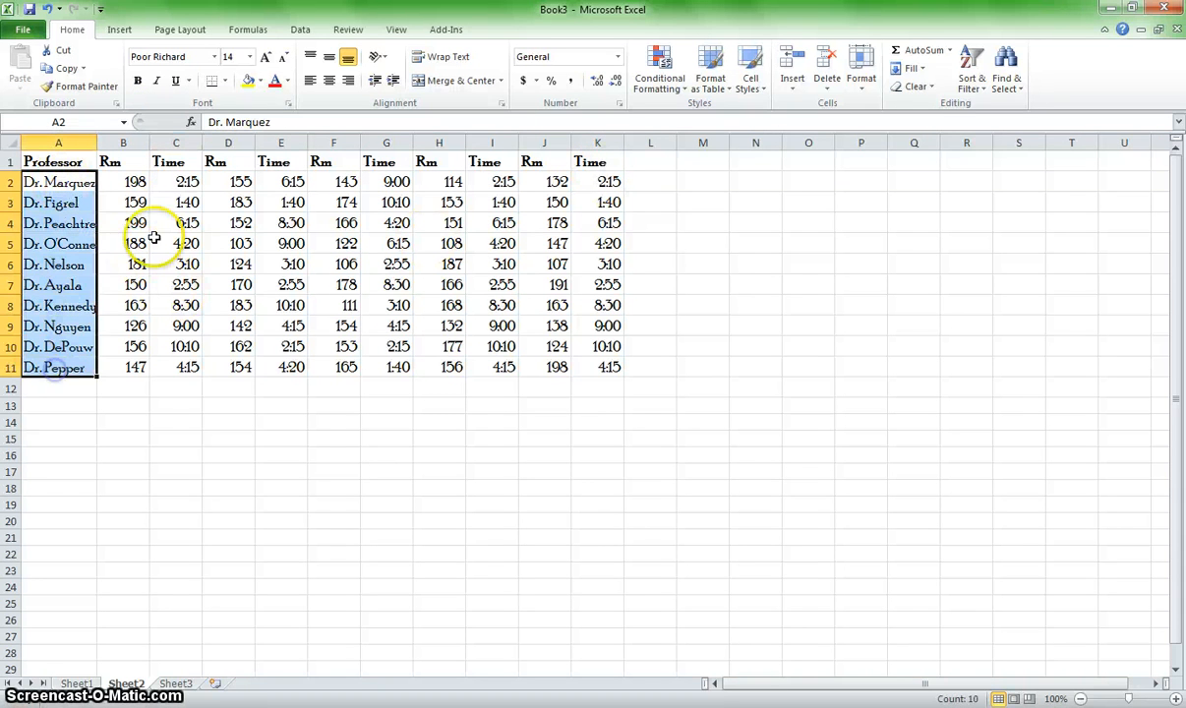
click(159, 82)
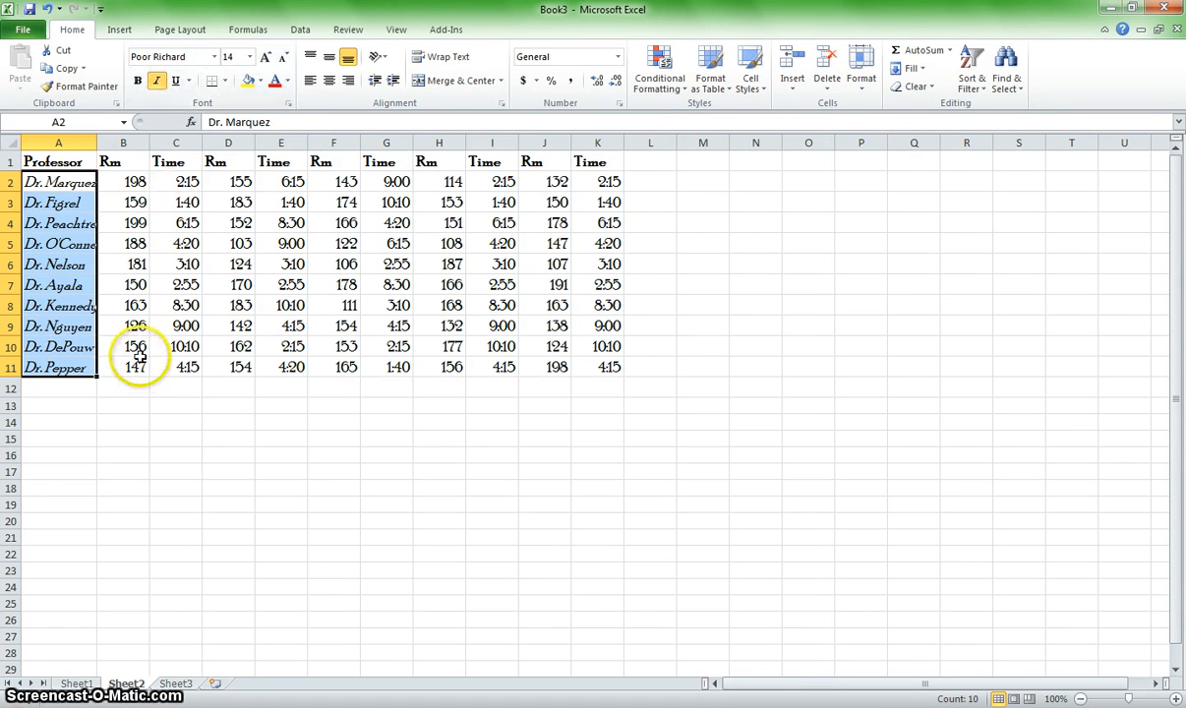
double_click(96, 143)
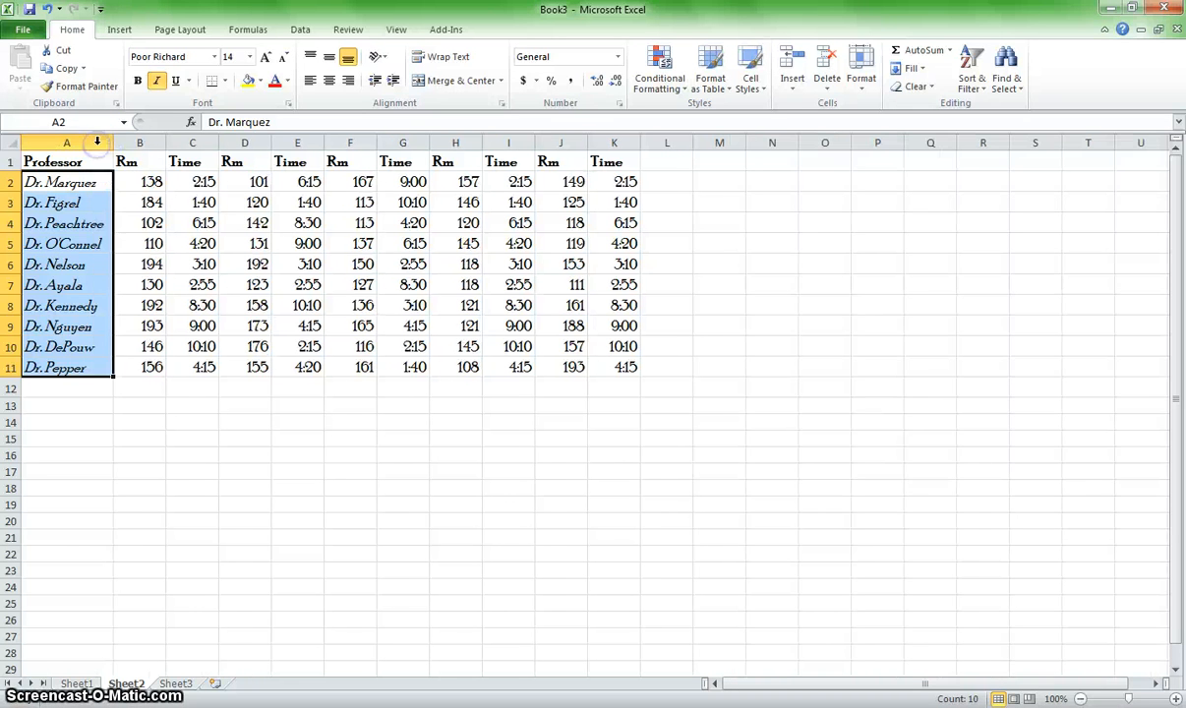
click(134, 244)
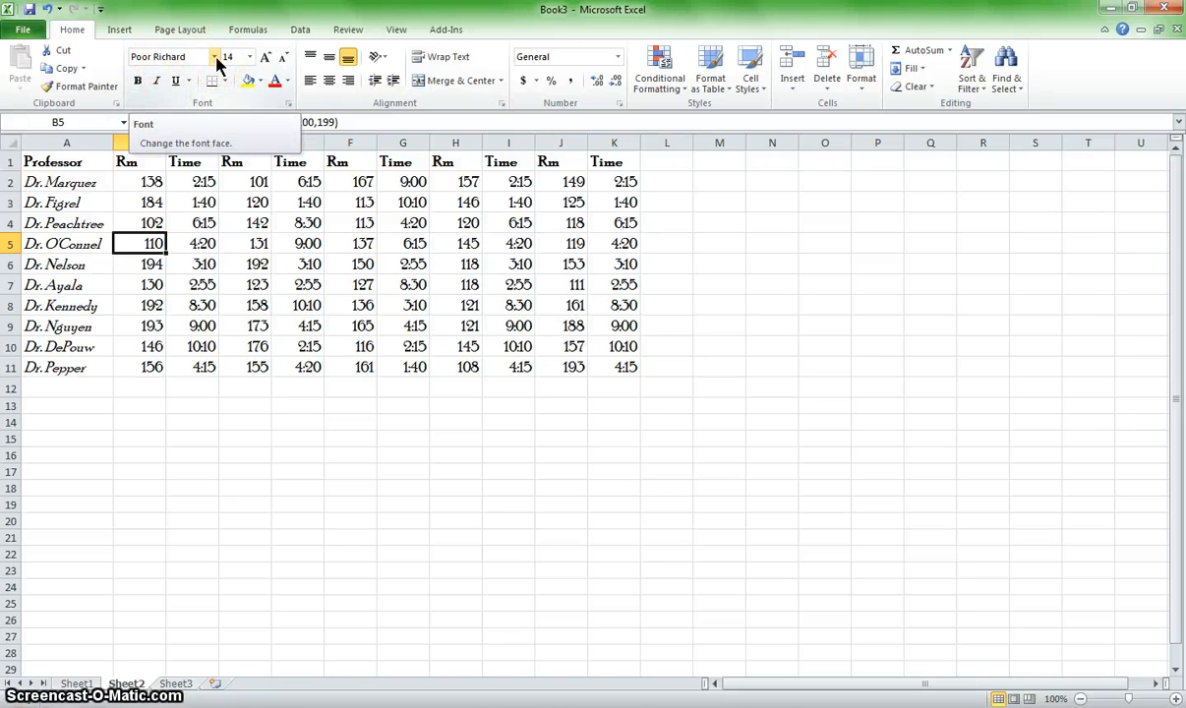
click(266, 59)
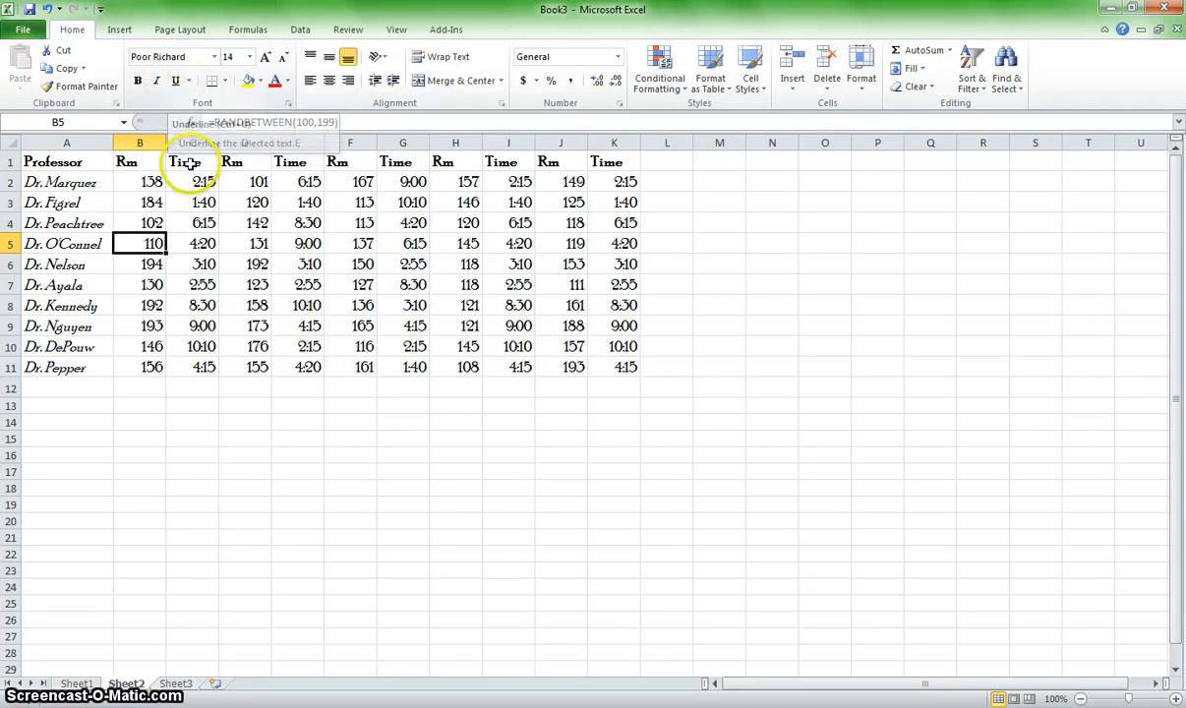
Step: Underline the room number in cell B2
click(138, 182)
click(175, 82)
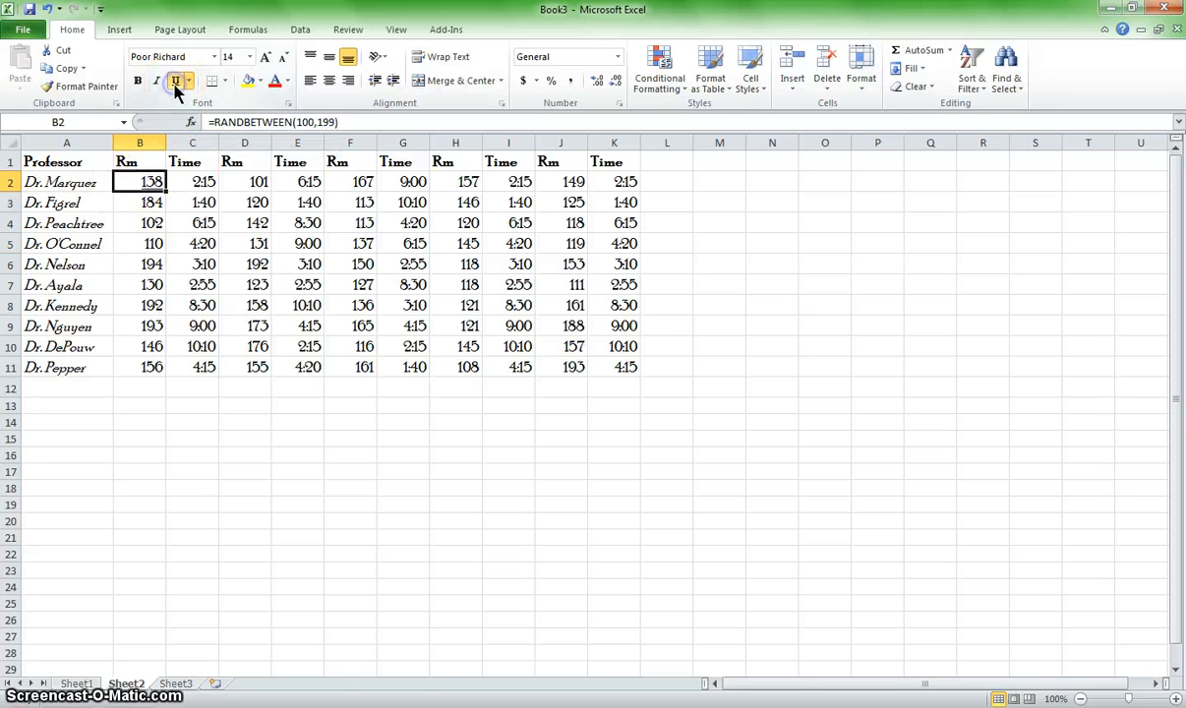
click(218, 253)
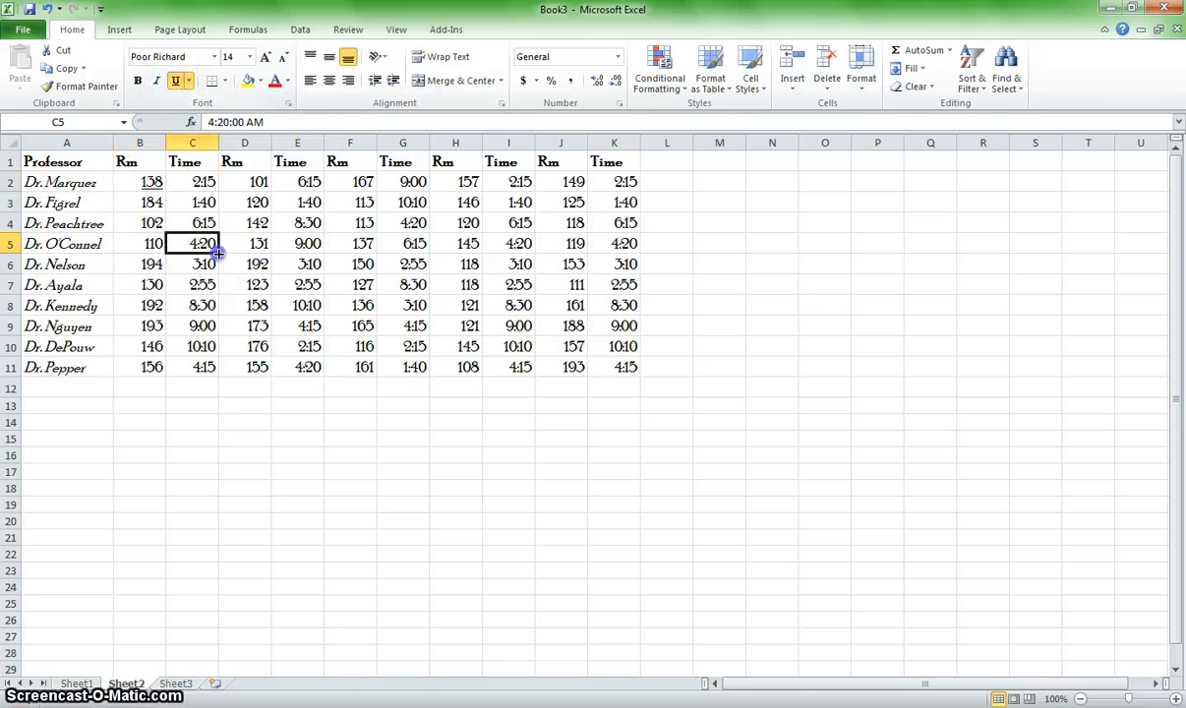
Step: Remove the underline from the room number in cell B2
click(148, 182)
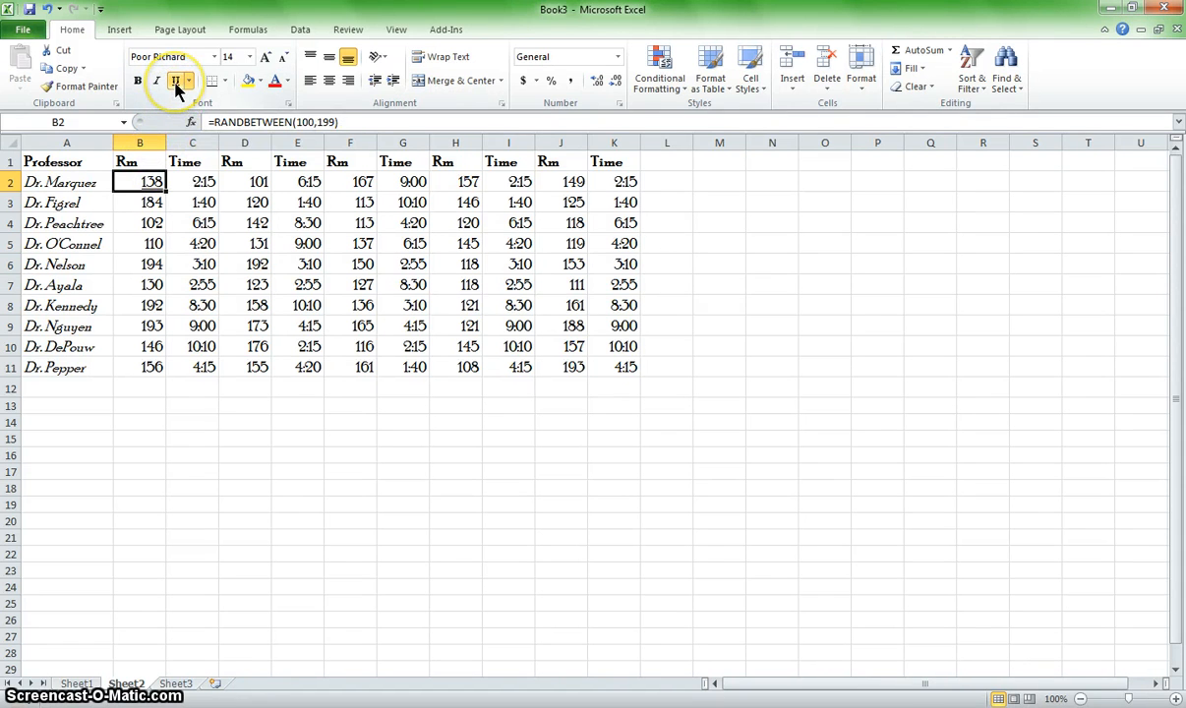
click(176, 85)
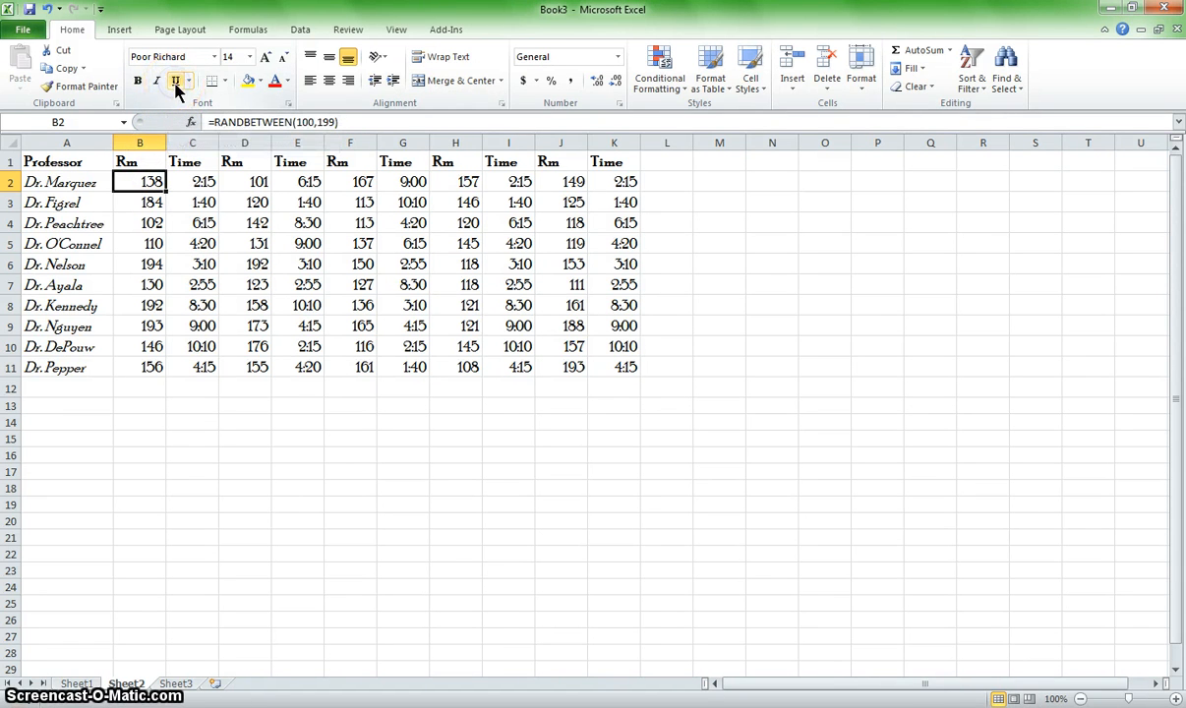
click(184, 224)
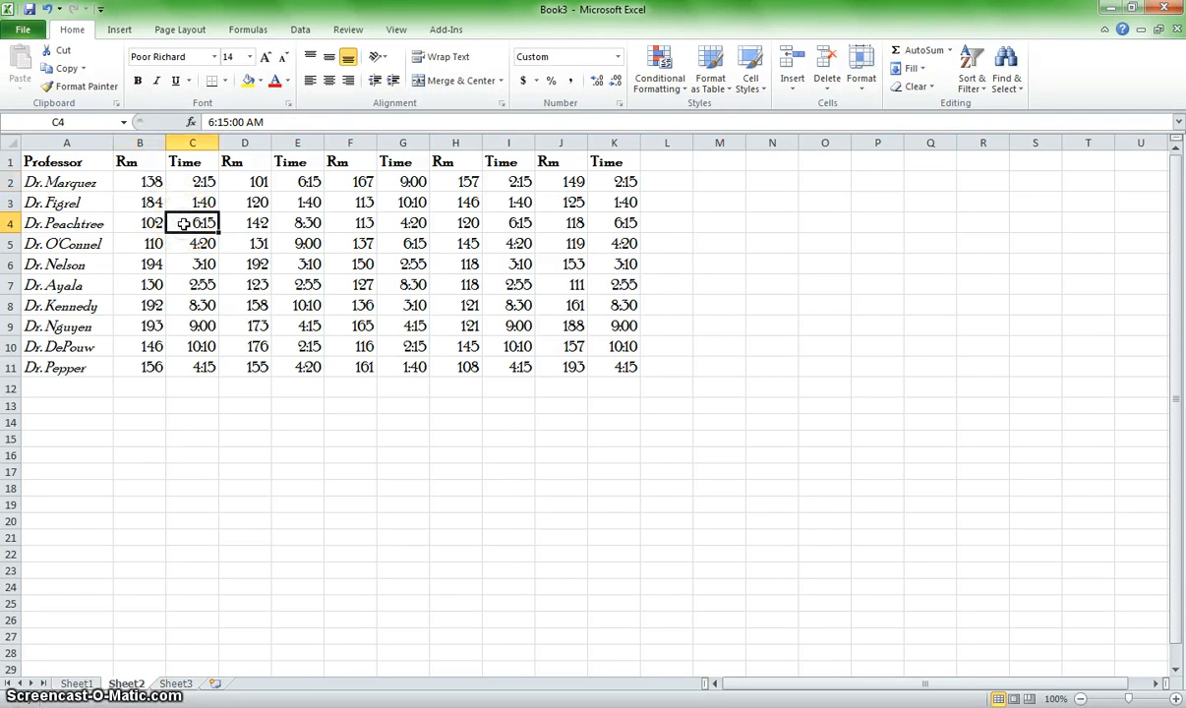
Step: Remove the italic formatting from all of column A
click(71, 142)
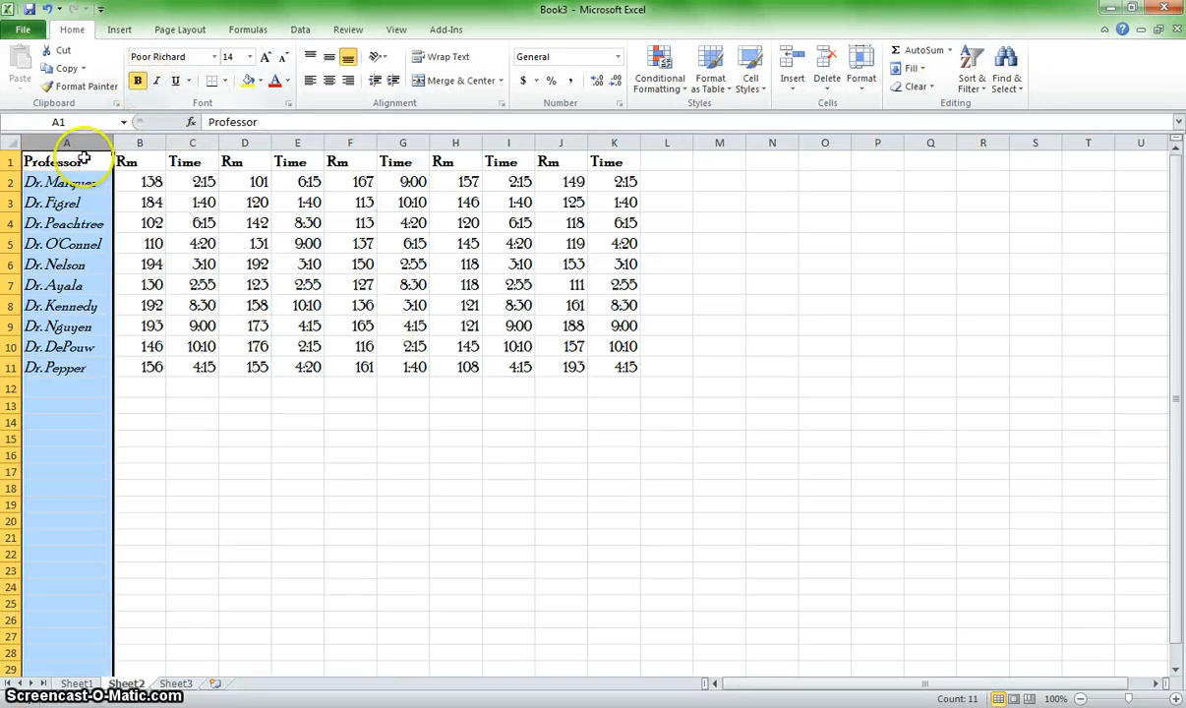
click(156, 82)
click(156, 81)
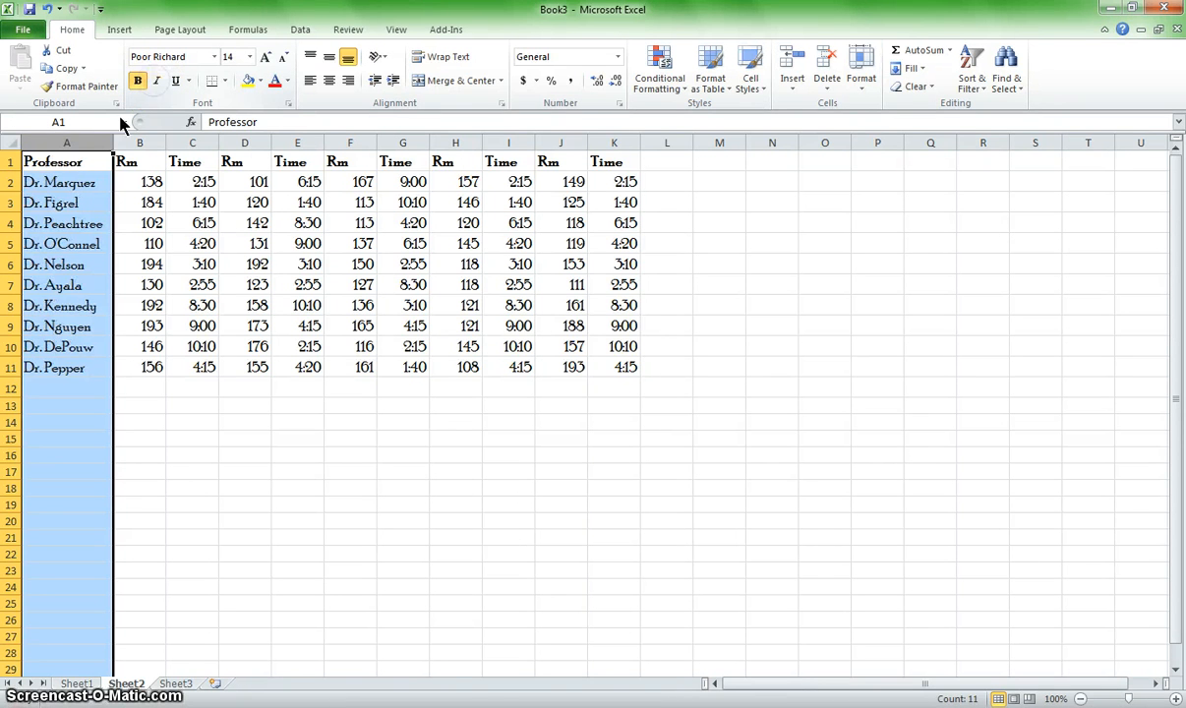
click(71, 225)
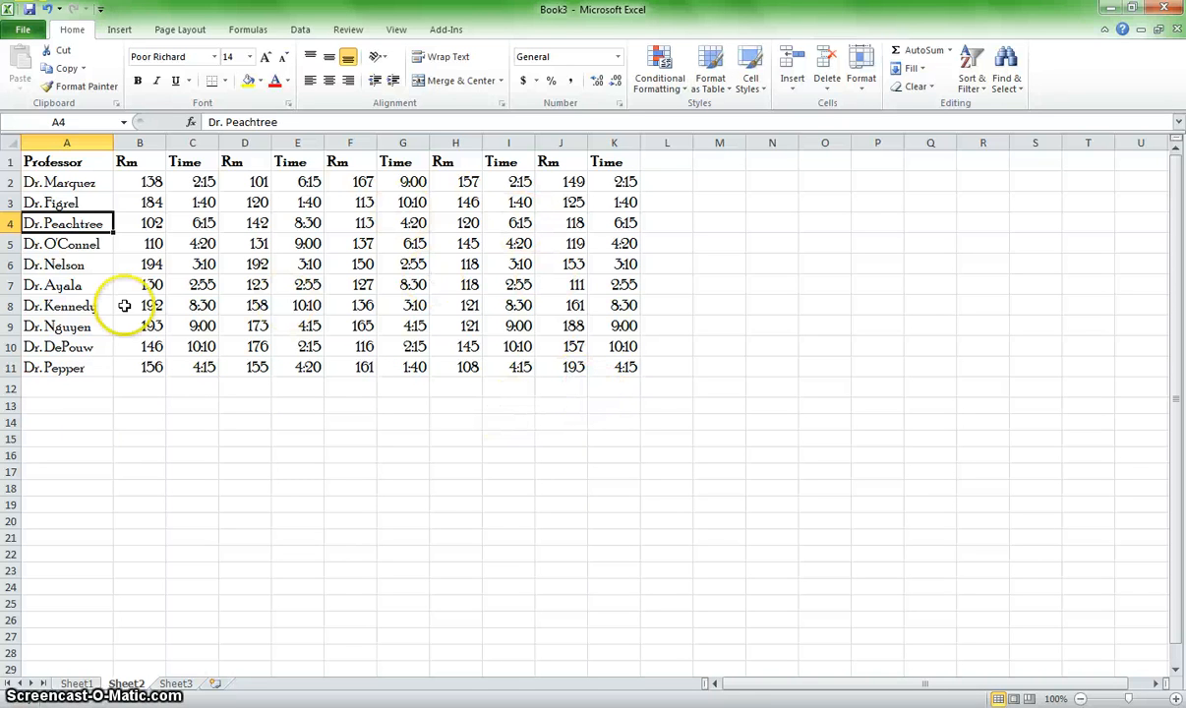
Step: Preview how the unbordered schedule will print, and return to the worksheet
click(25, 31)
click(40, 246)
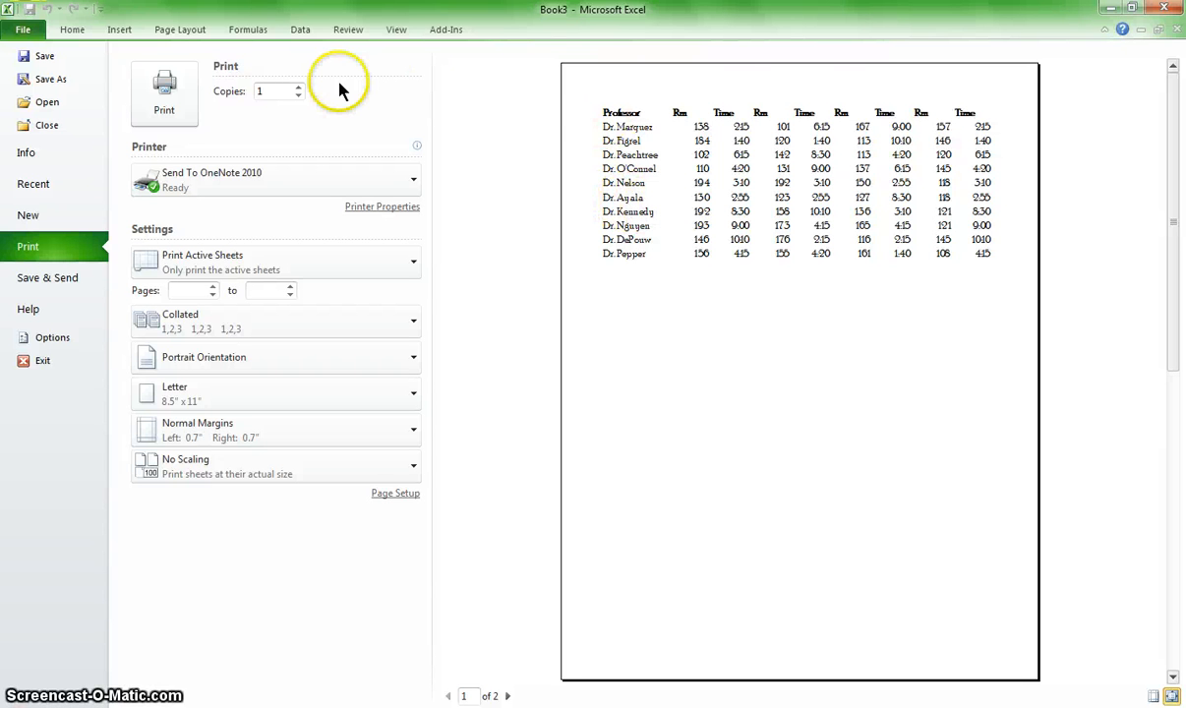
click(73, 34)
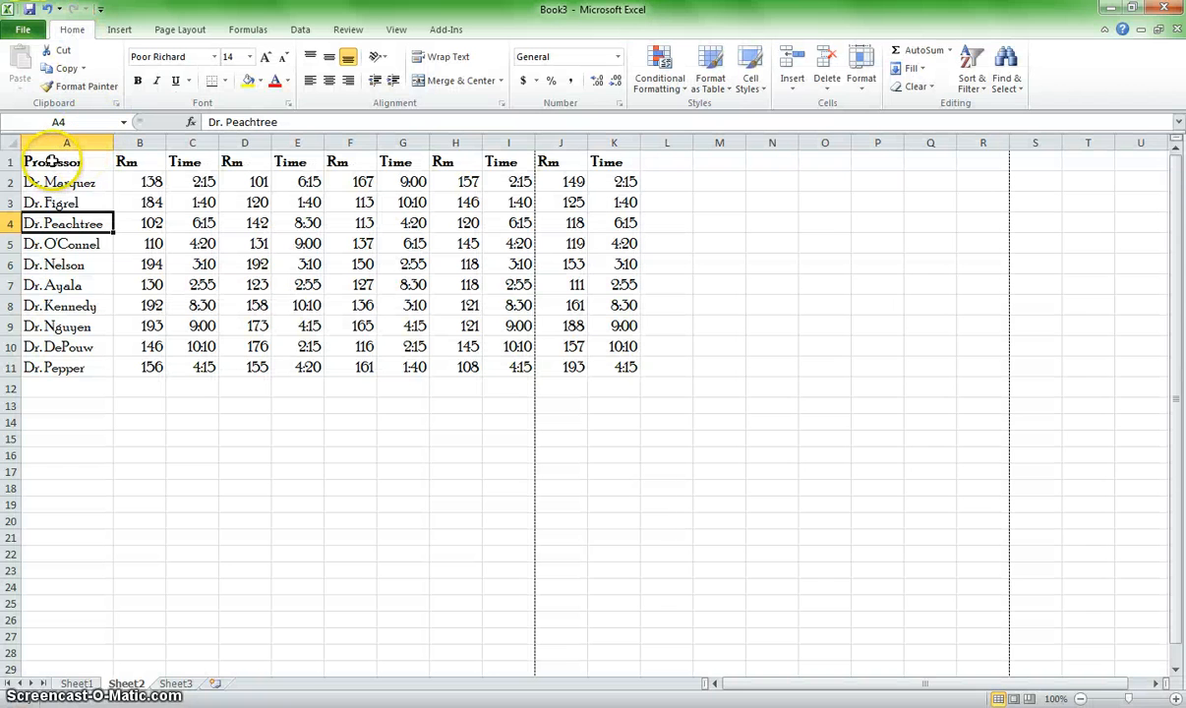
Step: Apply All Borders to the whole schedule in A1:K11
drag(51, 160, 611, 369)
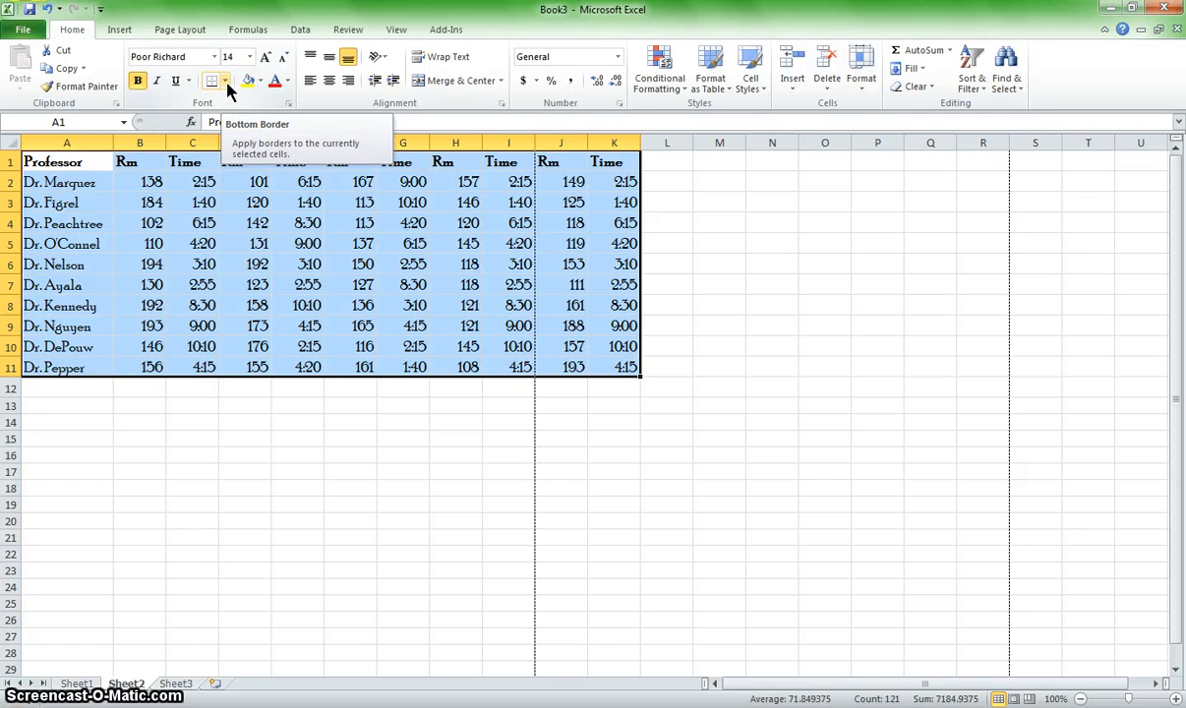
click(227, 87)
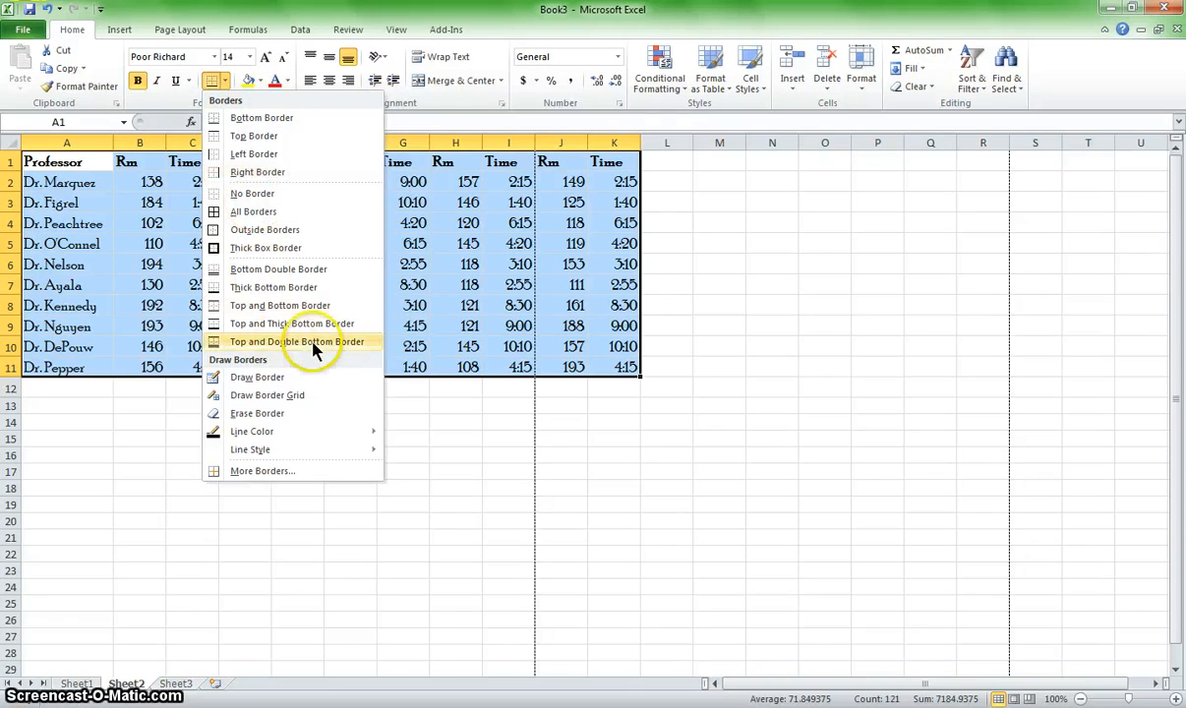
click(305, 212)
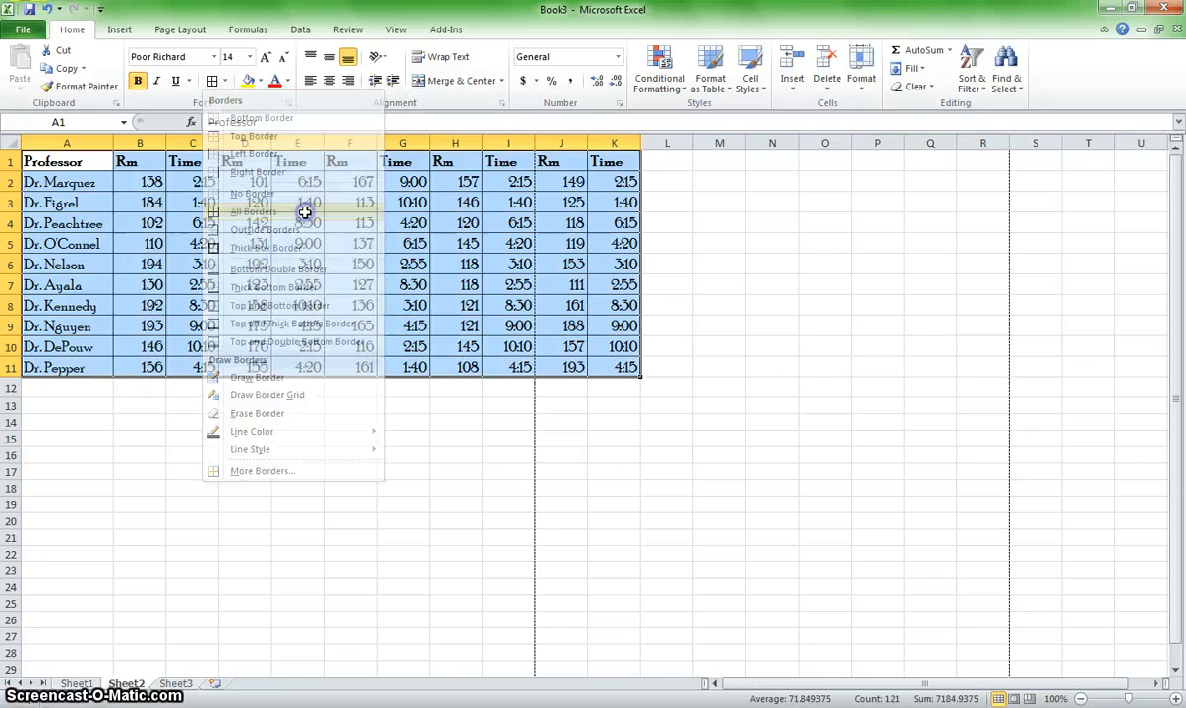
click(305, 429)
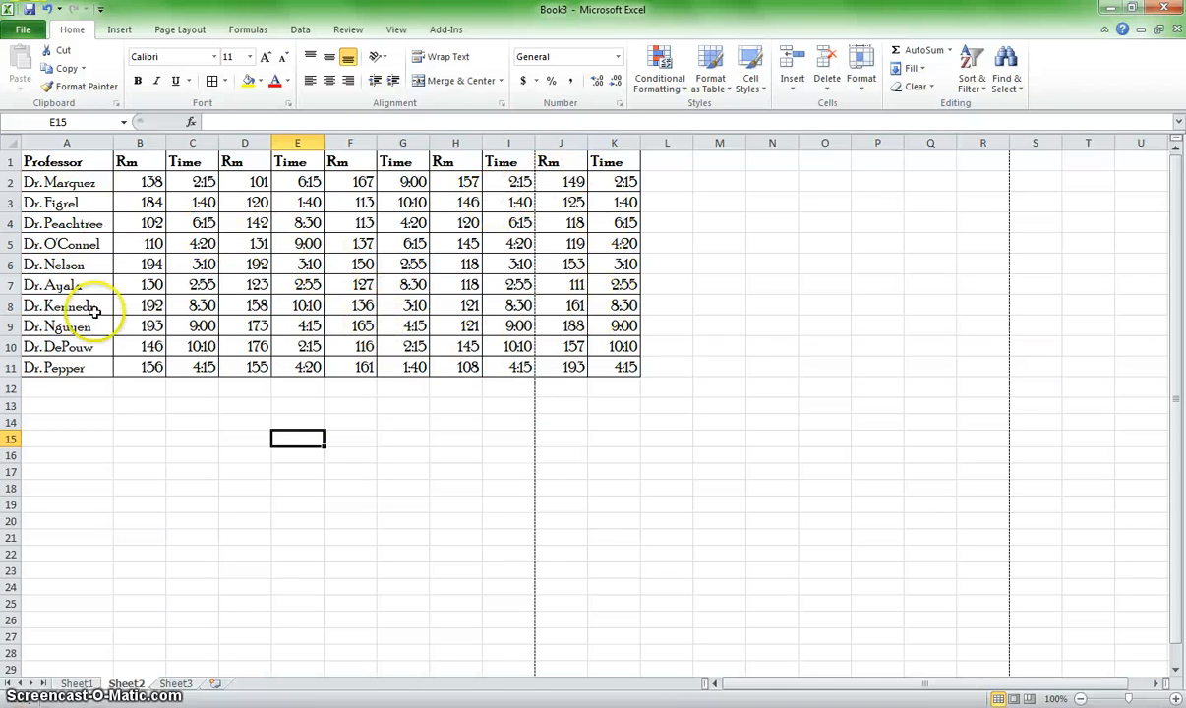
Step: Check the fully gridded schedule in the print preview and go back to the sheet
click(23, 29)
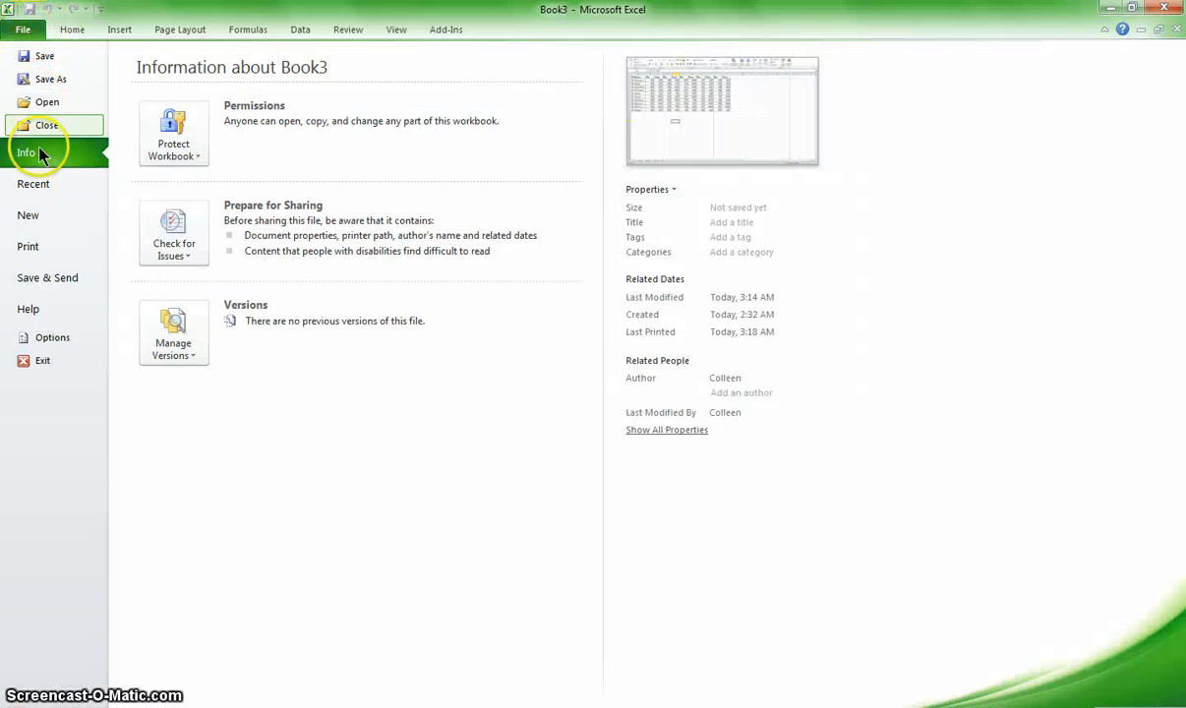
click(40, 254)
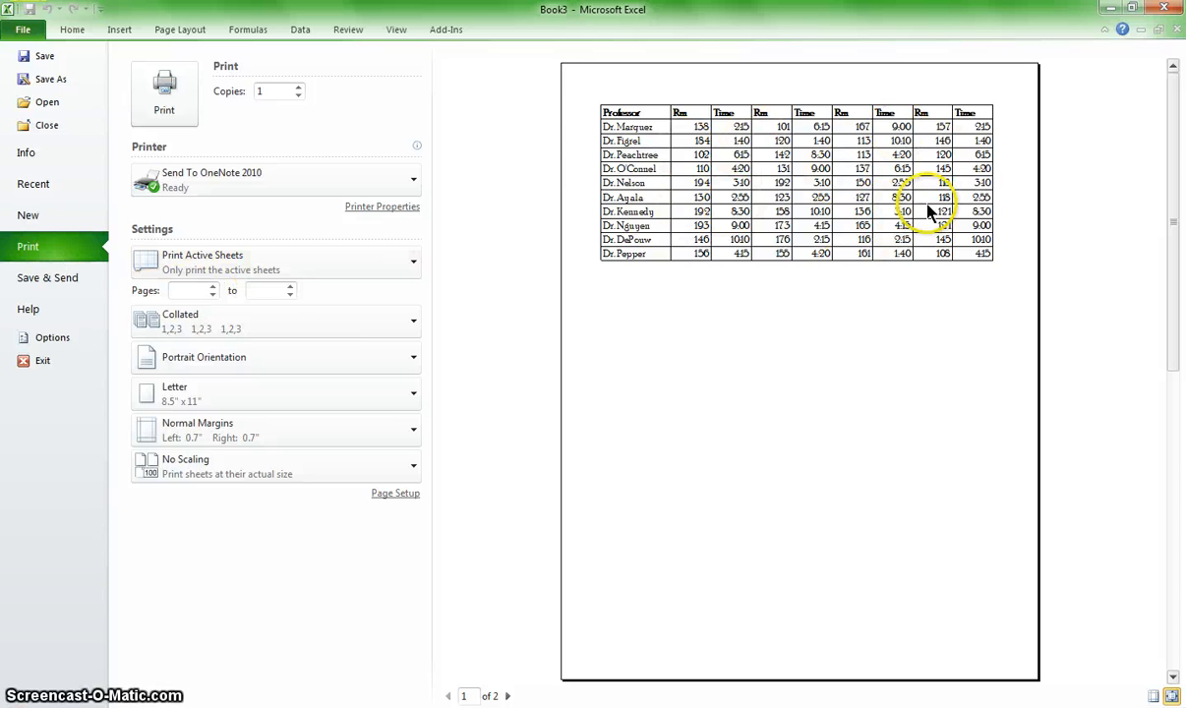
click(83, 34)
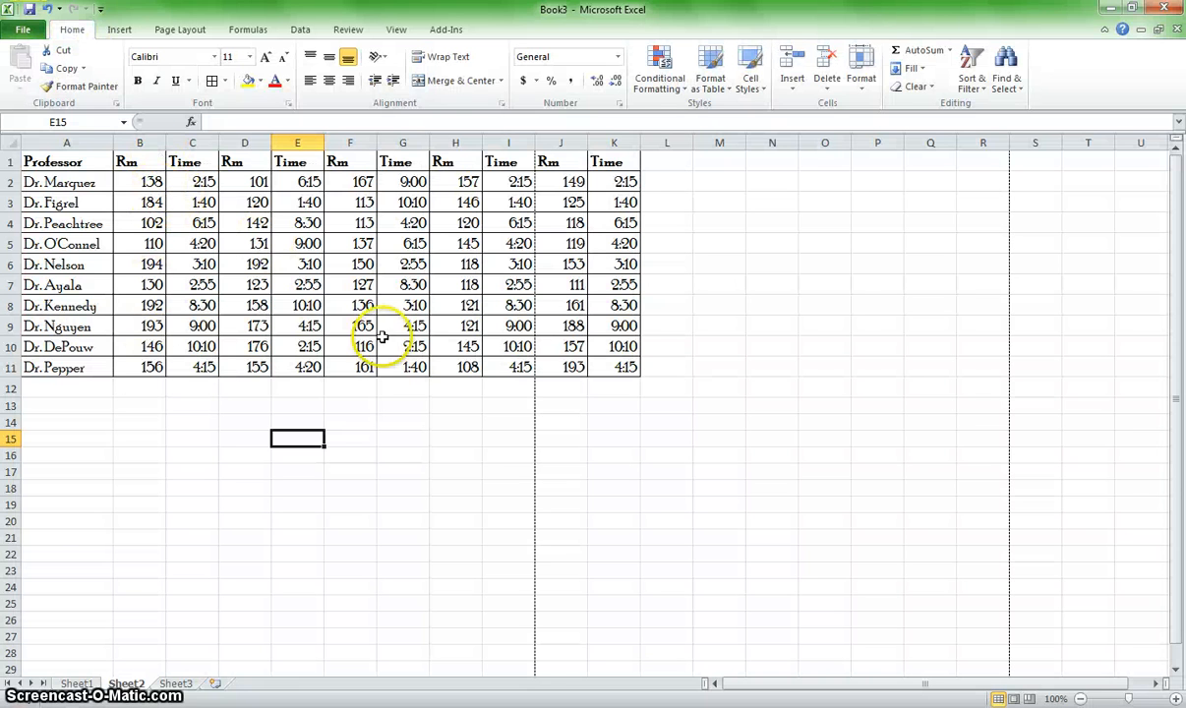
Step: Remove all borders from the schedule range A1:K11
drag(95, 169, 620, 366)
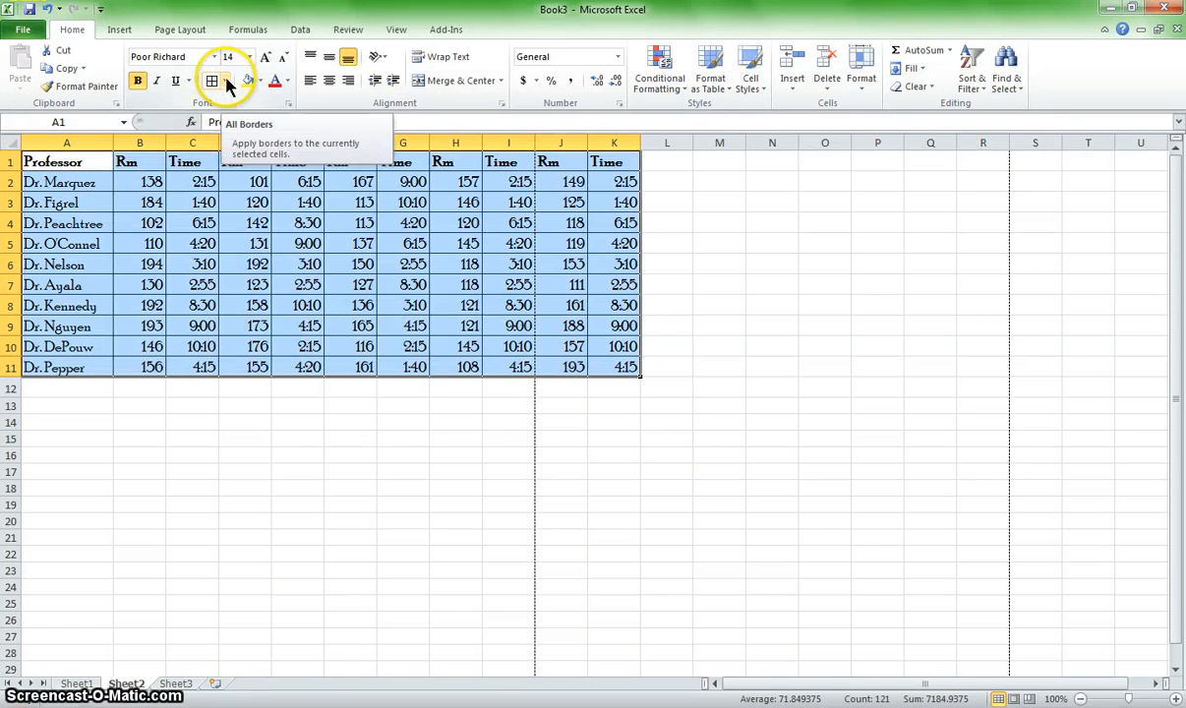
click(226, 83)
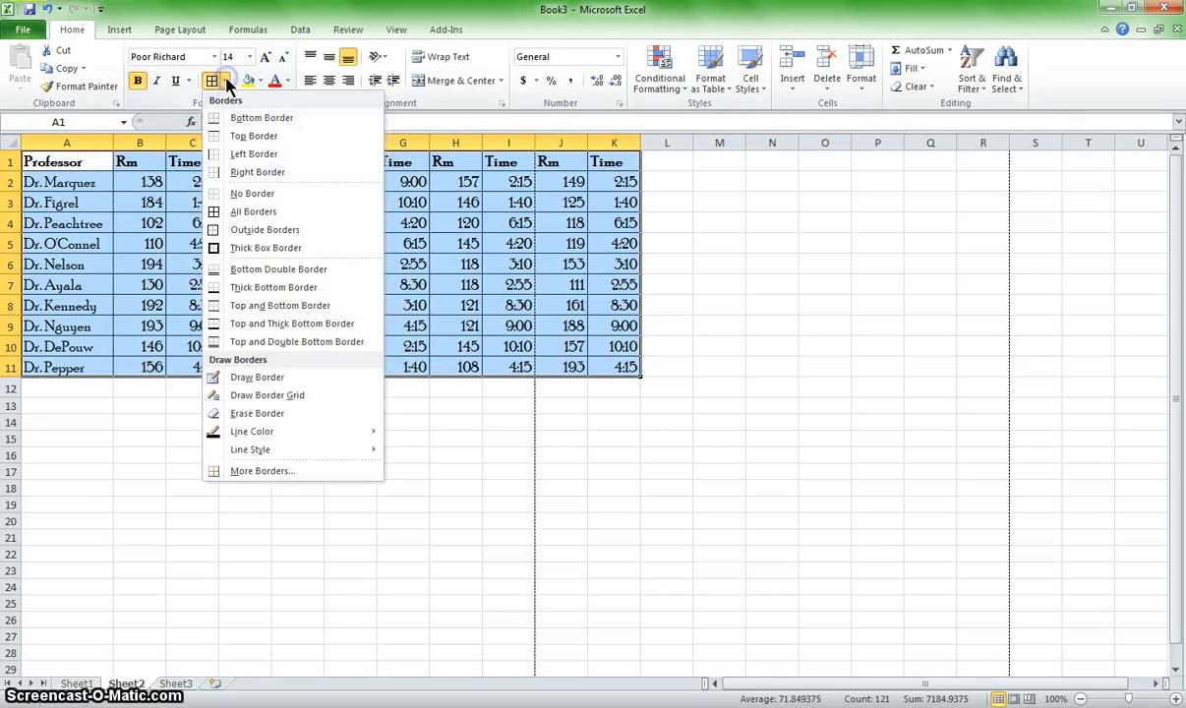
click(274, 198)
click(462, 262)
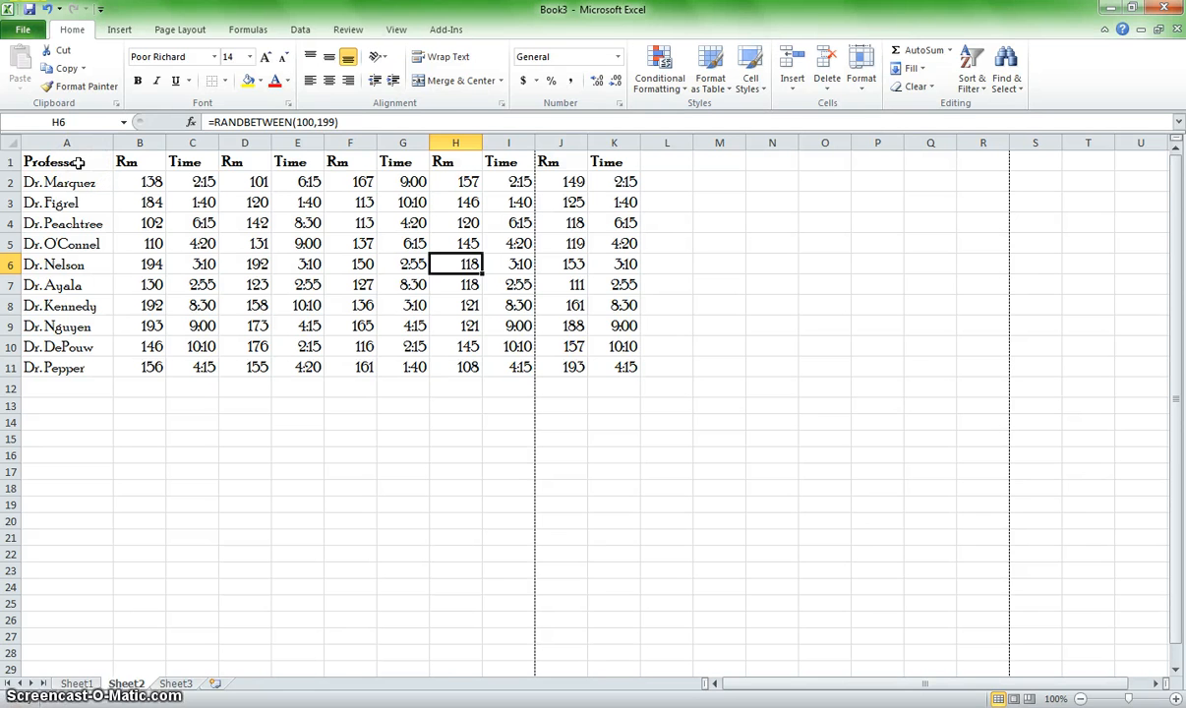
Step: Add a Thick Bottom Border under the header row A1:K1
drag(78, 162, 594, 162)
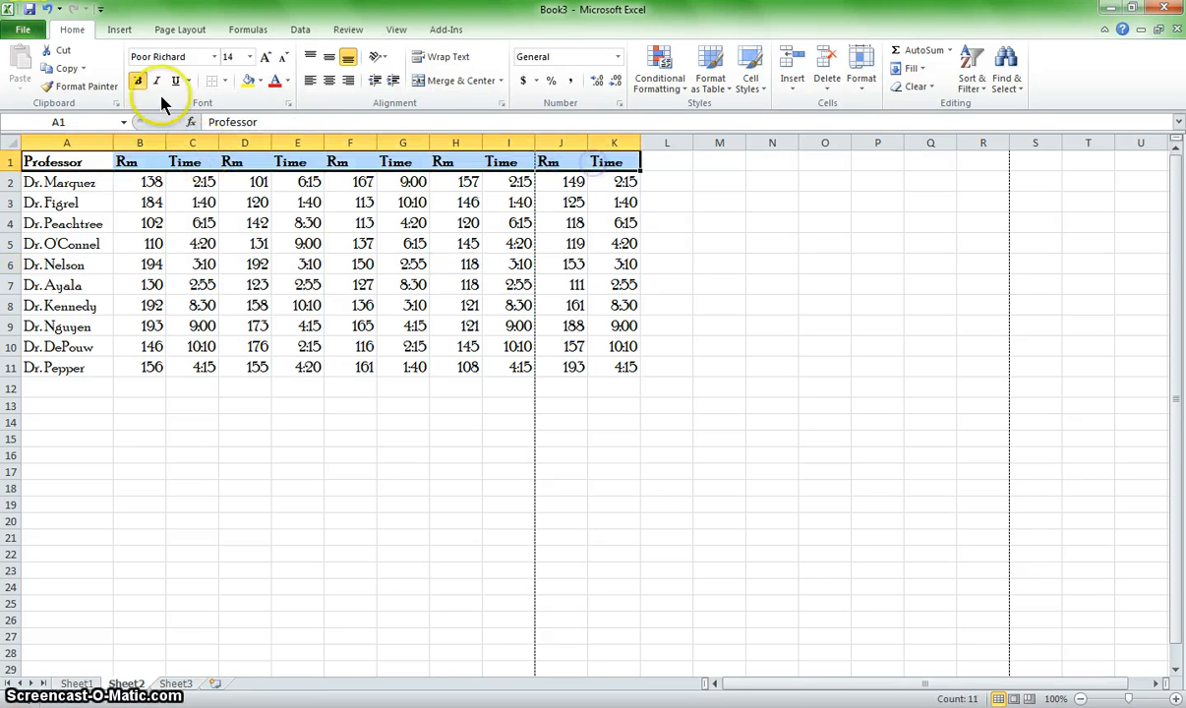
click(226, 83)
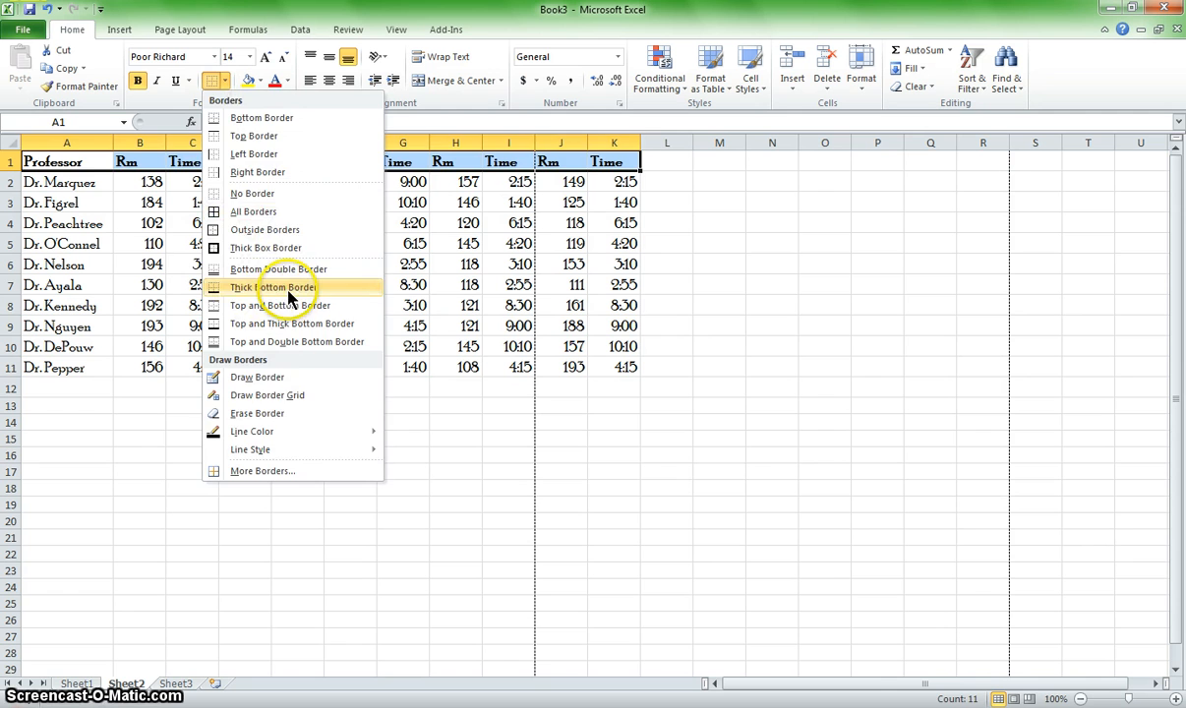
click(288, 289)
click(199, 264)
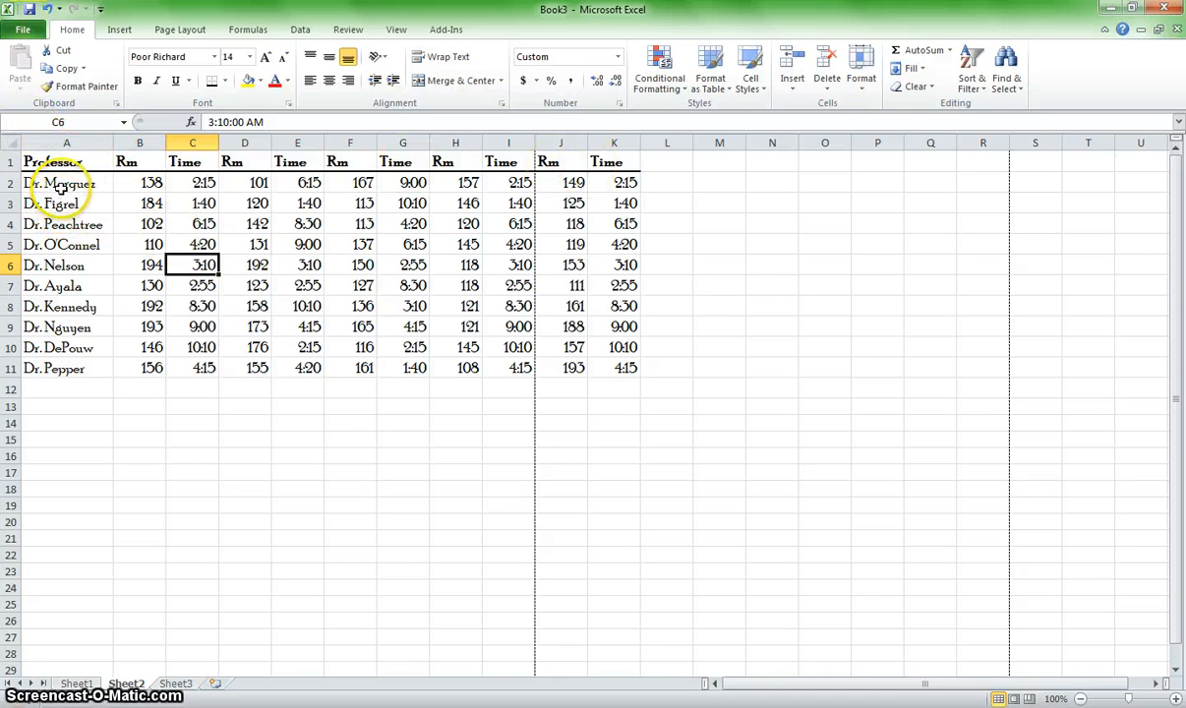
Step: Add a thin Bottom Border beneath the first professor's row, A2:K2
click(227, 83)
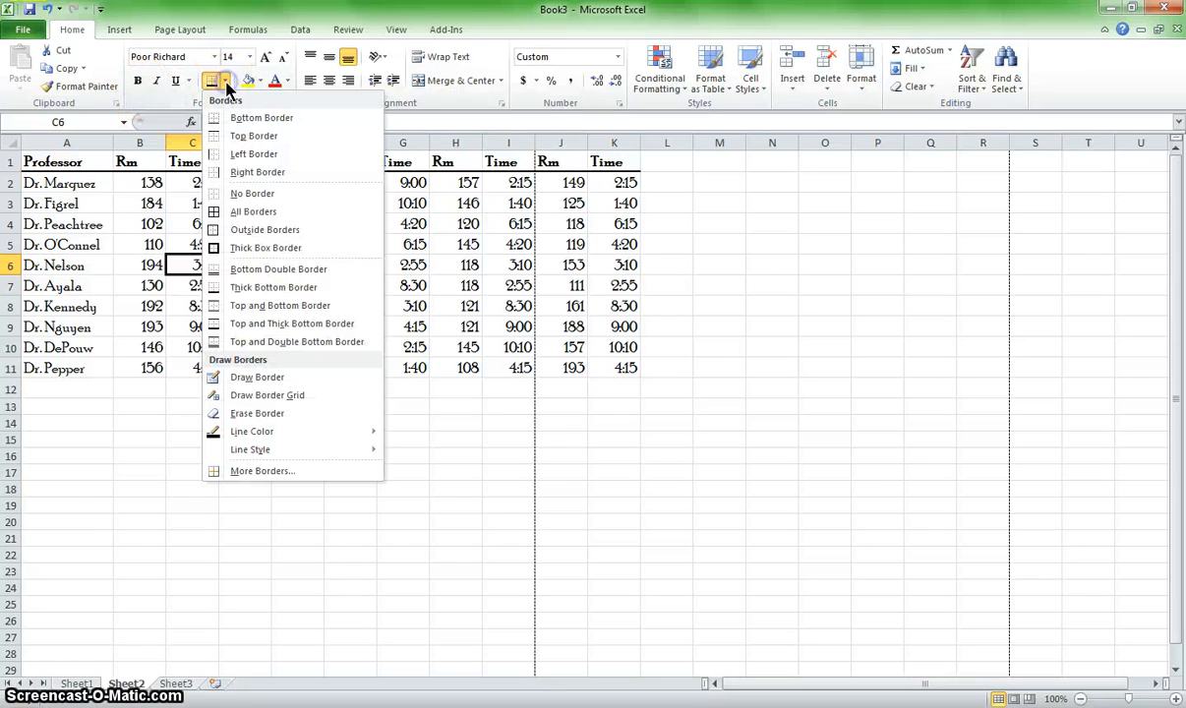
click(226, 85)
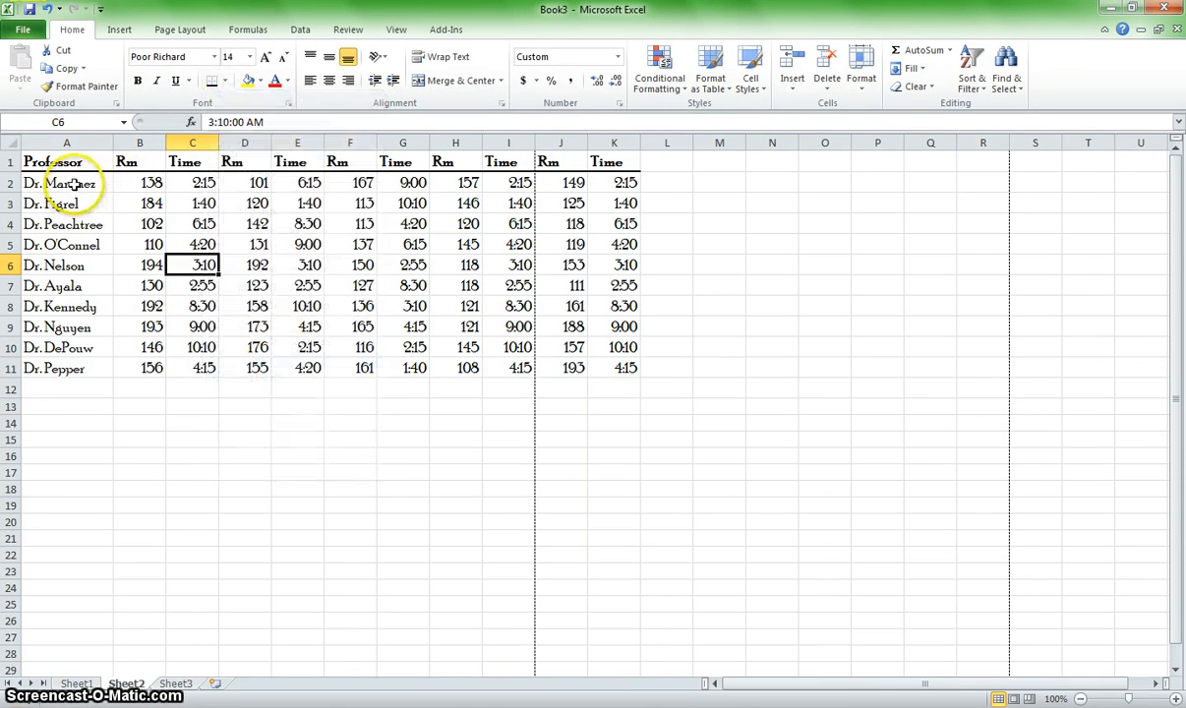
drag(72, 185, 621, 184)
click(226, 83)
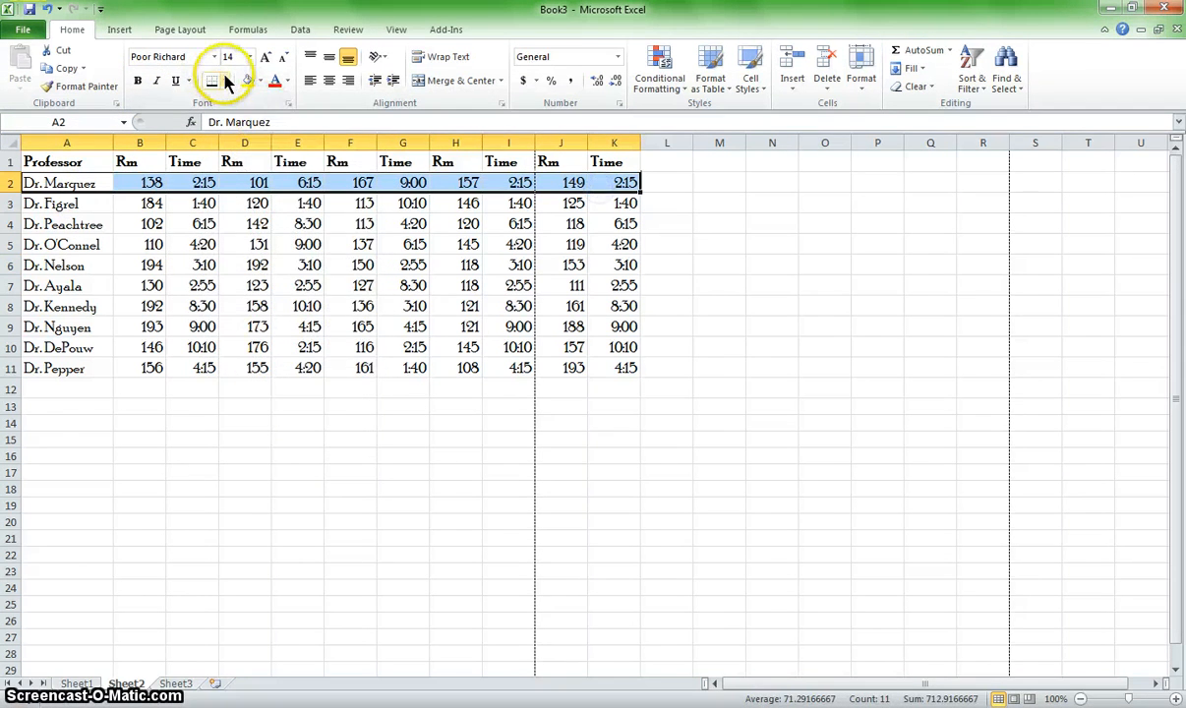
click(236, 119)
Step: Apply the same Bottom Border to each of rows 3 through 6, from column A to column K
drag(87, 209, 622, 203)
click(209, 81)
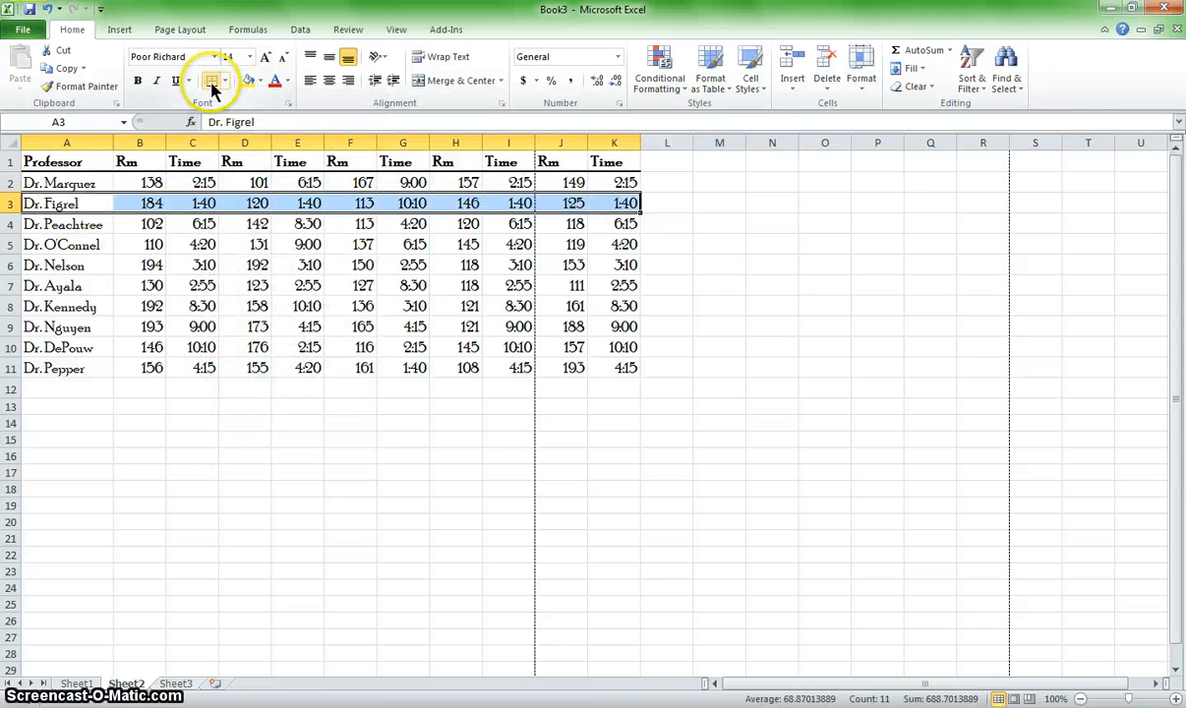
drag(81, 224, 624, 220)
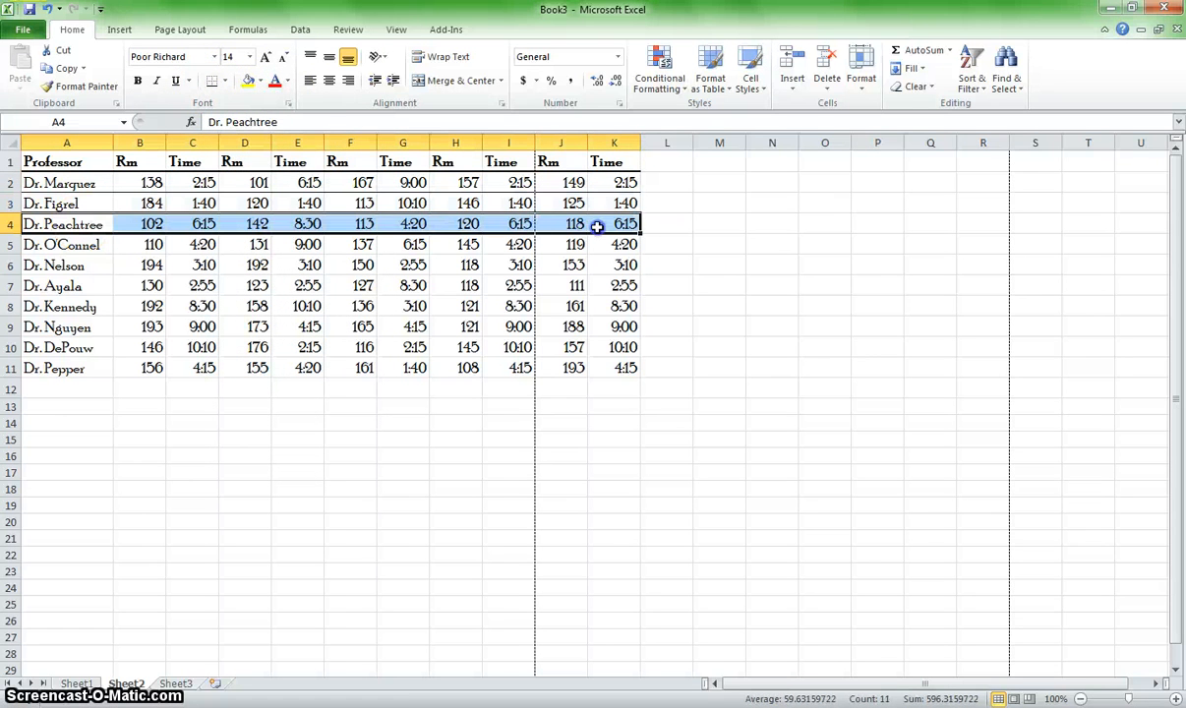
click(213, 82)
drag(100, 243, 615, 244)
click(210, 82)
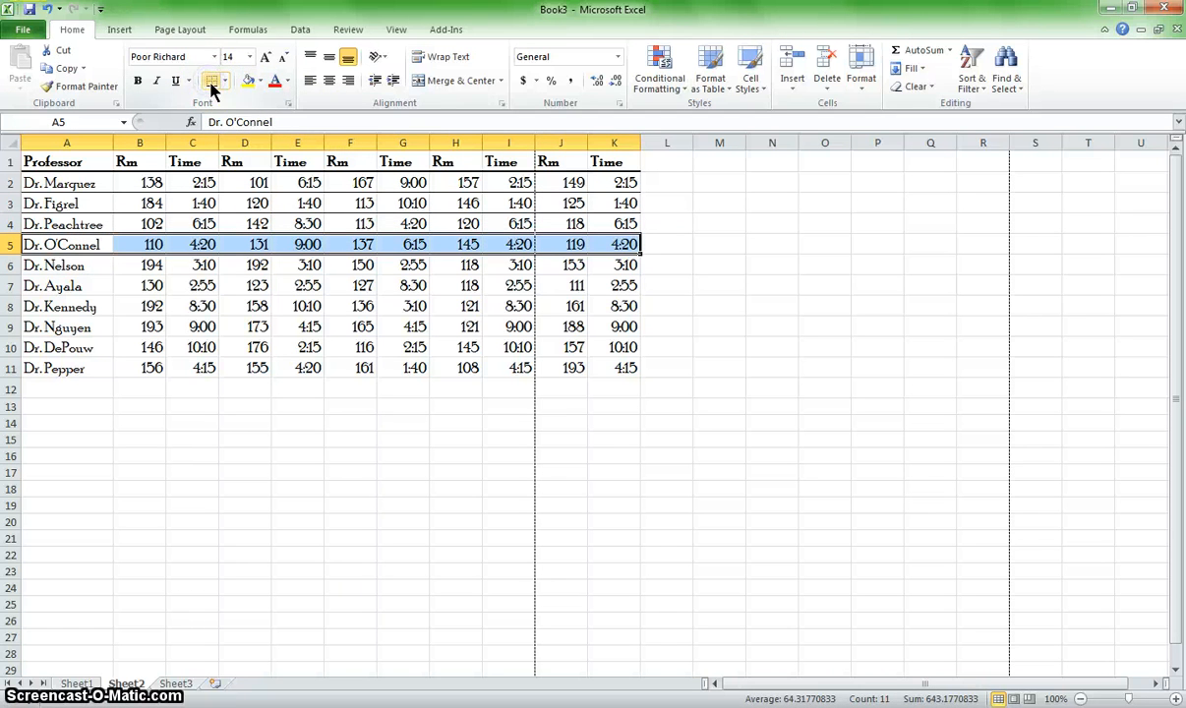
drag(84, 263, 622, 259)
click(211, 82)
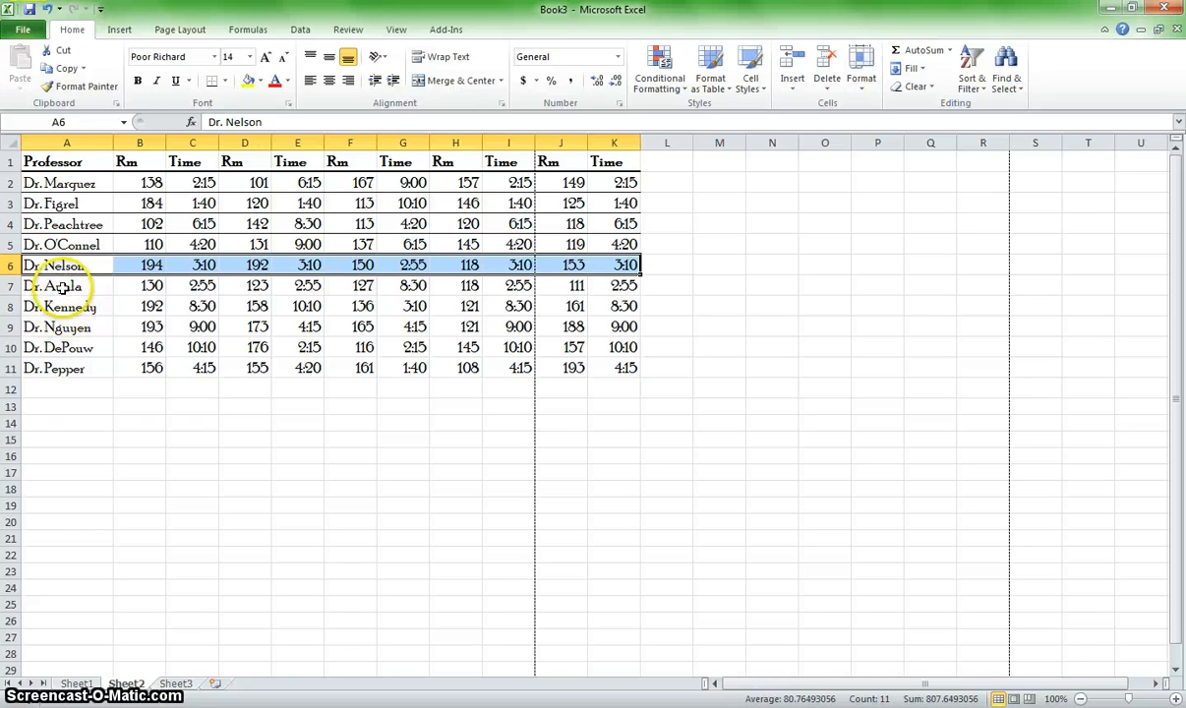
Step: Give each of the remaining rows 7 through 11 a Bottom Border across columns A to K
drag(30, 286, 617, 284)
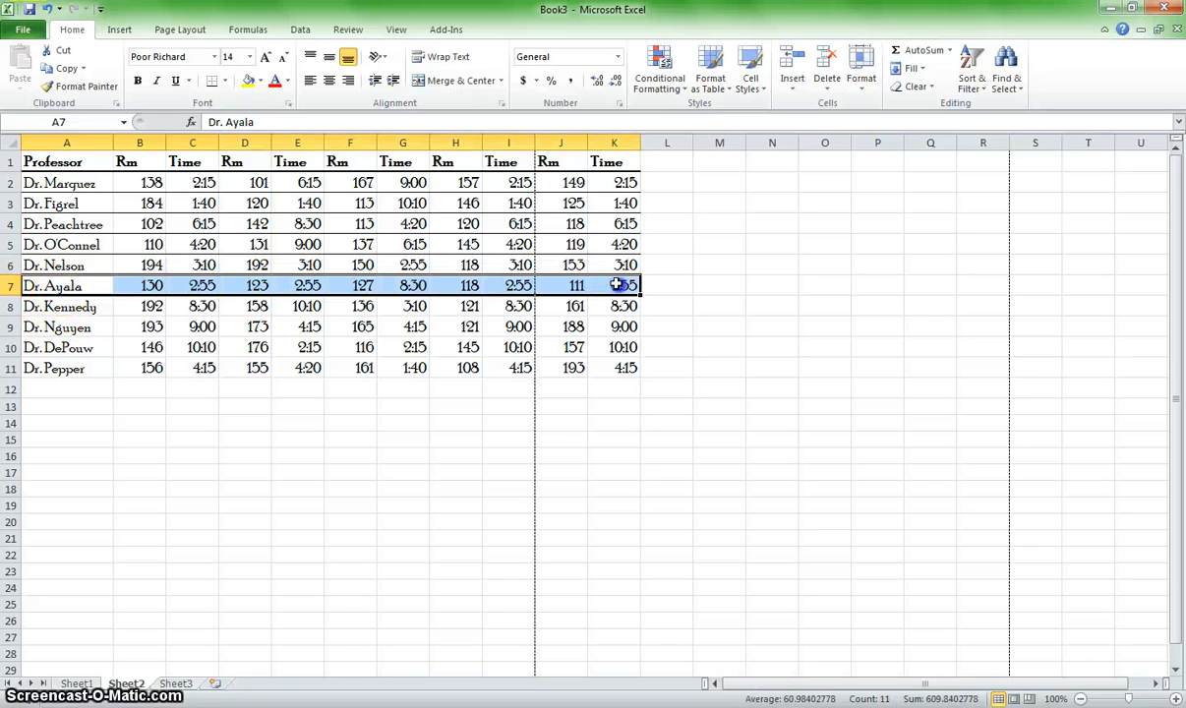
click(211, 82)
drag(75, 306, 622, 306)
click(226, 81)
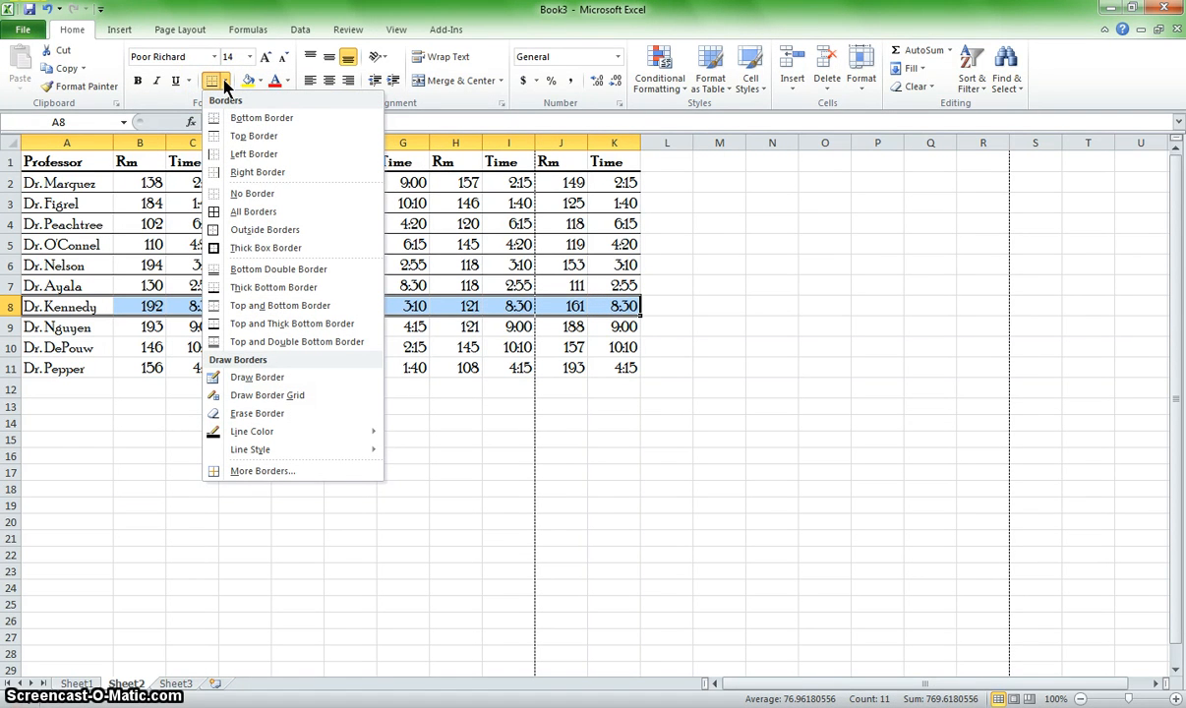
click(211, 82)
drag(61, 327, 605, 326)
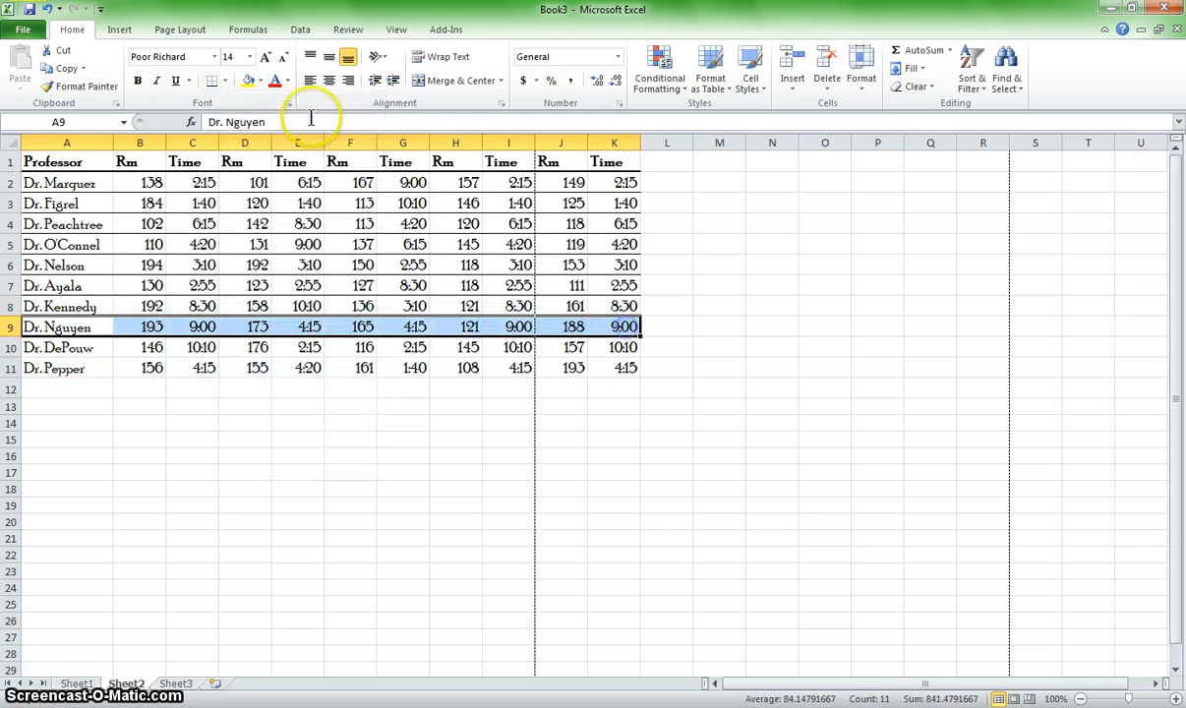
click(210, 82)
drag(118, 344, 619, 328)
click(208, 80)
drag(64, 369, 619, 368)
click(212, 80)
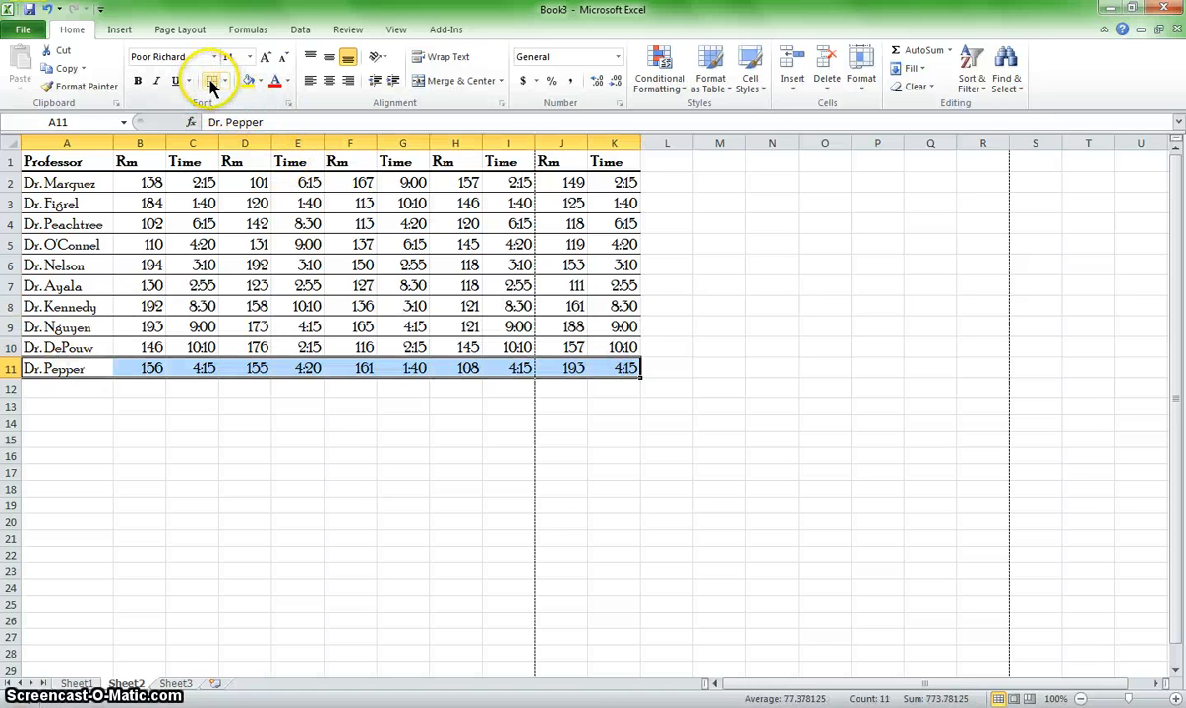
click(320, 266)
Step: Preview the printed schedule with its horizontal row lines, and return to the worksheet
click(22, 29)
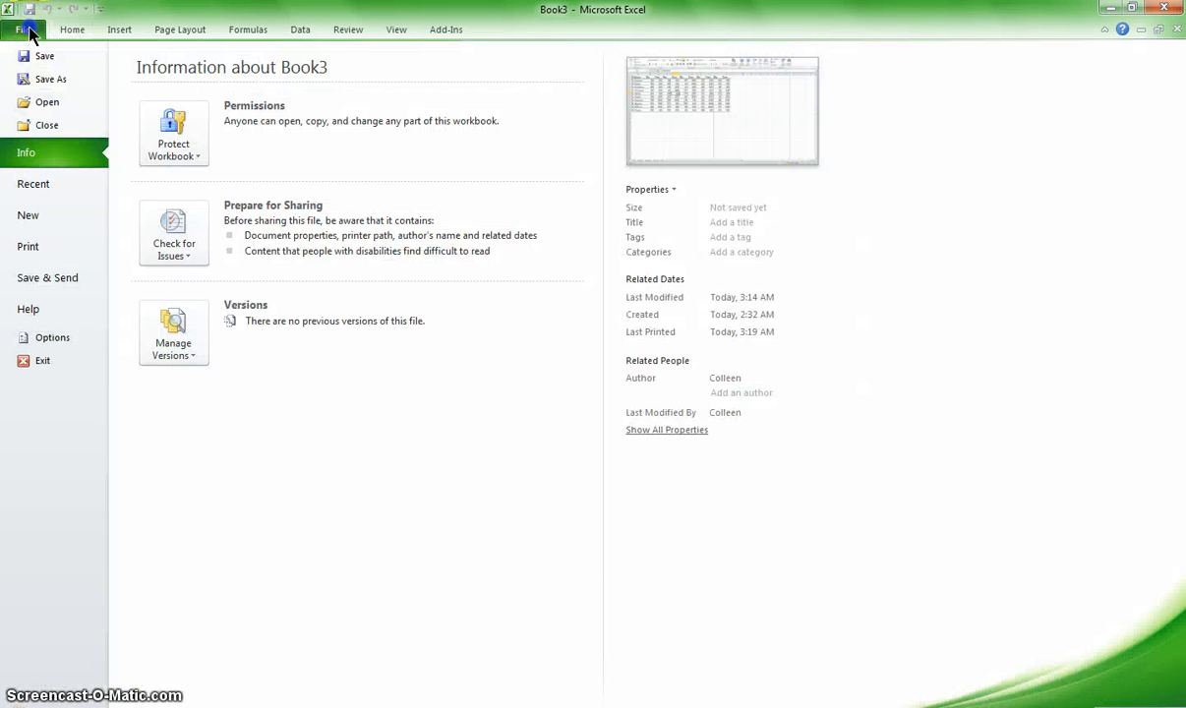
click(54, 246)
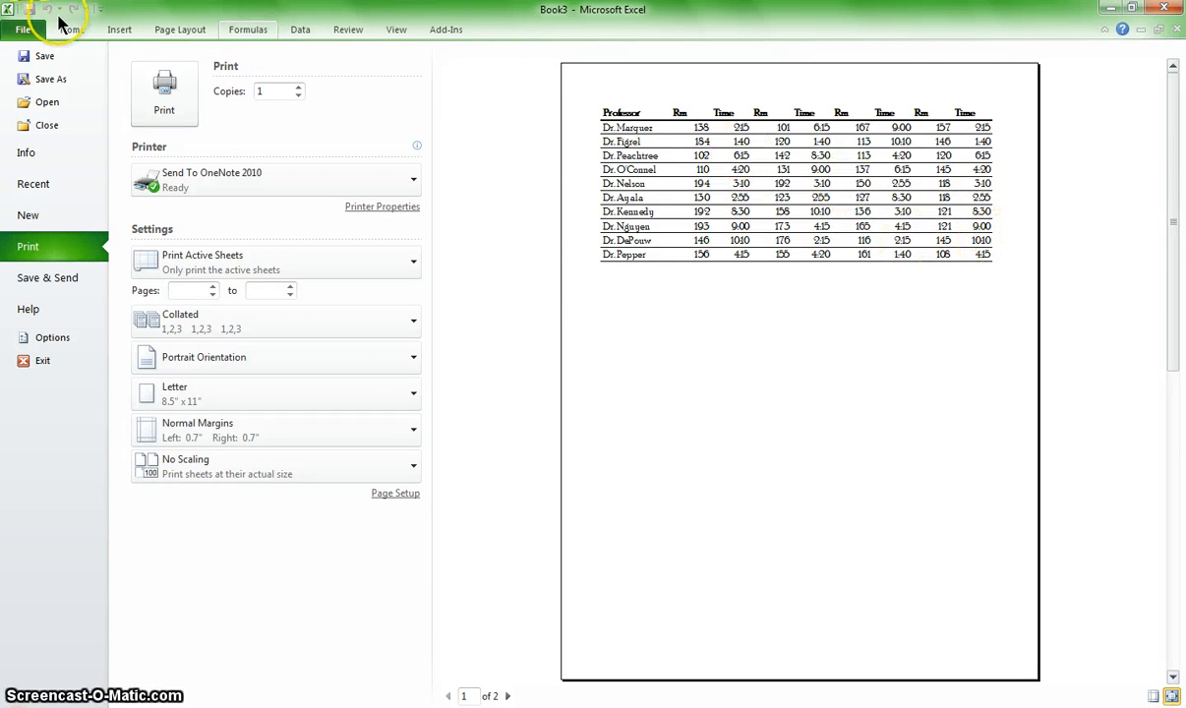
click(82, 34)
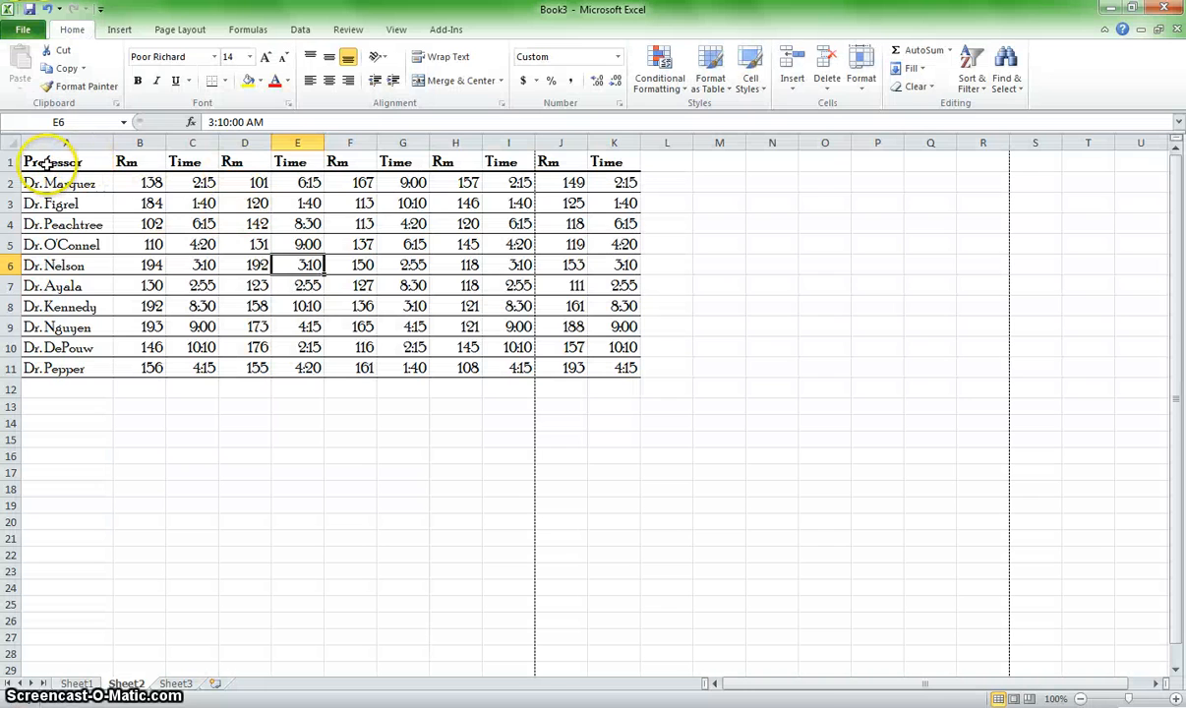
Step: Outline the entire schedule A1:K11 with a Thick Box Border
drag(54, 162, 603, 369)
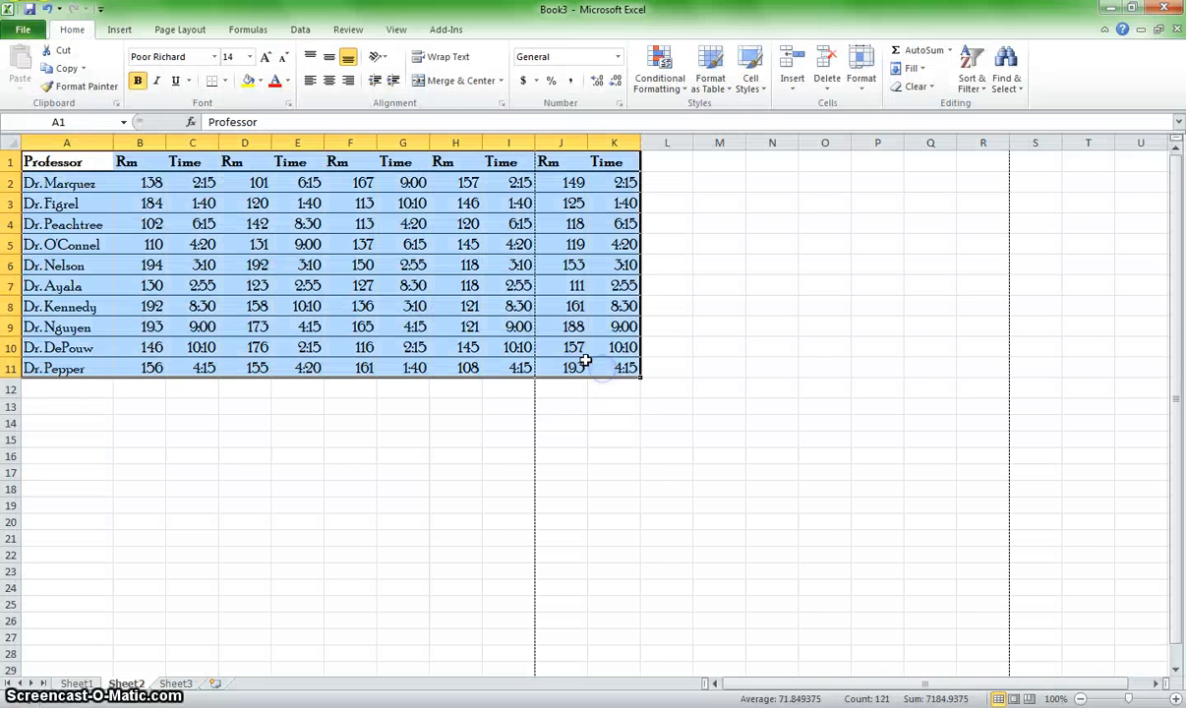
click(225, 82)
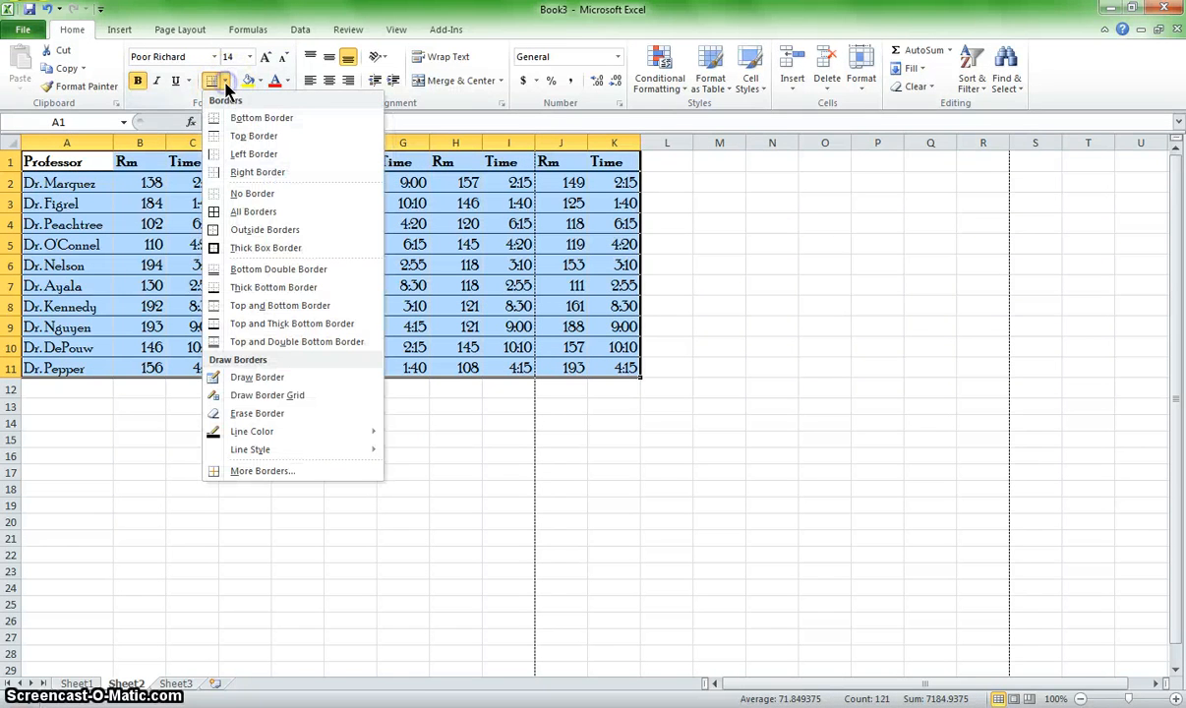
click(264, 250)
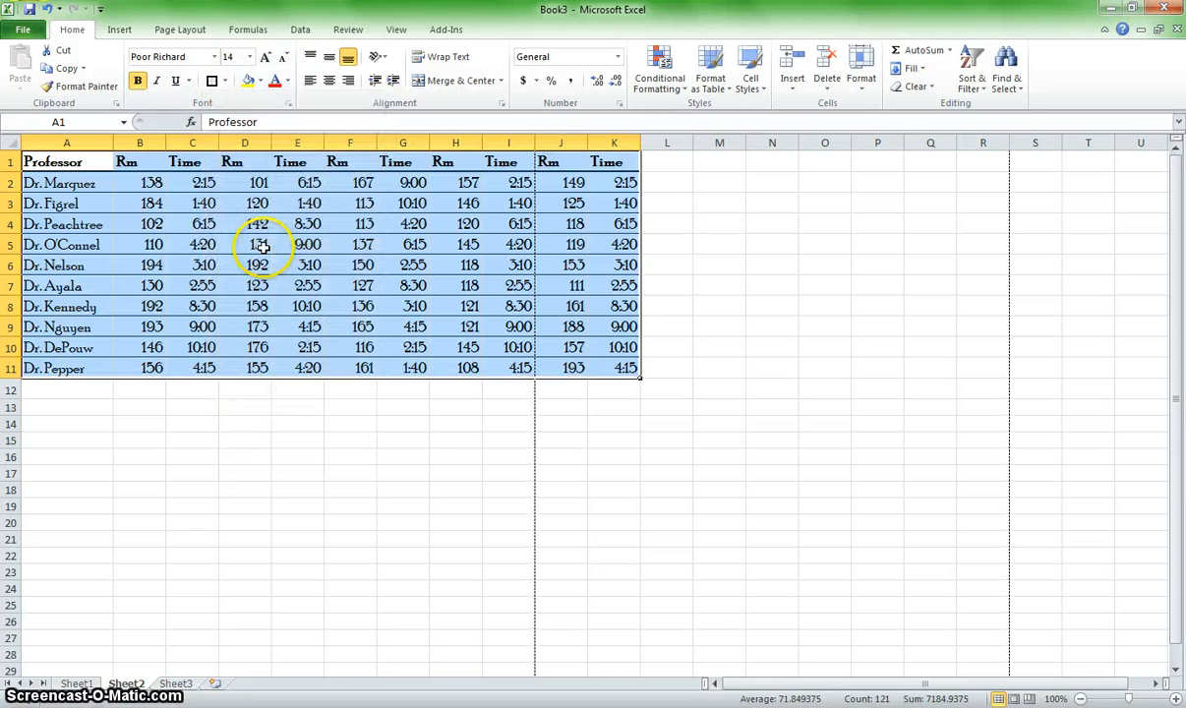
click(366, 401)
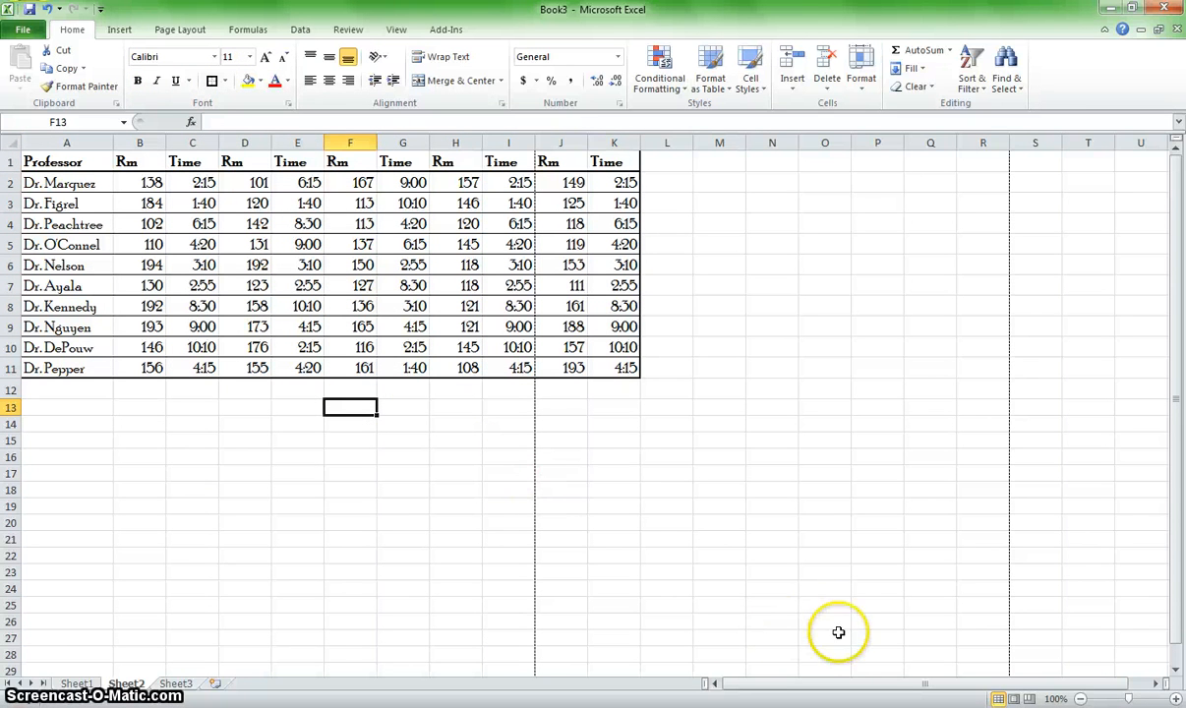
Step: Open the print preview to check the schedule with its thick outline
click(23, 31)
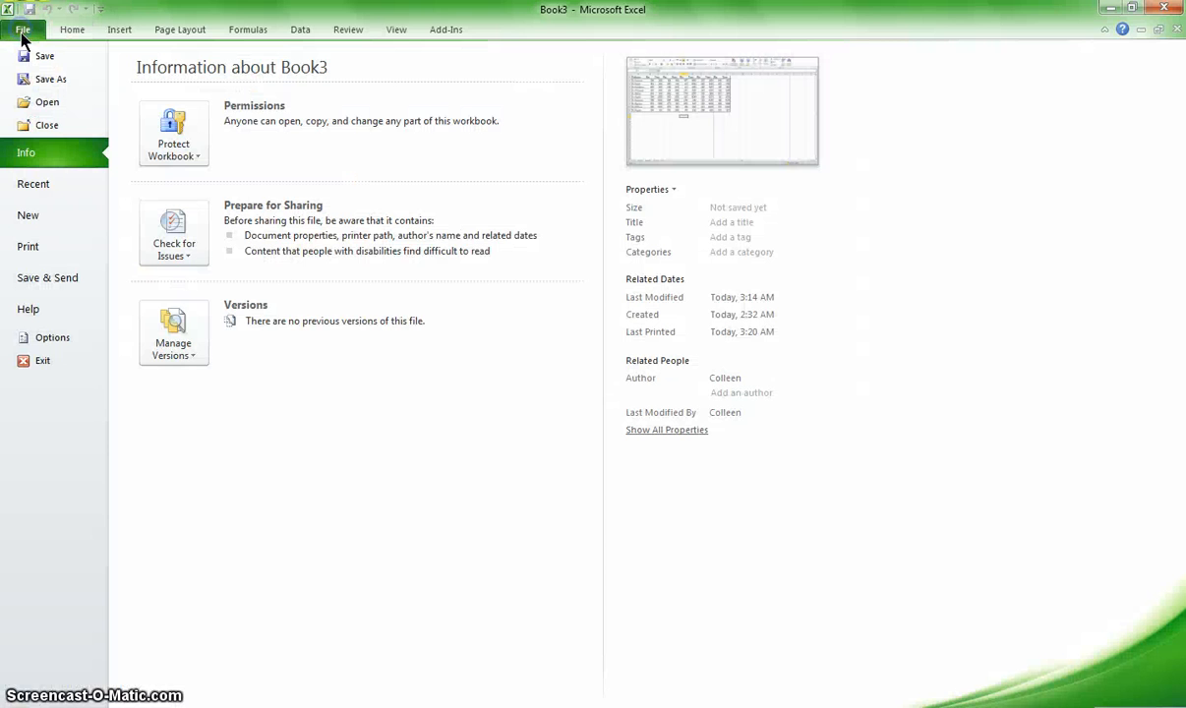
click(28, 248)
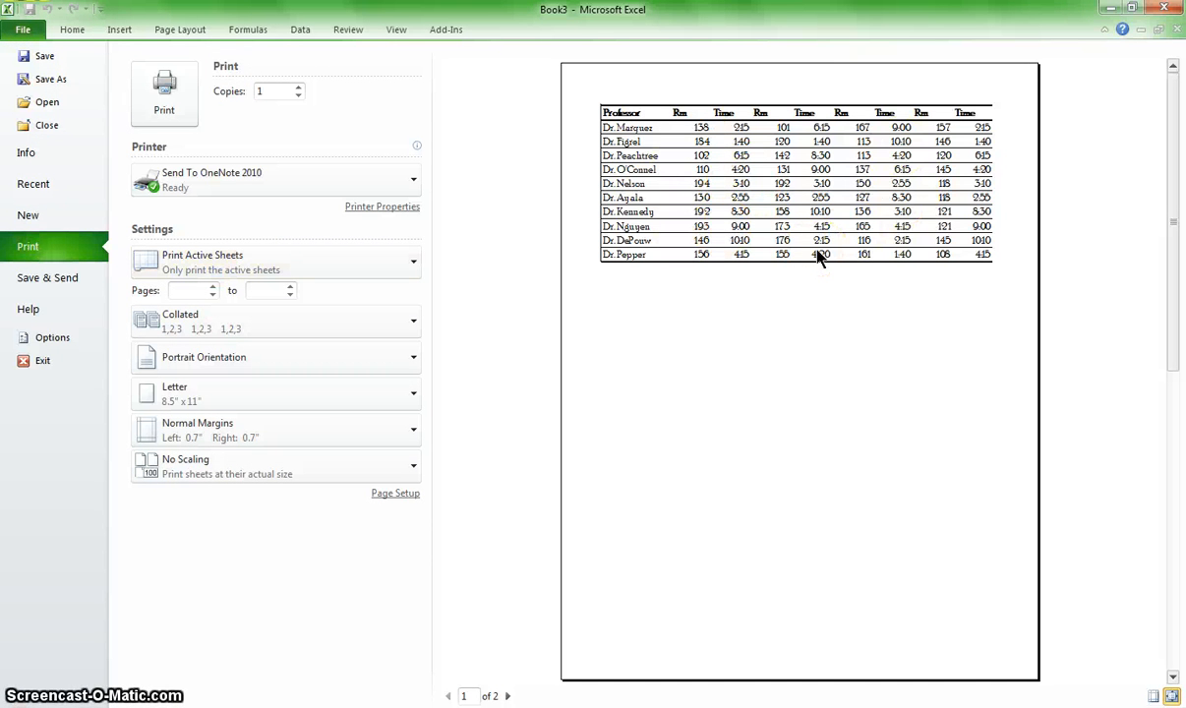
Step: Return to the worksheet and fill the header row A1:K1 with the theme's medium blue accent color
click(74, 31)
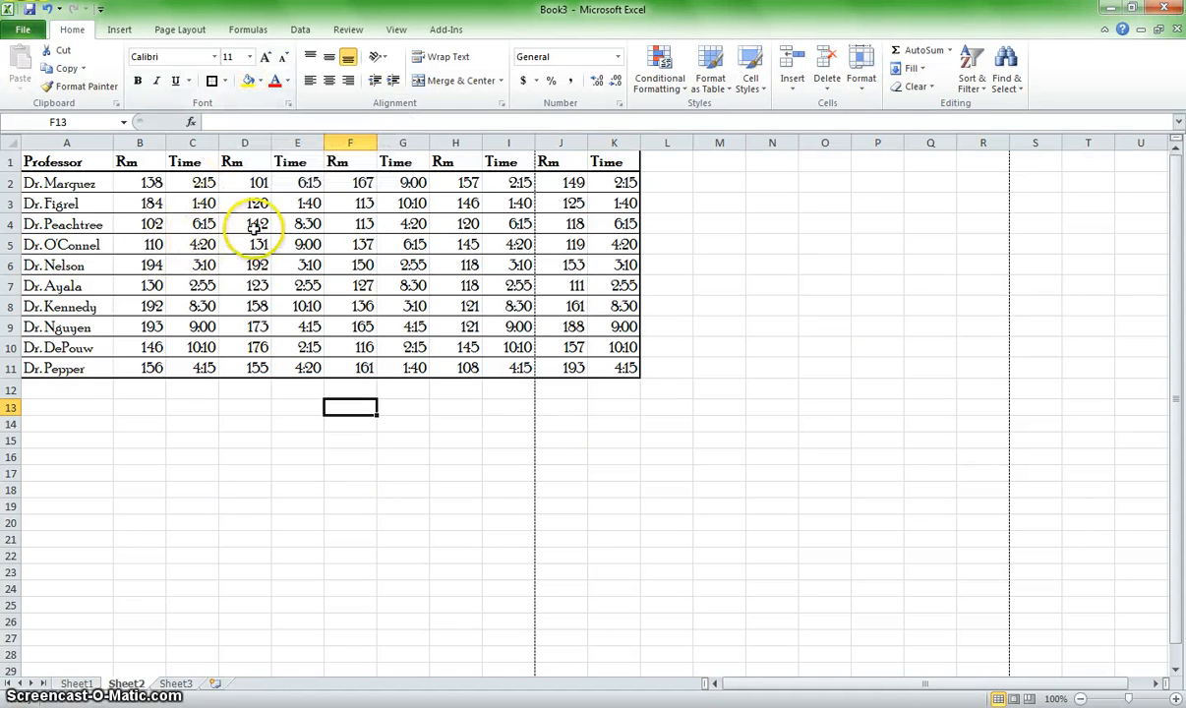
drag(74, 164, 609, 161)
click(263, 84)
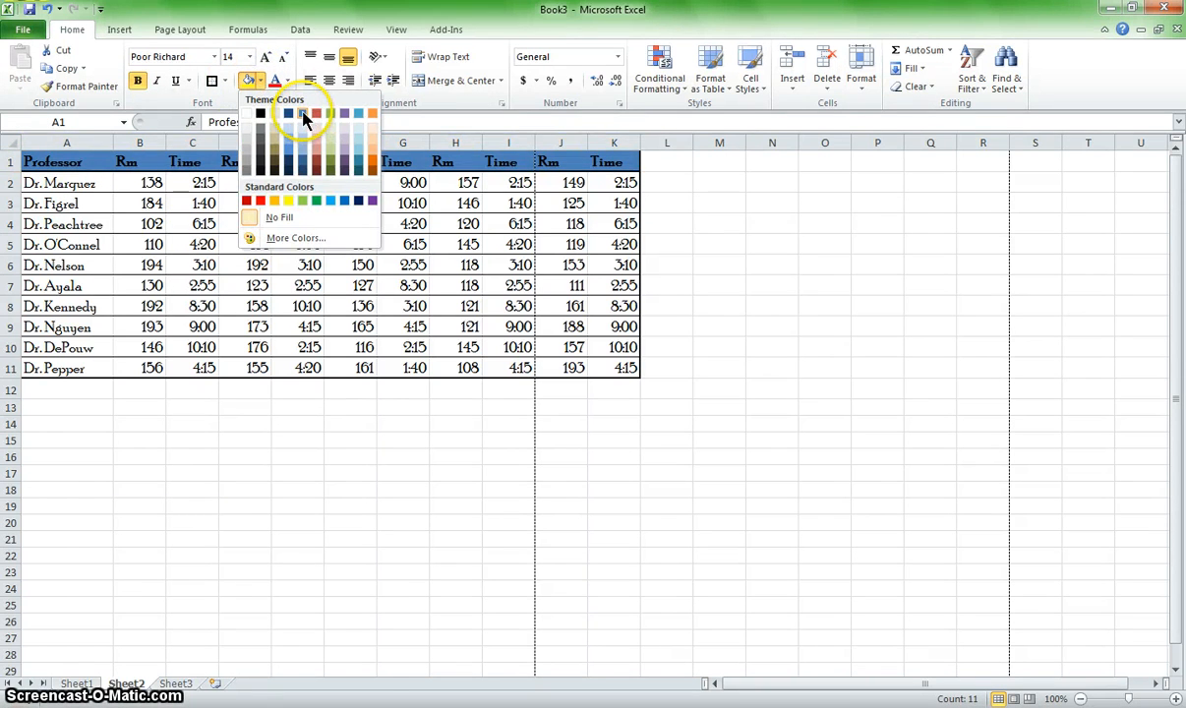
click(304, 116)
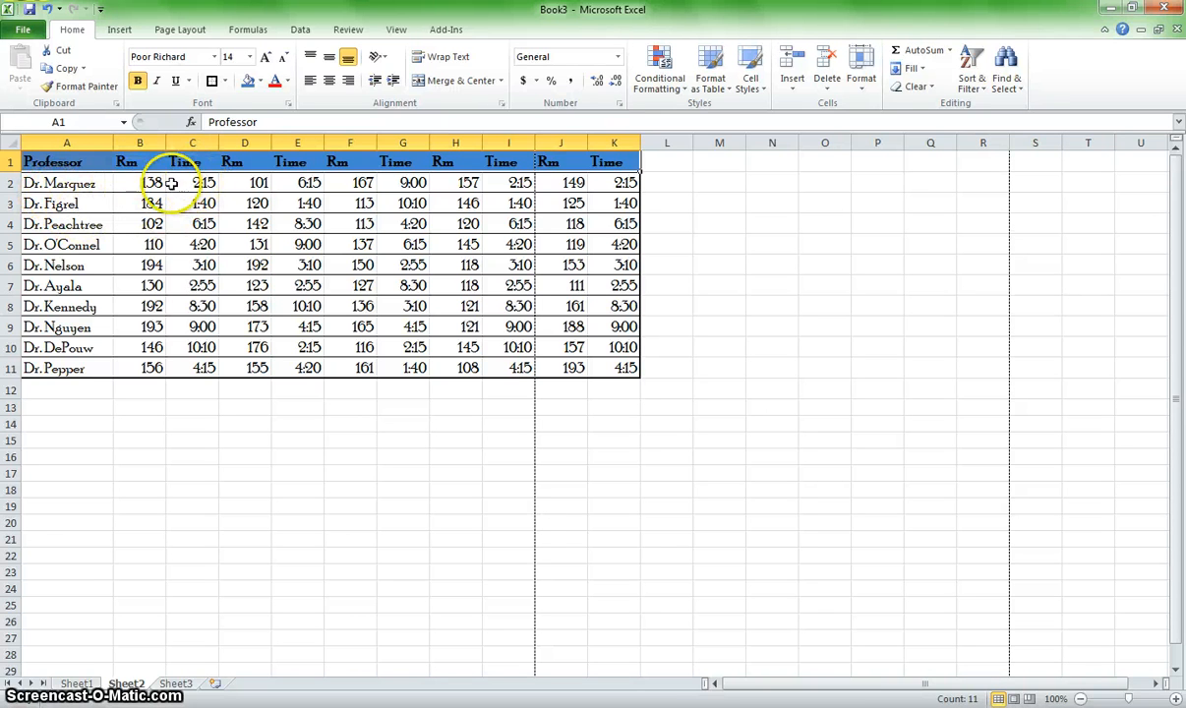
drag(96, 184, 78, 369)
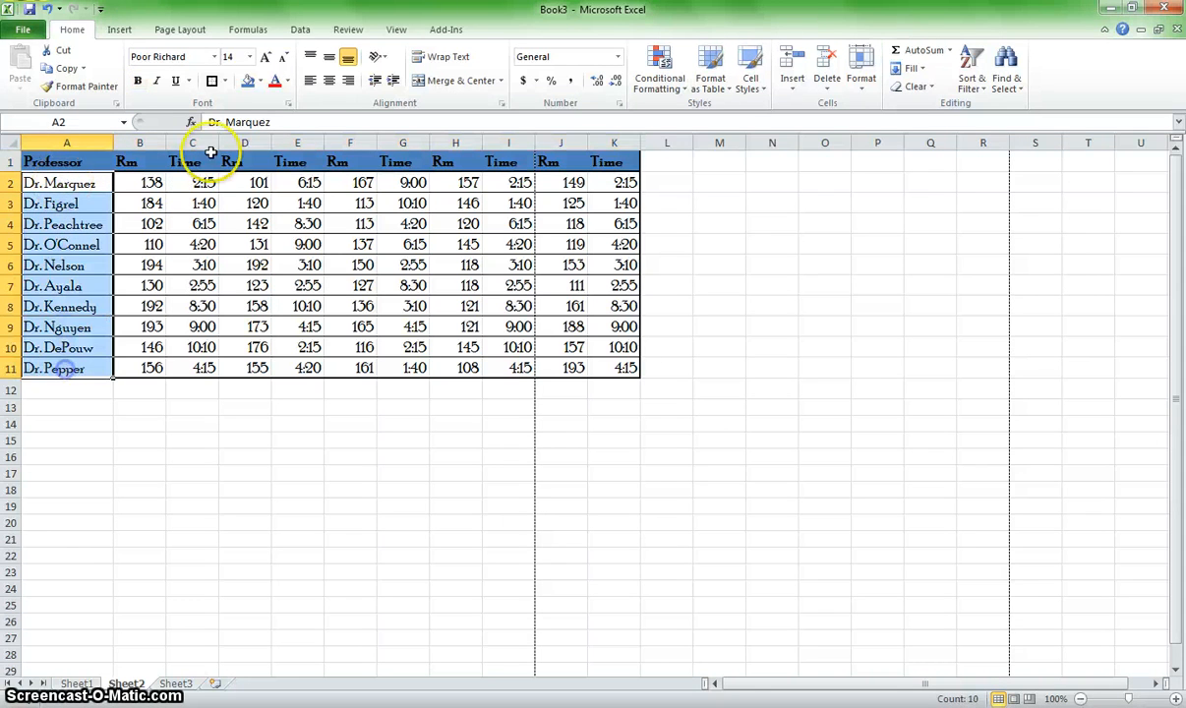
click(260, 84)
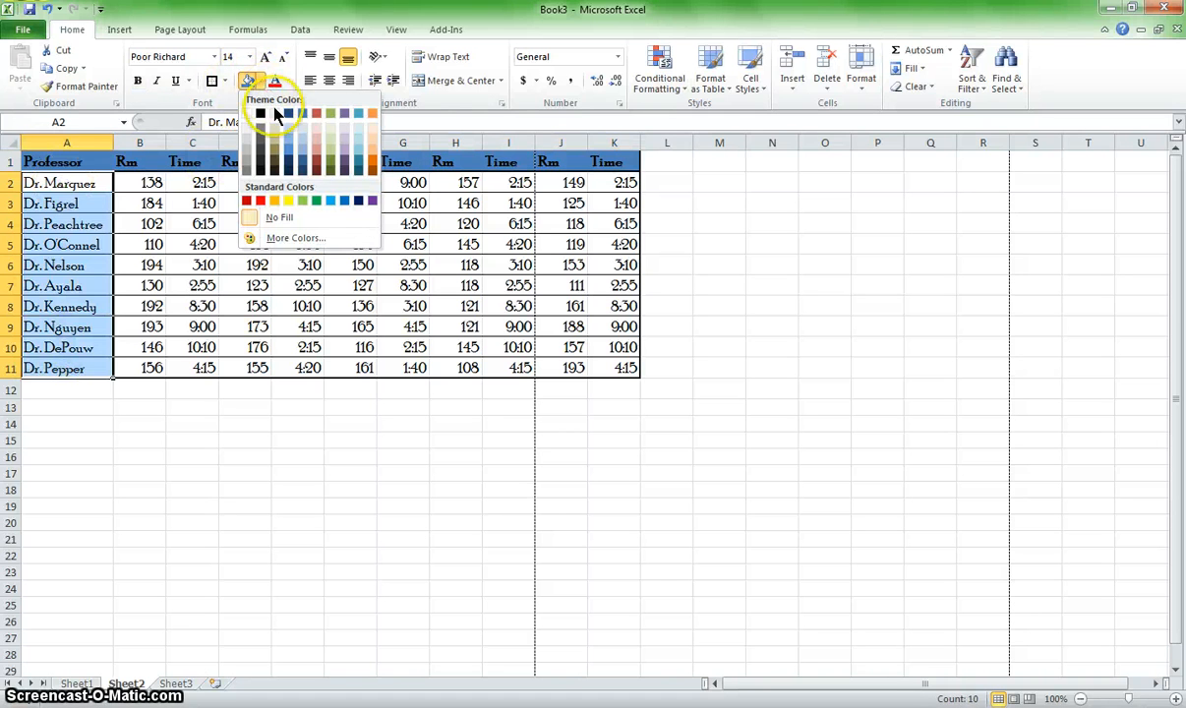
click(148, 225)
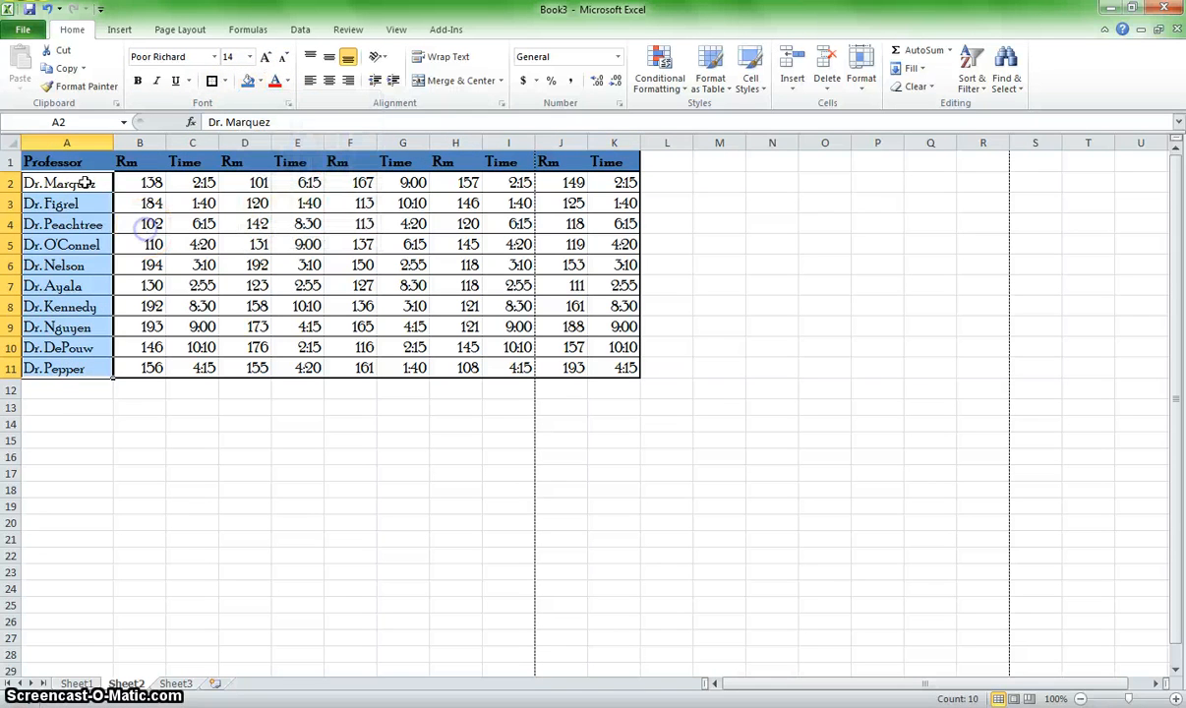
drag(56, 203, 265, 203)
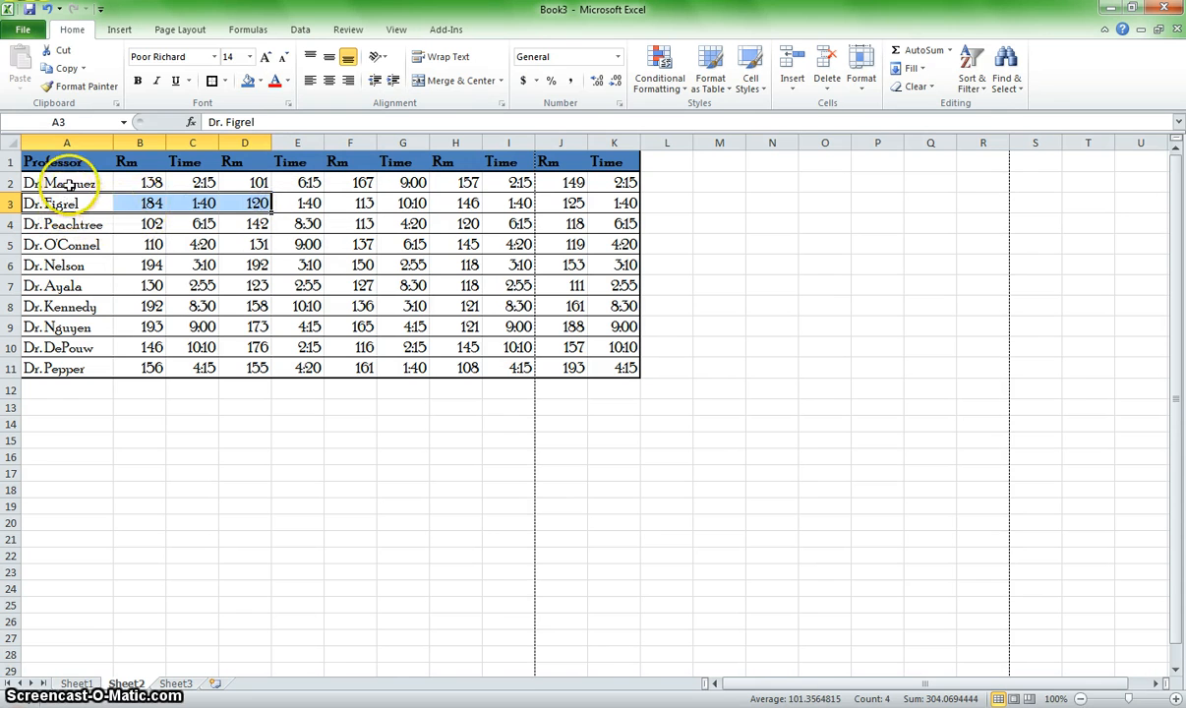
Step: Shade alternating rows 2, 4, 6, 8 and 10 across columns A to K with a gray fill
drag(58, 179, 616, 182)
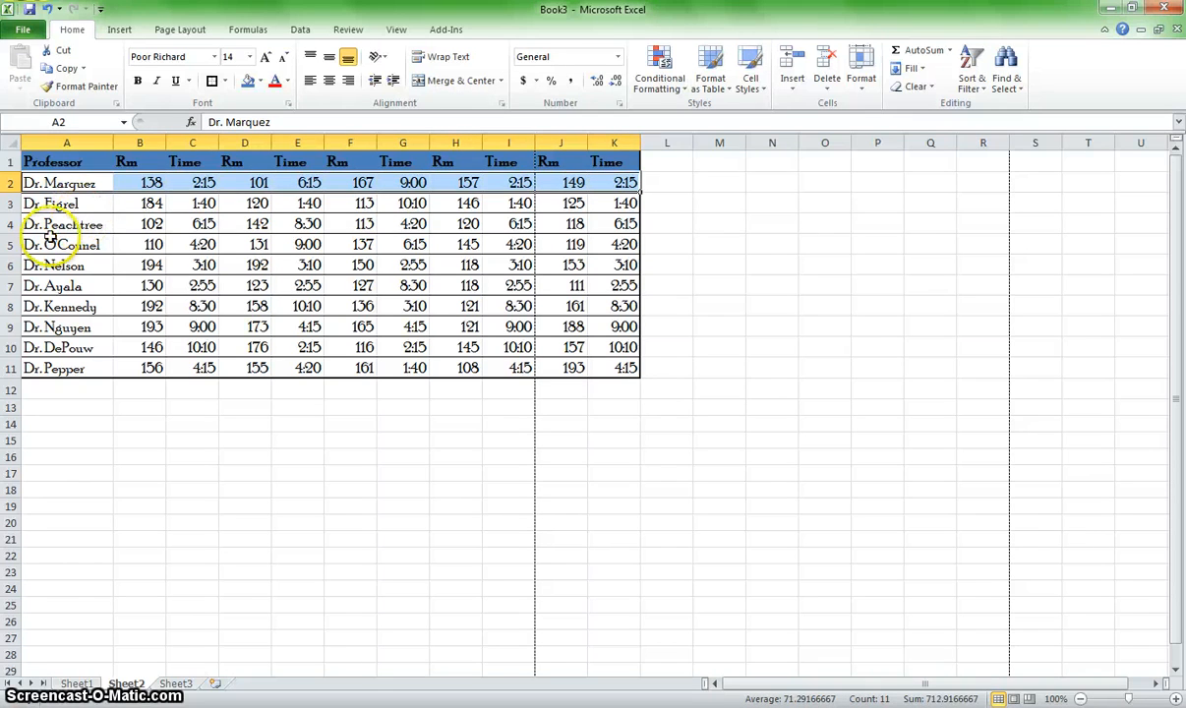
drag(51, 224, 616, 225)
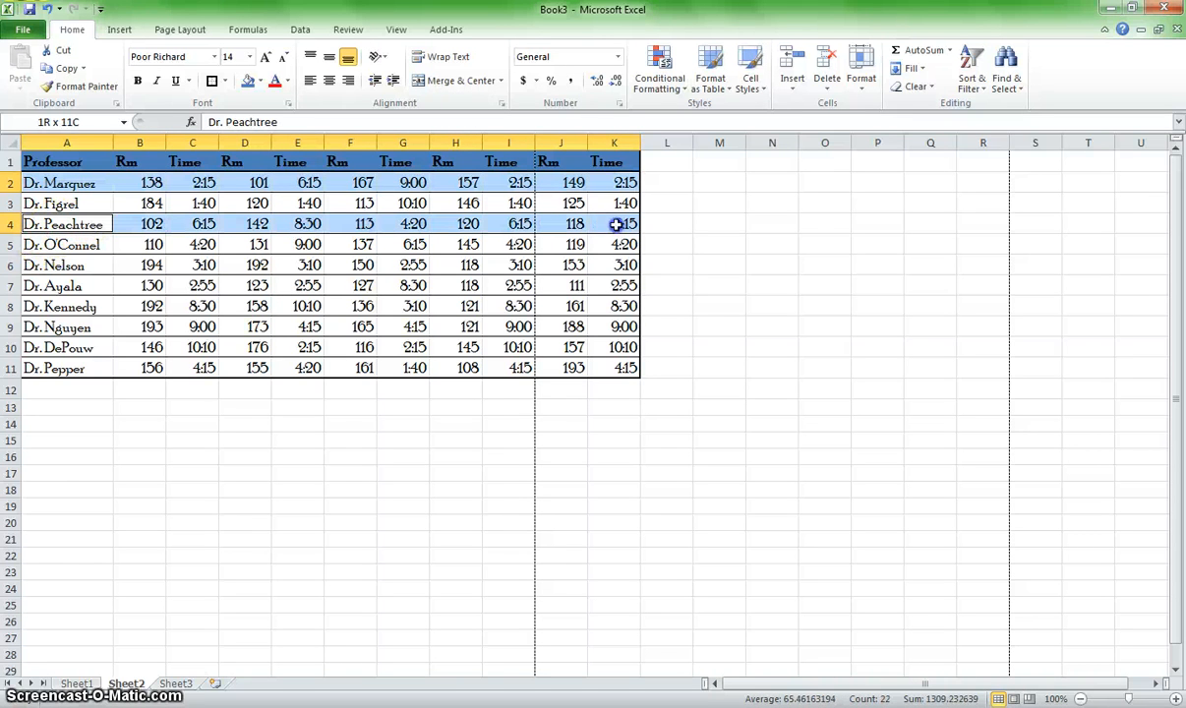
drag(68, 265, 578, 266)
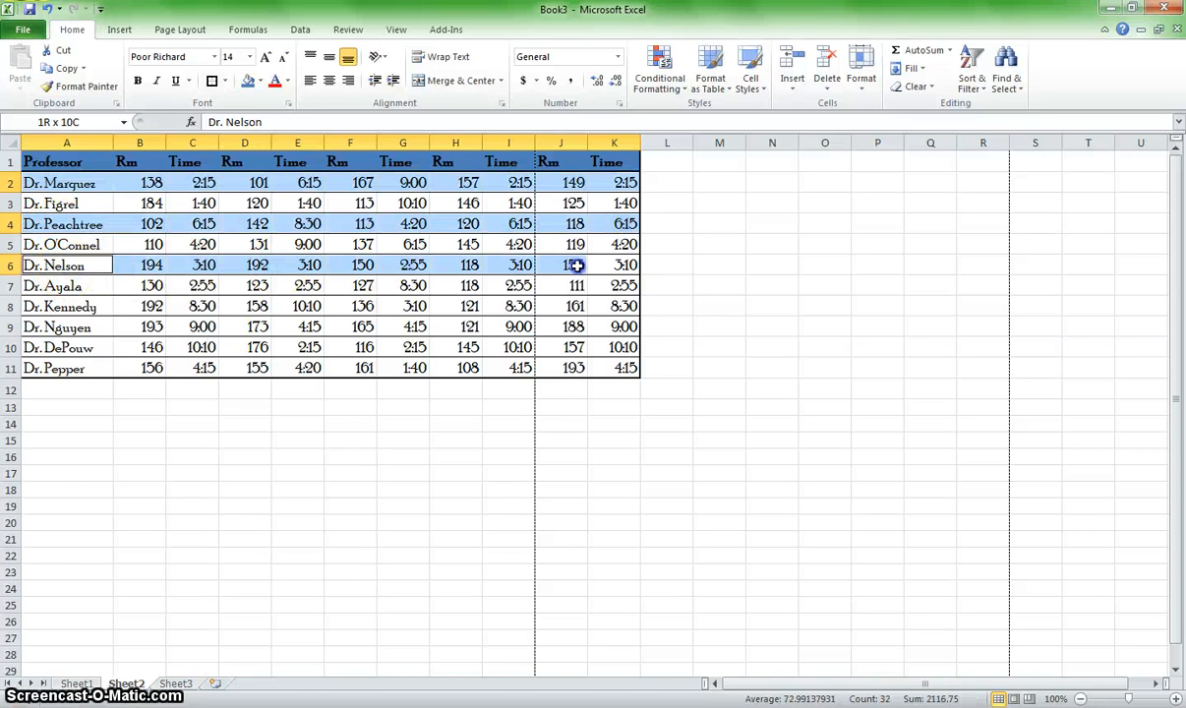
drag(93, 306, 613, 308)
drag(79, 348, 609, 349)
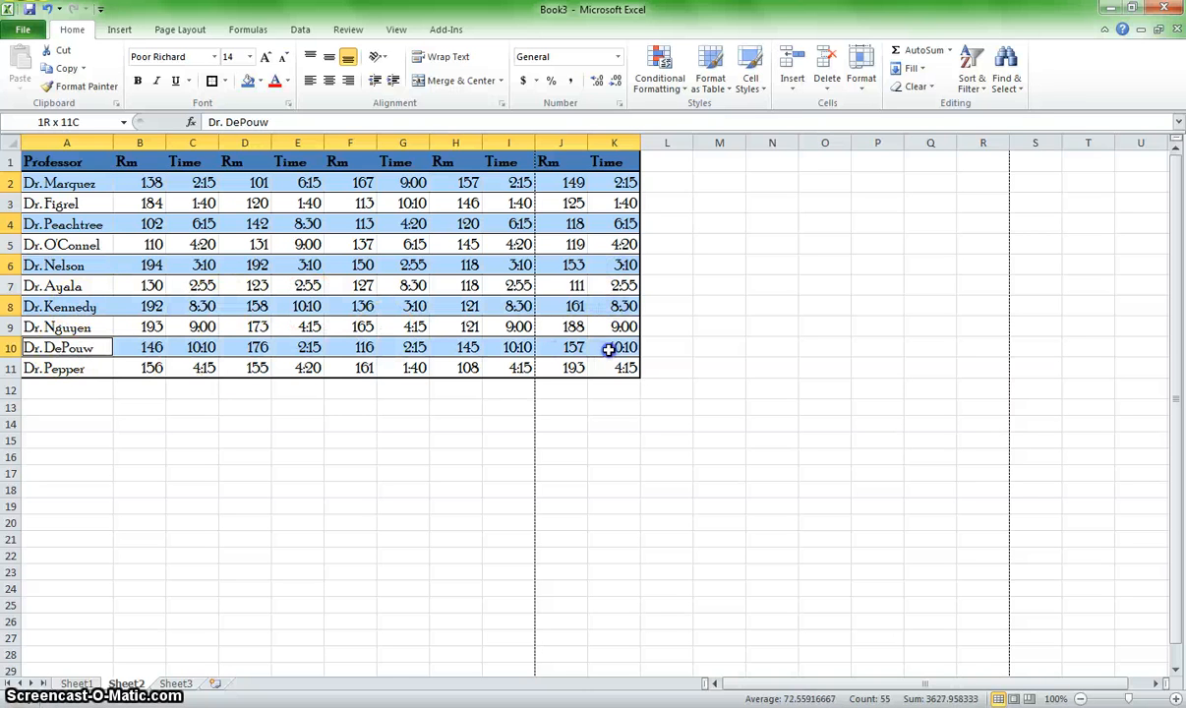
click(261, 85)
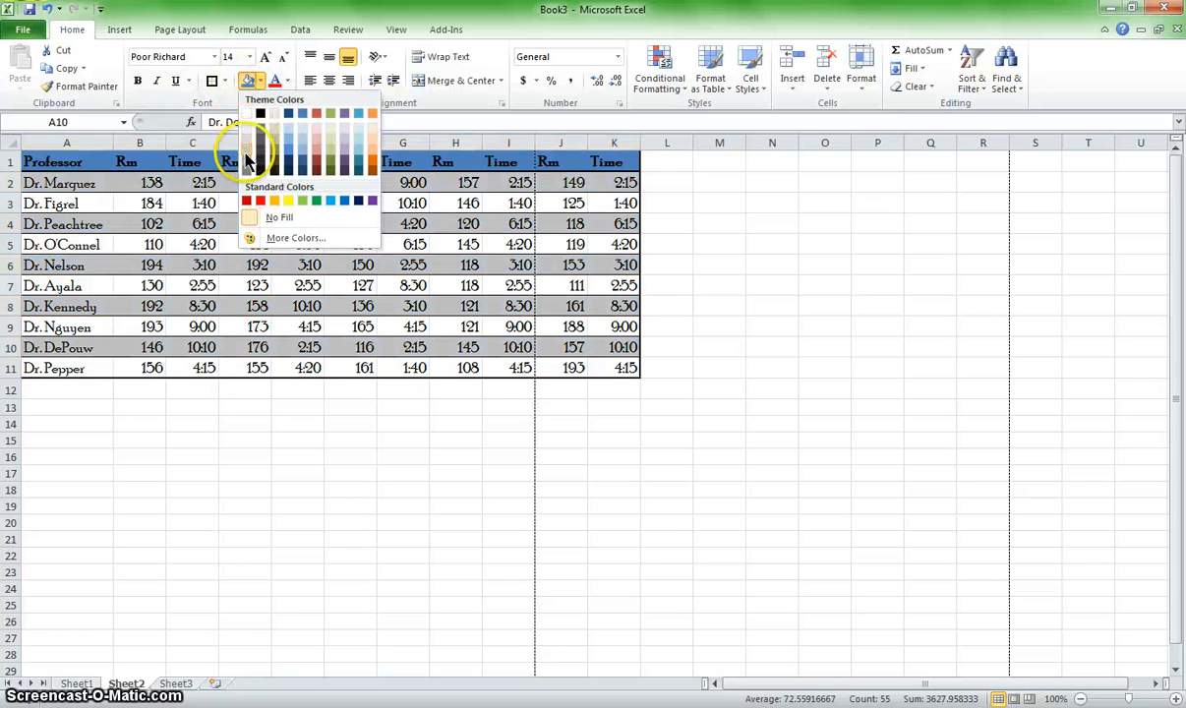
click(247, 157)
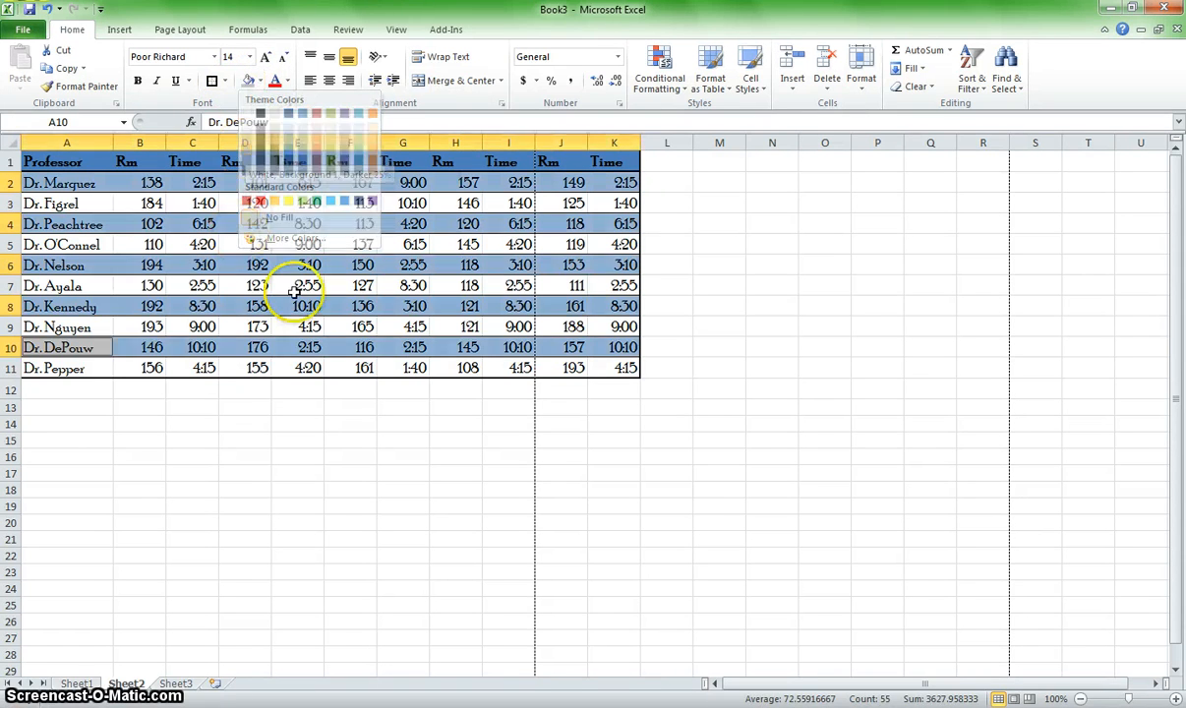
click(297, 285)
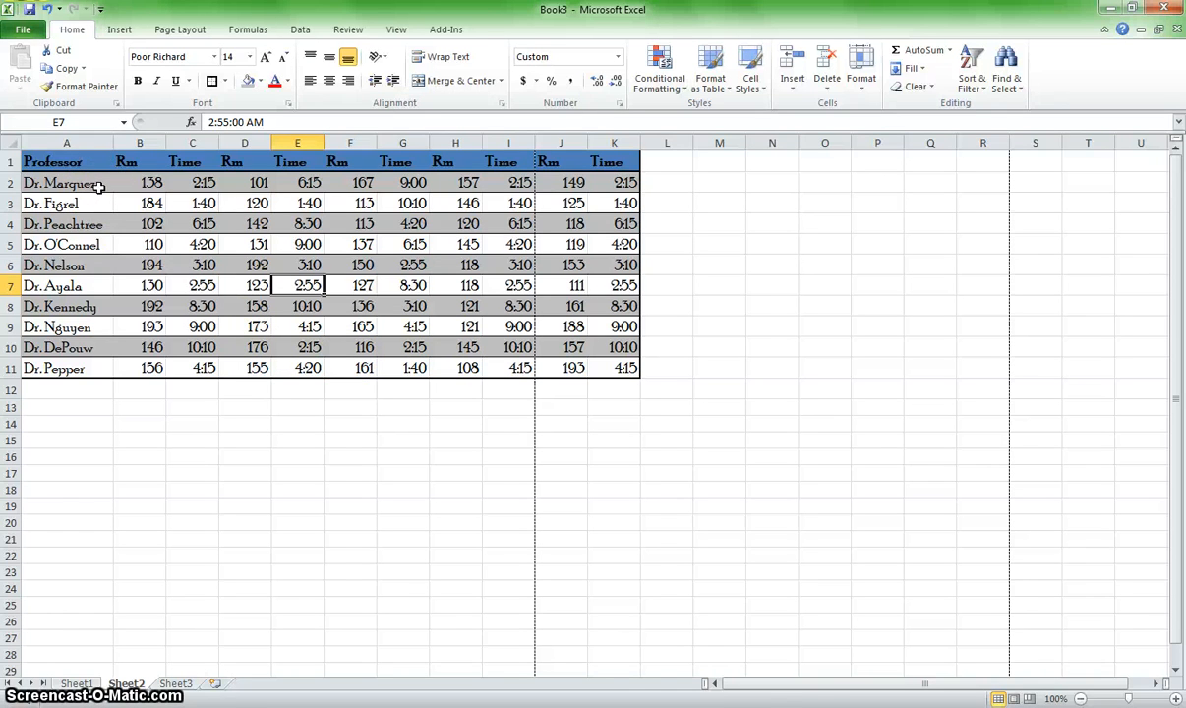
Step: Apply All Borders to the schedule's data cells A2:K11
drag(74, 183, 620, 366)
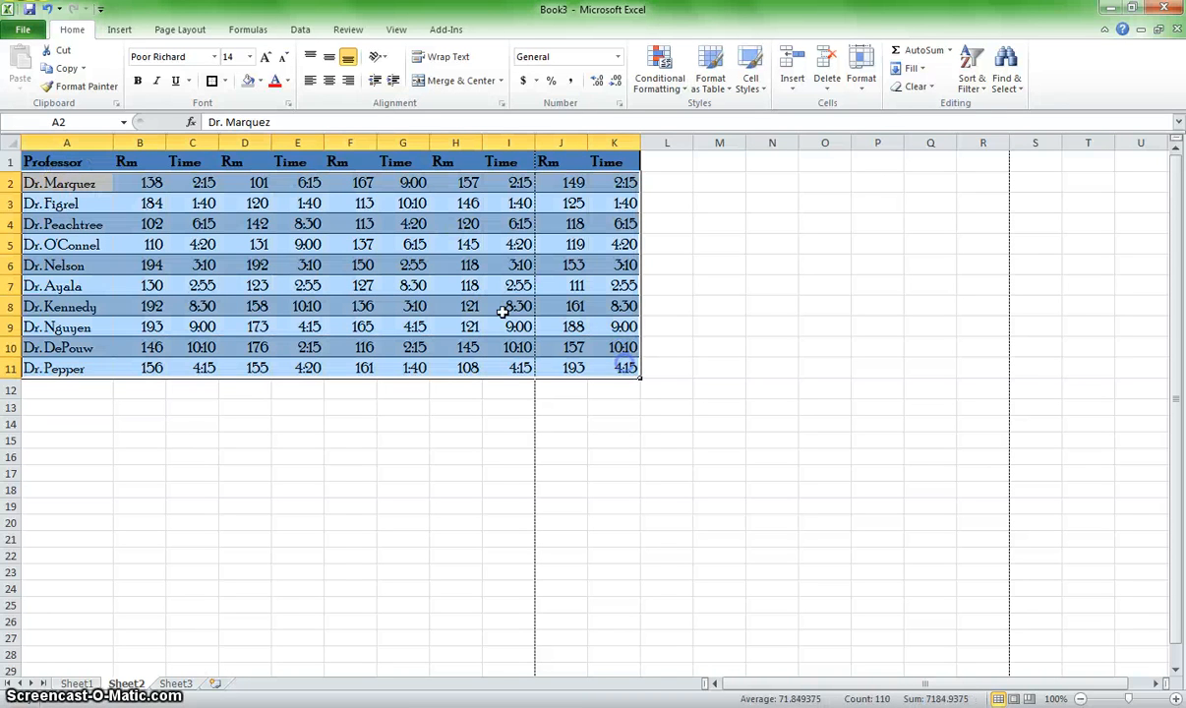
click(224, 81)
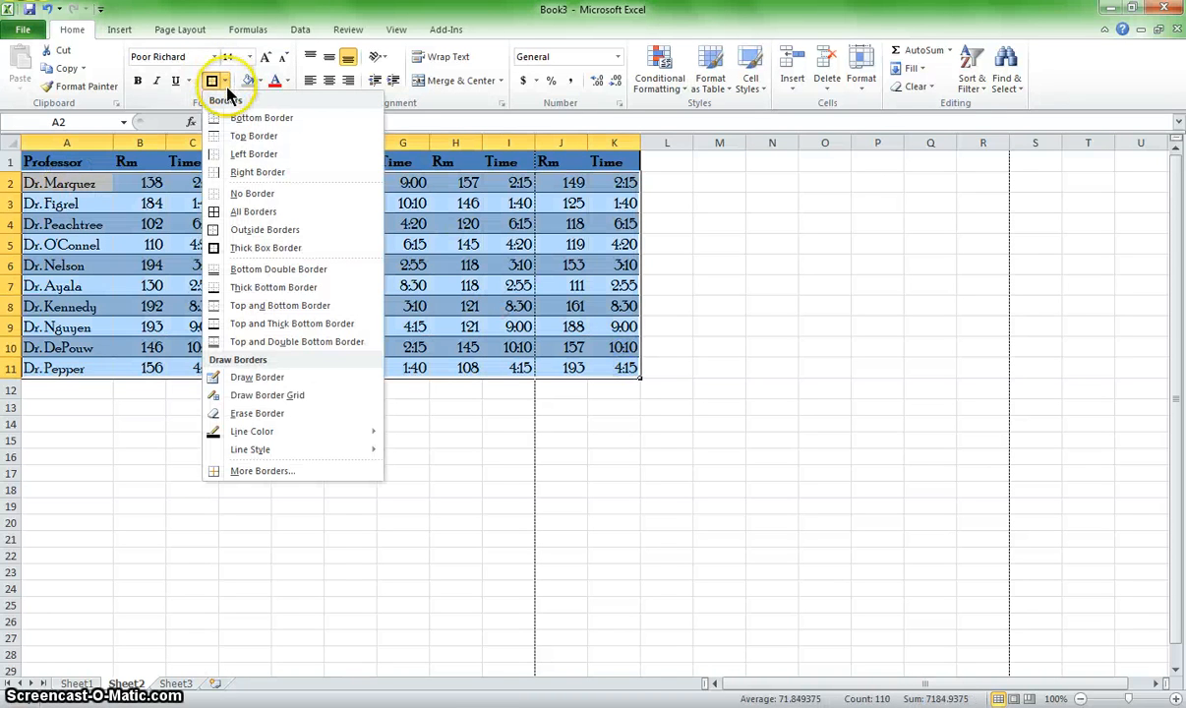
click(254, 214)
click(156, 243)
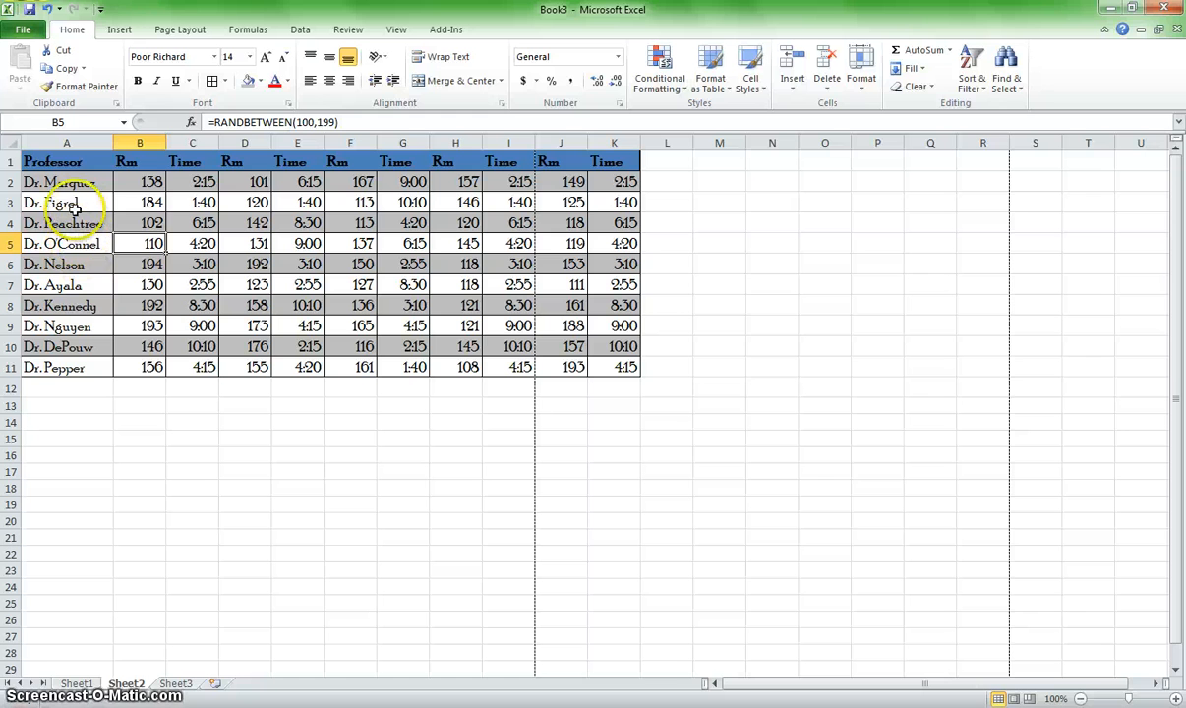
Step: Copy the schedule rows A2:K11 and paste them below at A12 and again at A22
drag(51, 183, 618, 359)
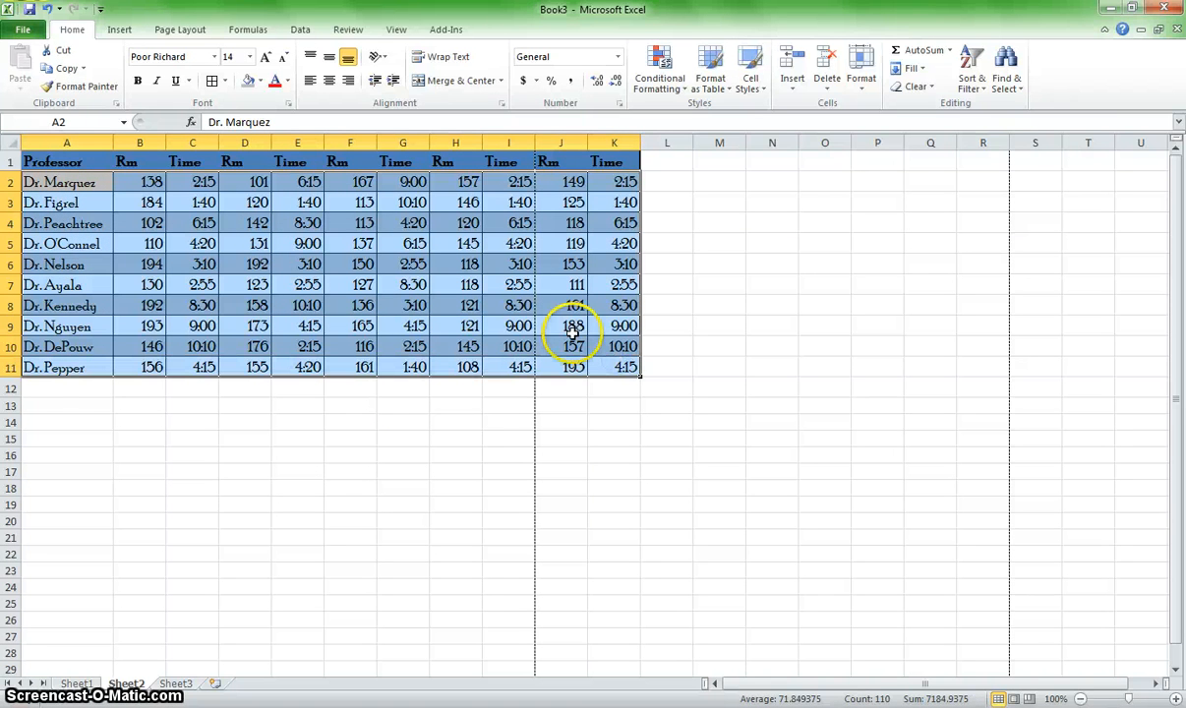
key(ctrl+c)
click(40, 387)
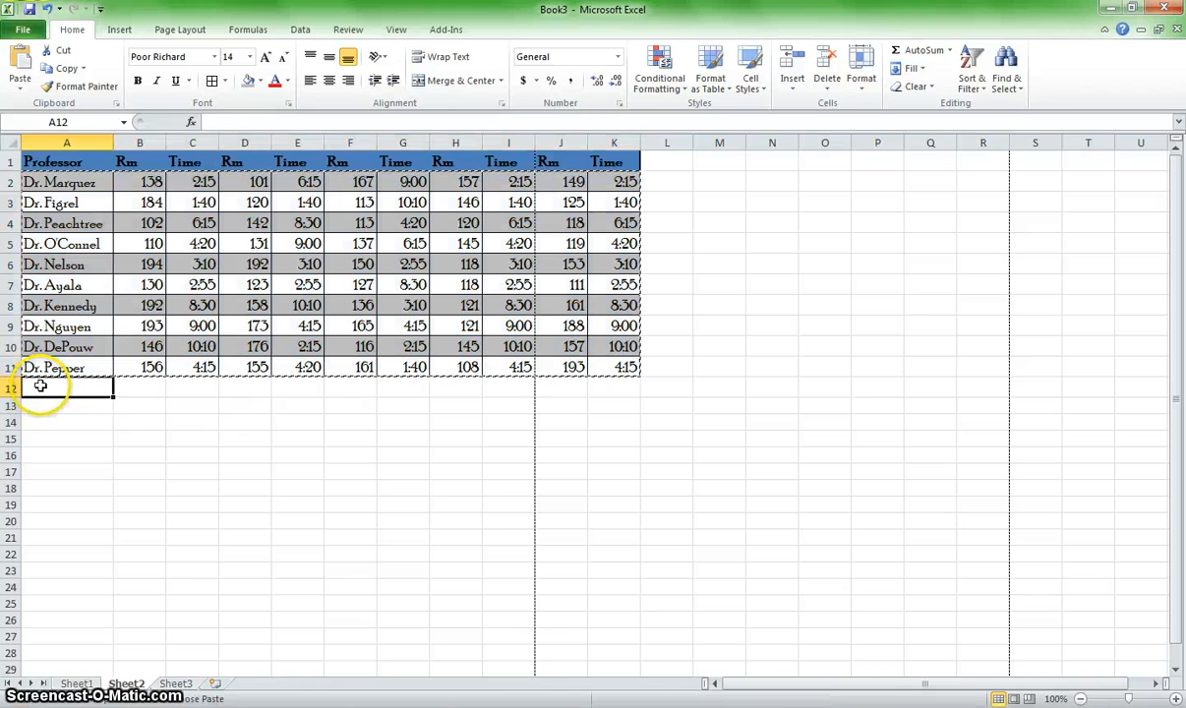
key(ctrl+v)
click(59, 592)
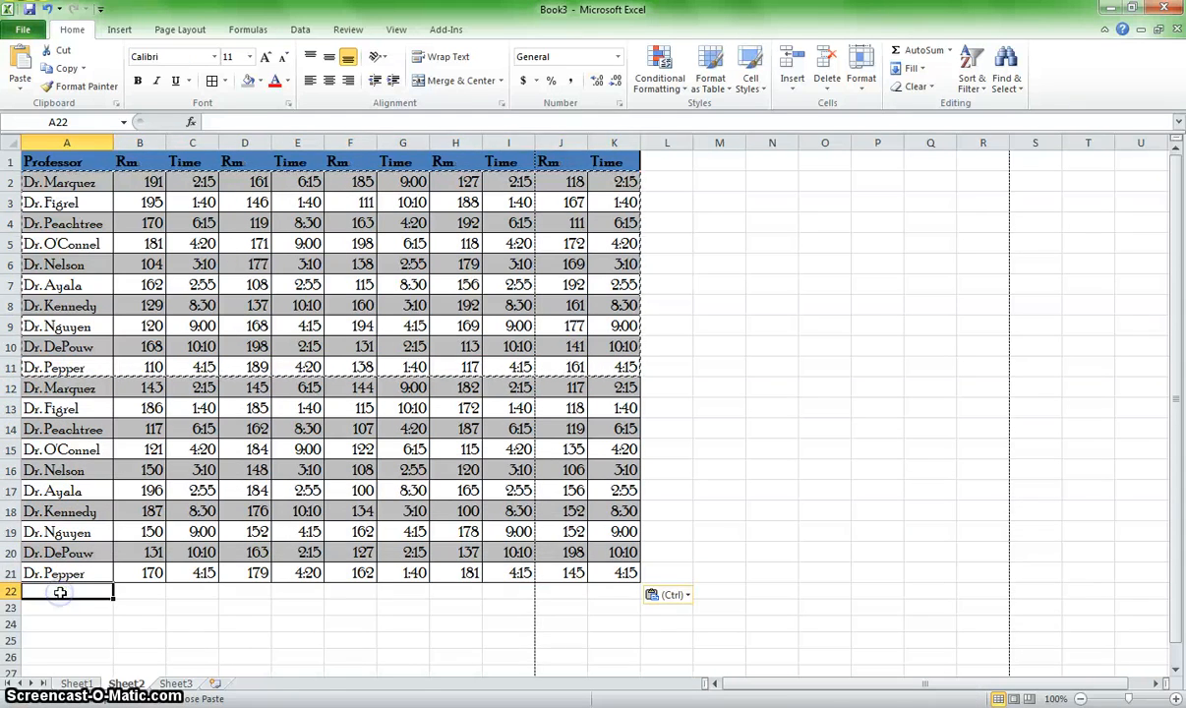
key(ctrl+v)
scroll(283, 411, down, 2)
click(296, 419)
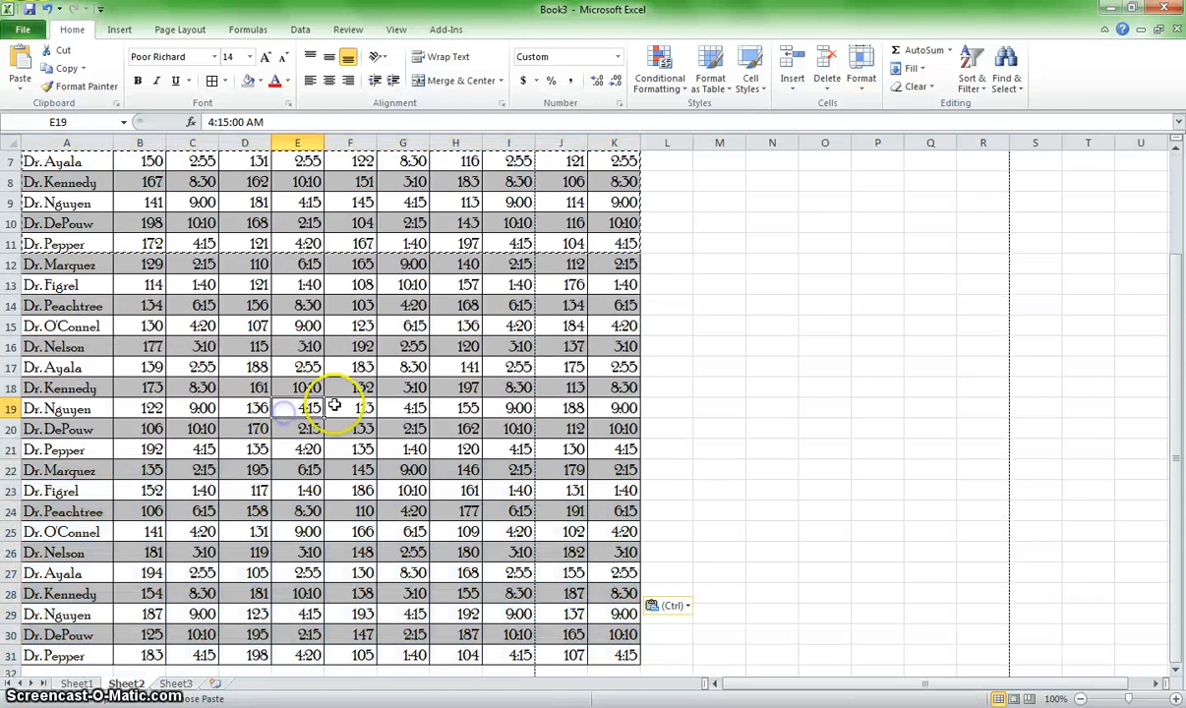
scroll(324, 411, up, 2)
click(310, 347)
double_click(338, 348)
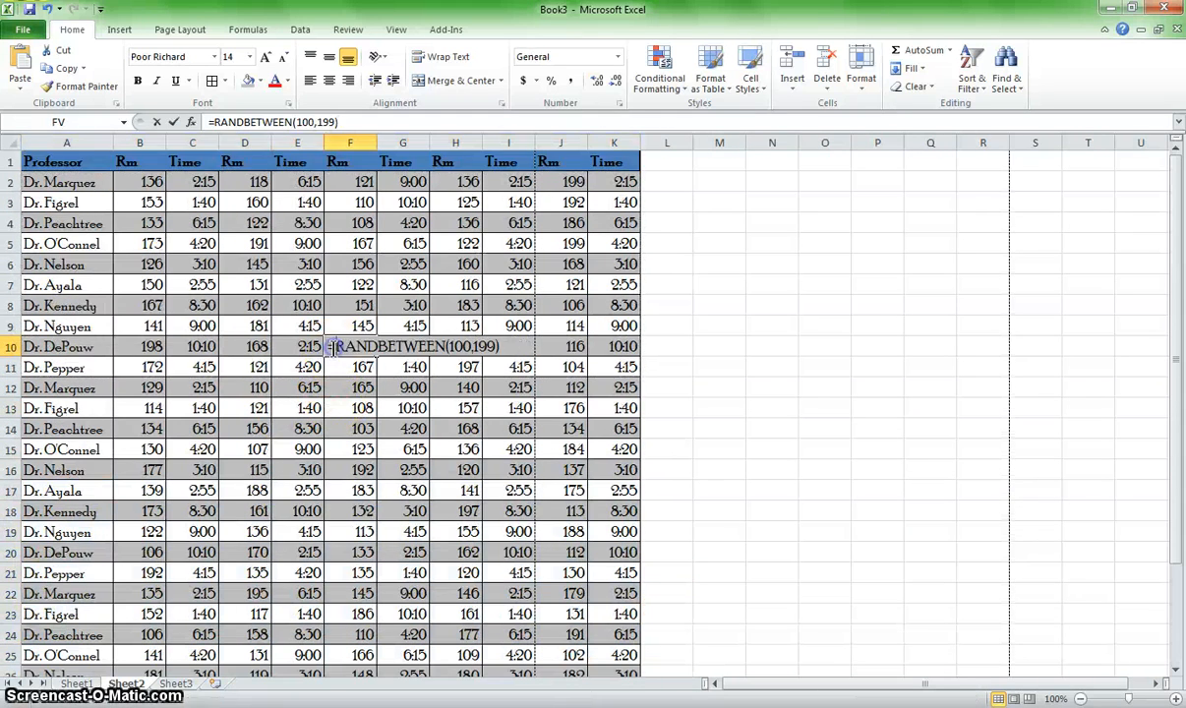
click(337, 305)
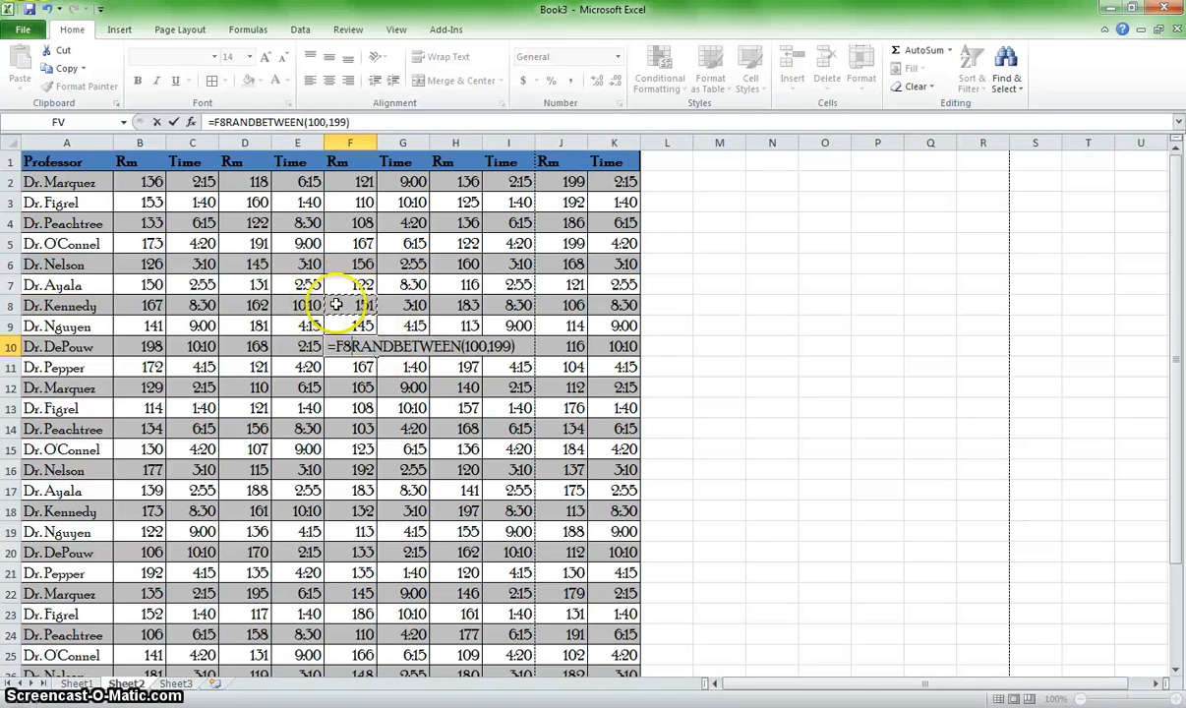
key(Escape)
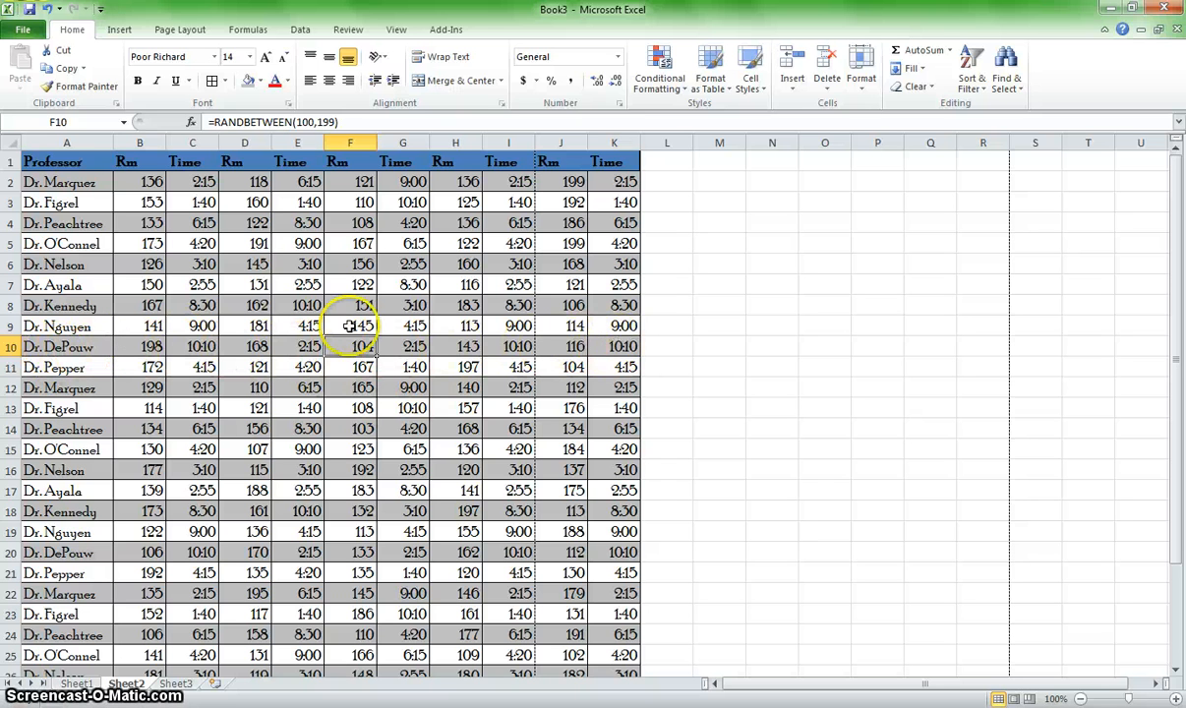
Step: Preview the printed schedule with its shaded rows and full borders, and return to the worksheet
click(26, 32)
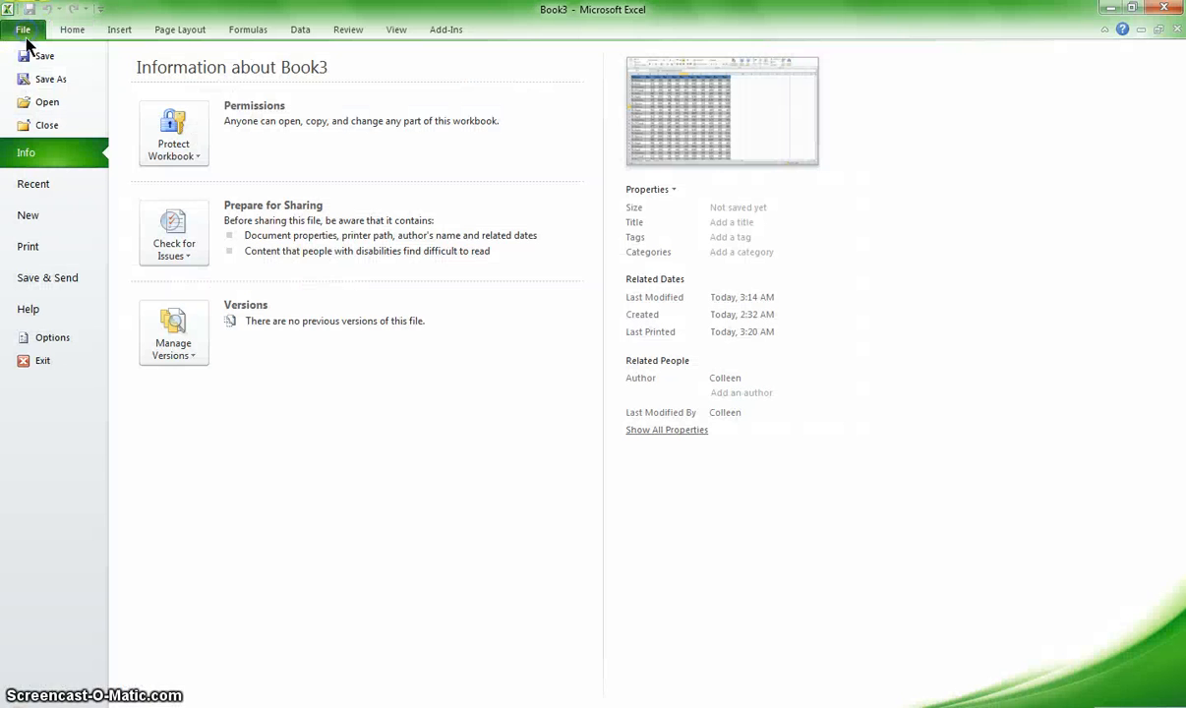
click(45, 245)
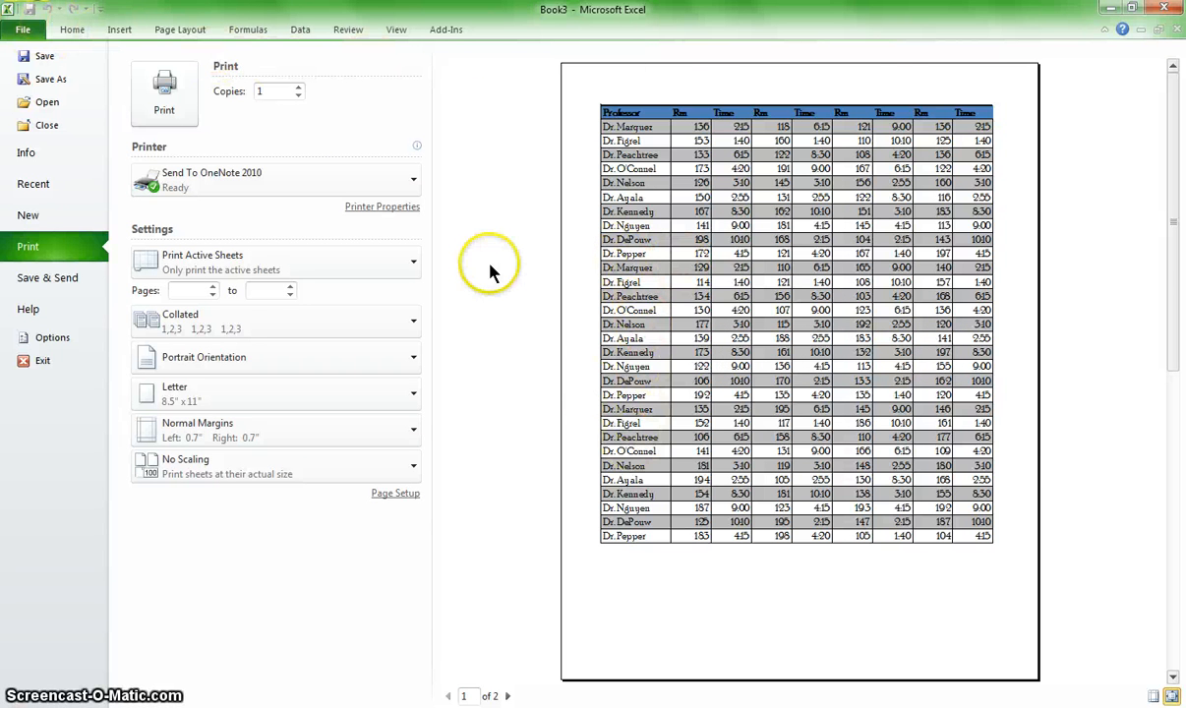
click(74, 29)
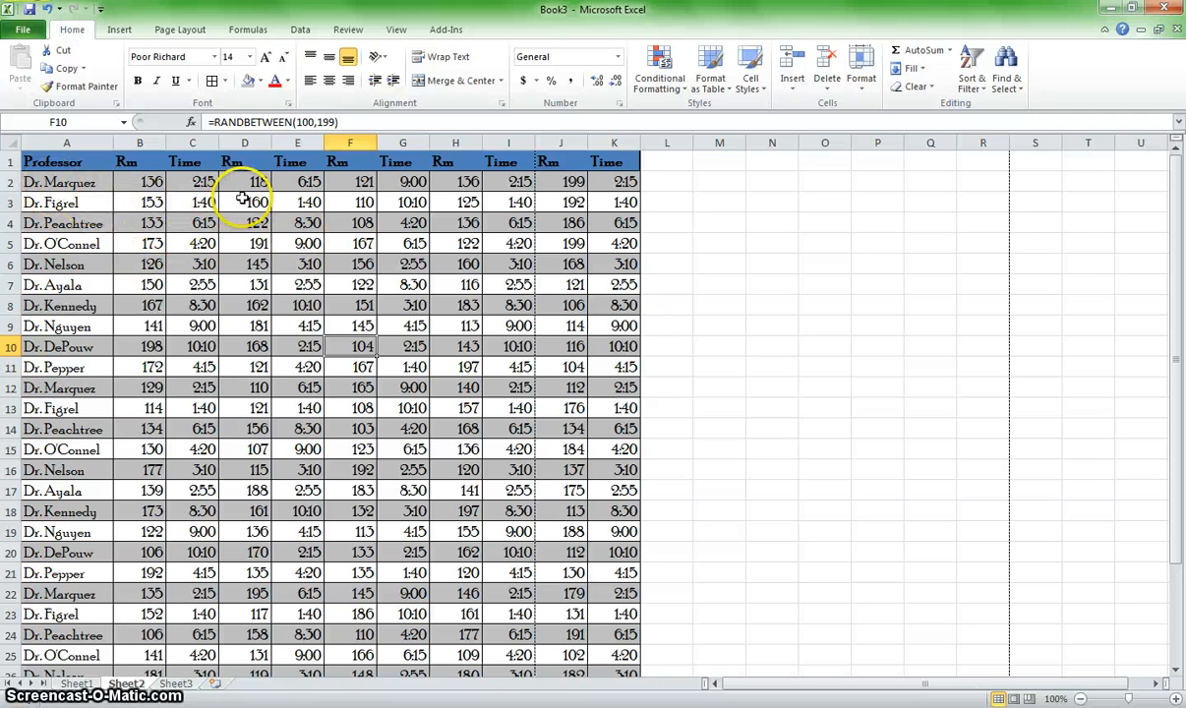
click(260, 82)
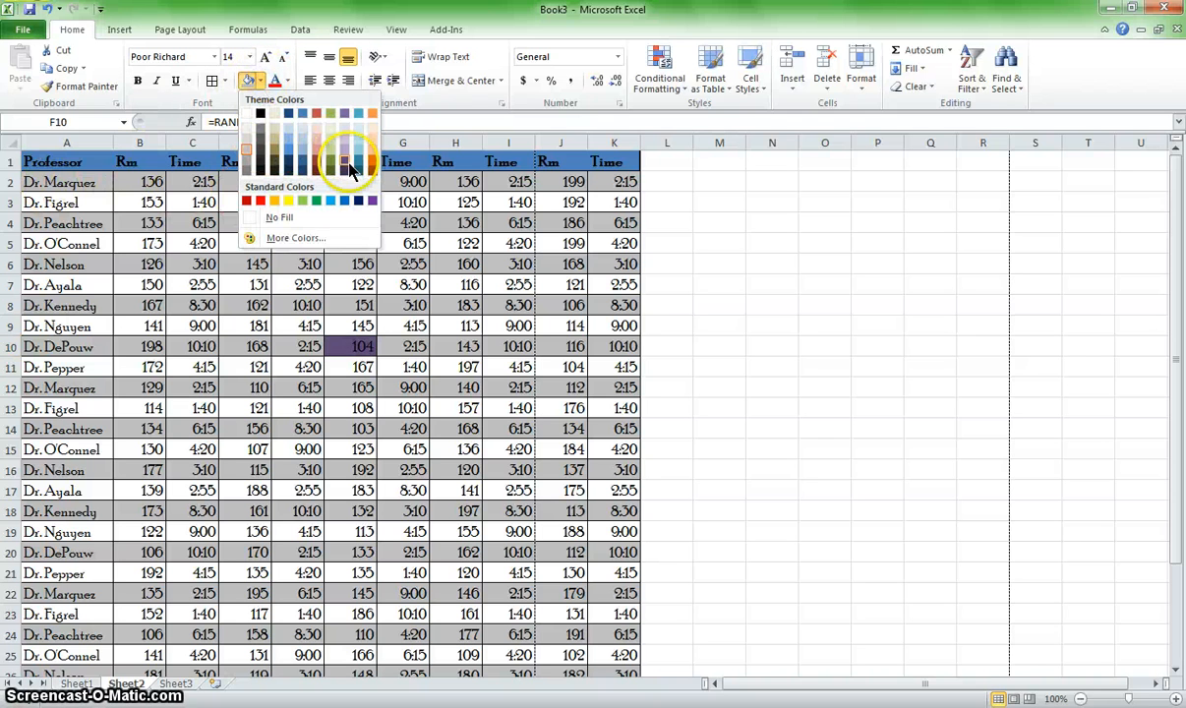
click(108, 277)
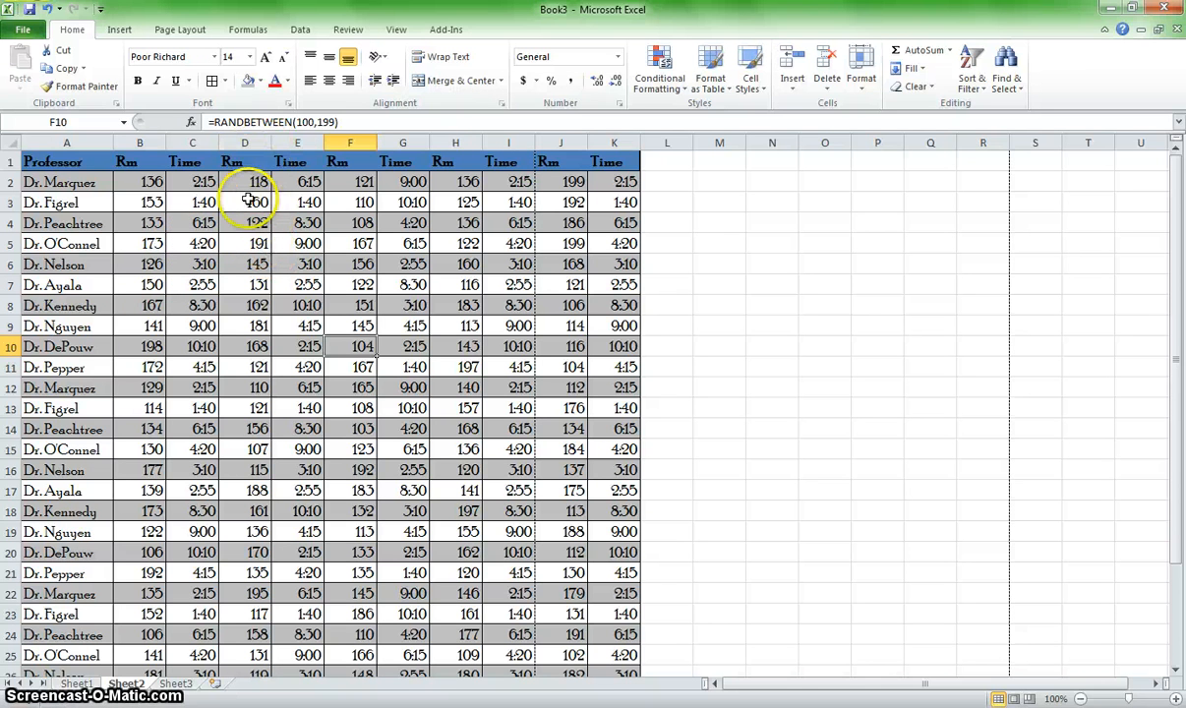
Step: Color the text of the time cells C2, C7, C12, C17, C22 and C27 with the theme red
click(192, 182)
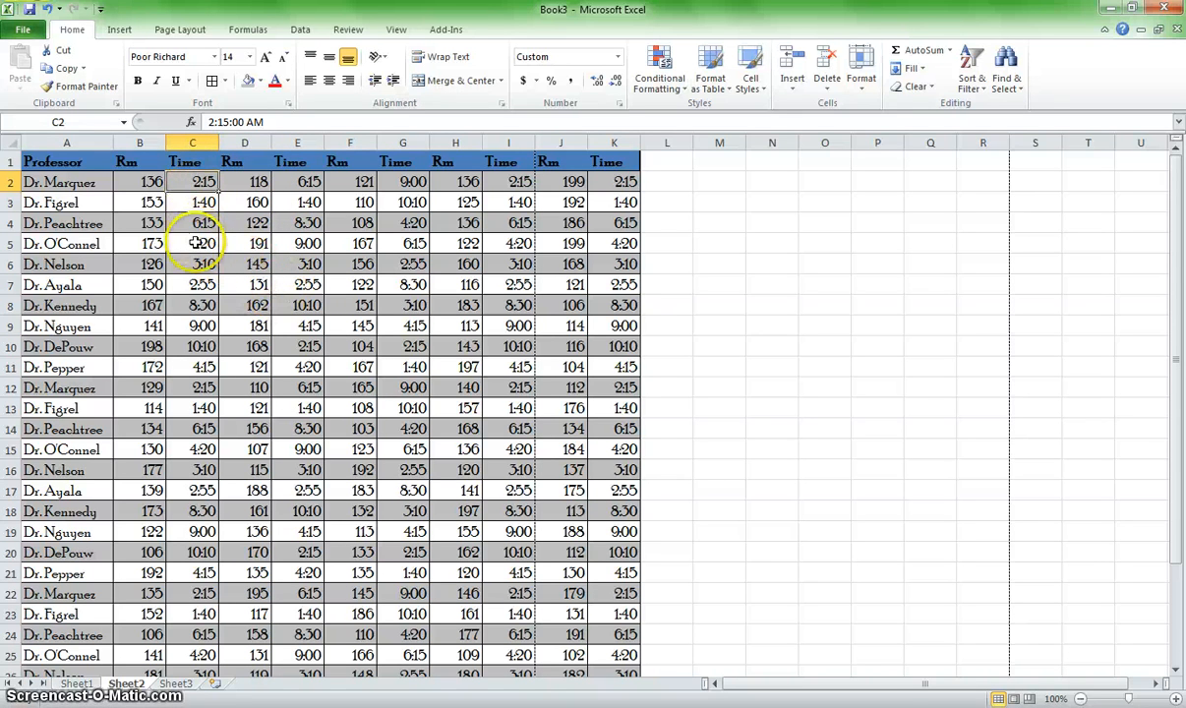
ctrl+click(196, 283)
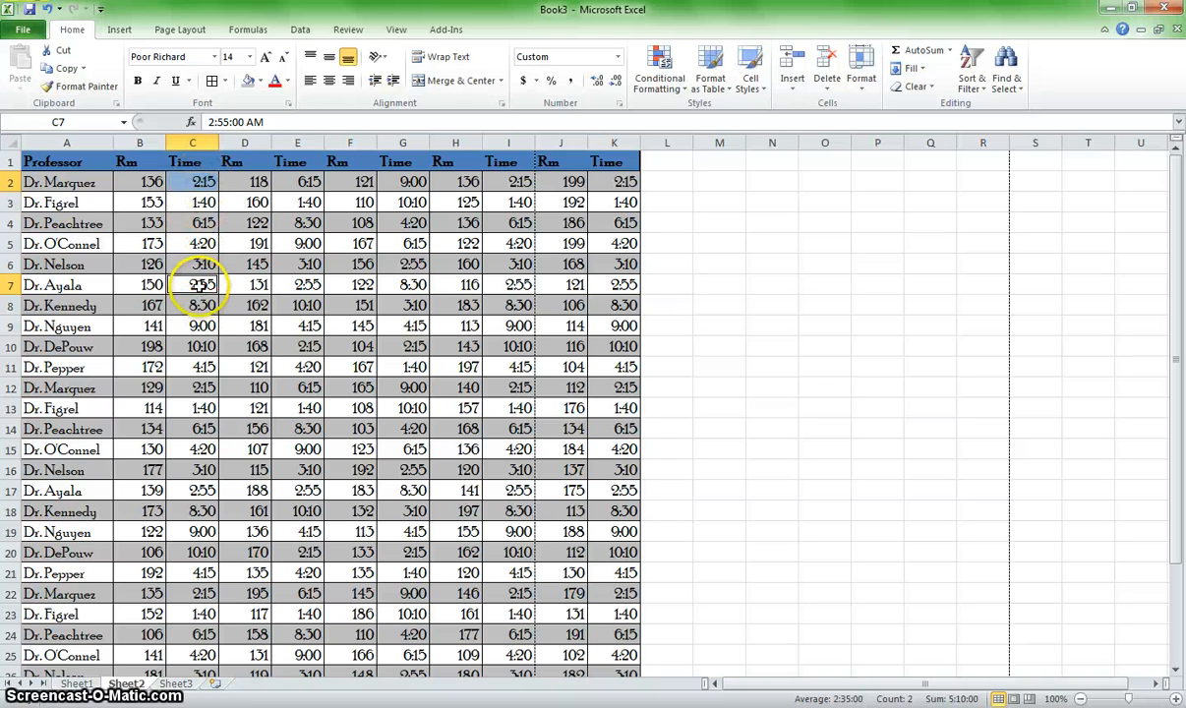
ctrl+click(194, 387)
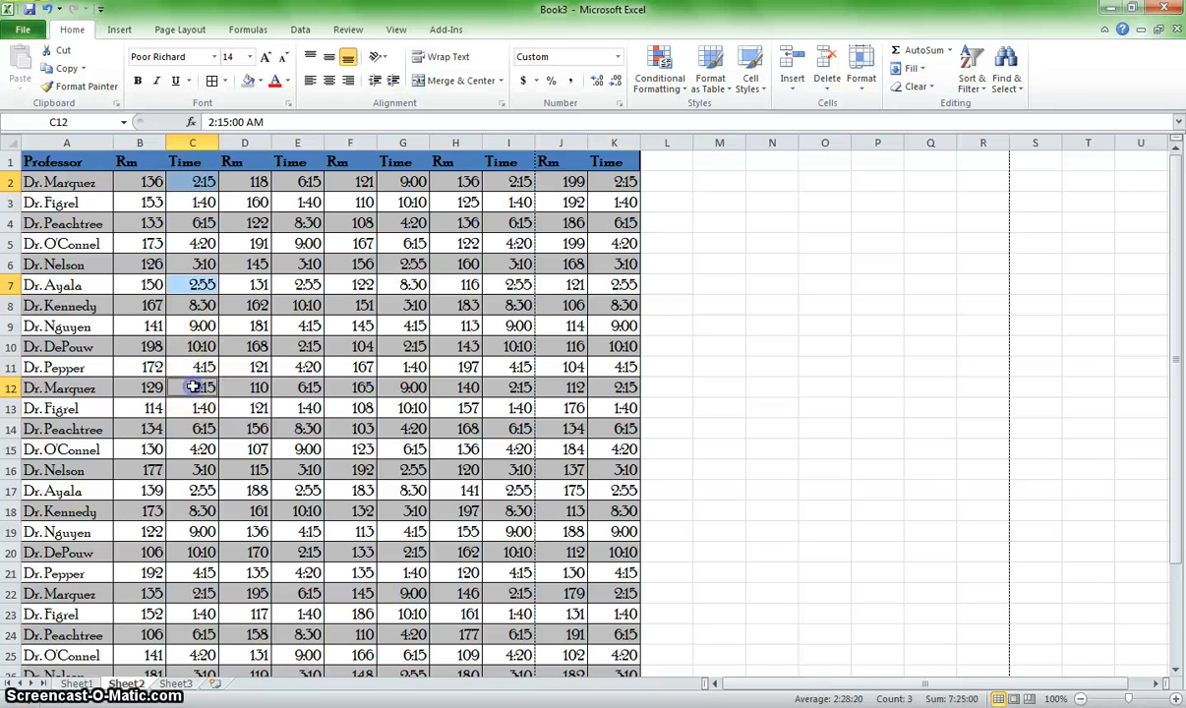
ctrl+click(184, 491)
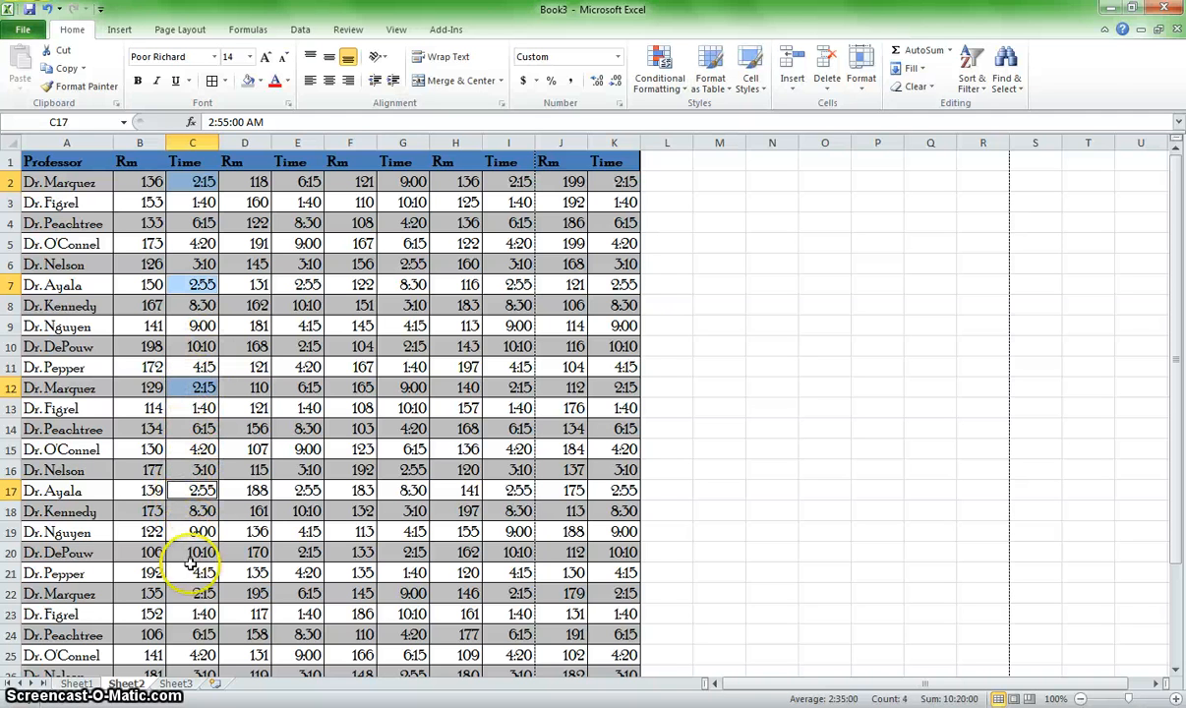
ctrl+click(187, 593)
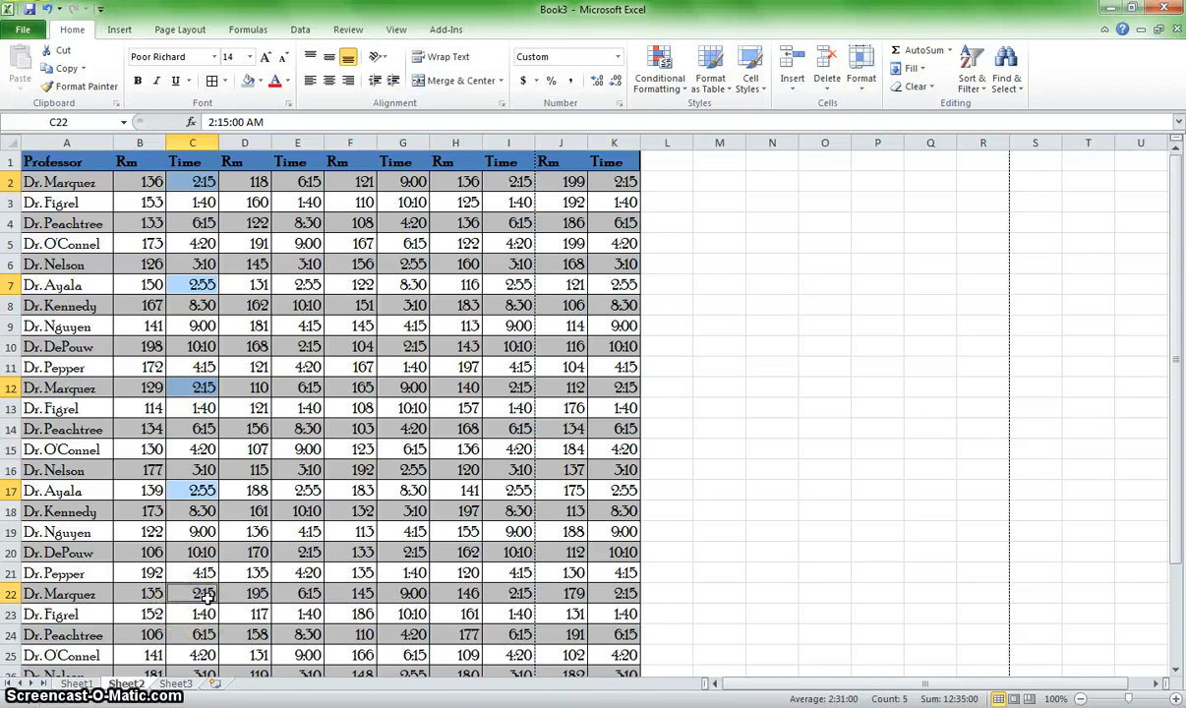
scroll(206, 596, down, 2)
ctrl+click(204, 570)
scroll(228, 547, down, 1)
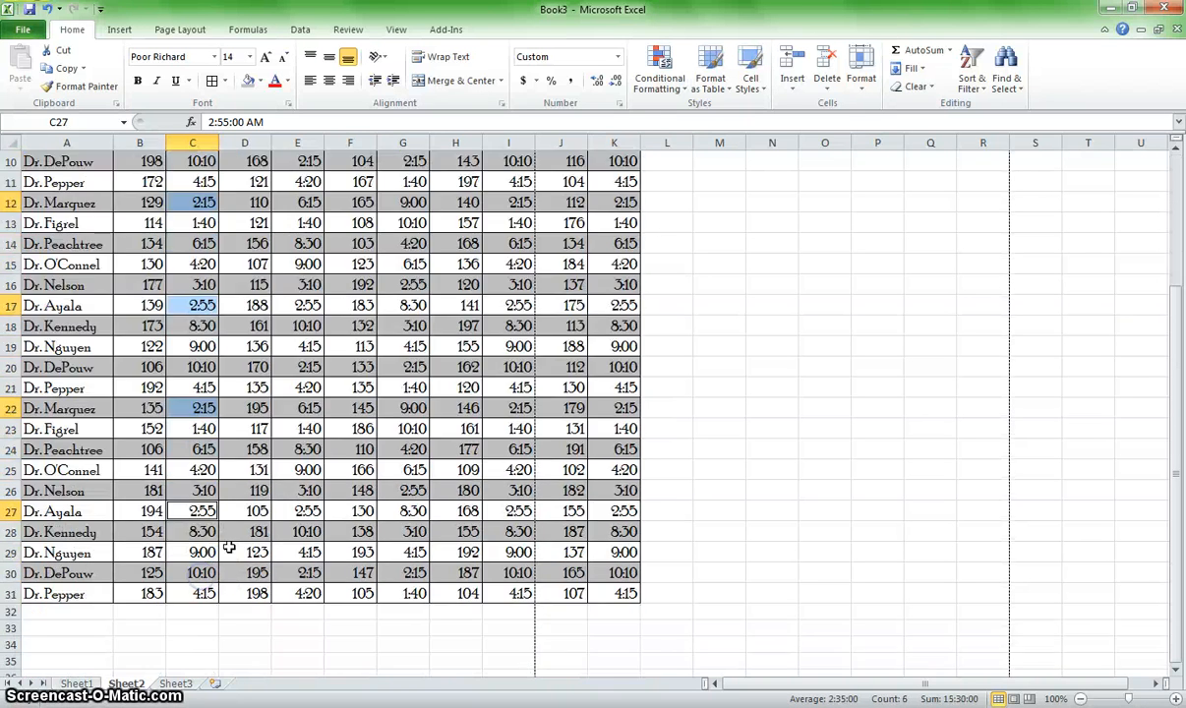
scroll(228, 546, down, 2)
scroll(228, 295, up, 5)
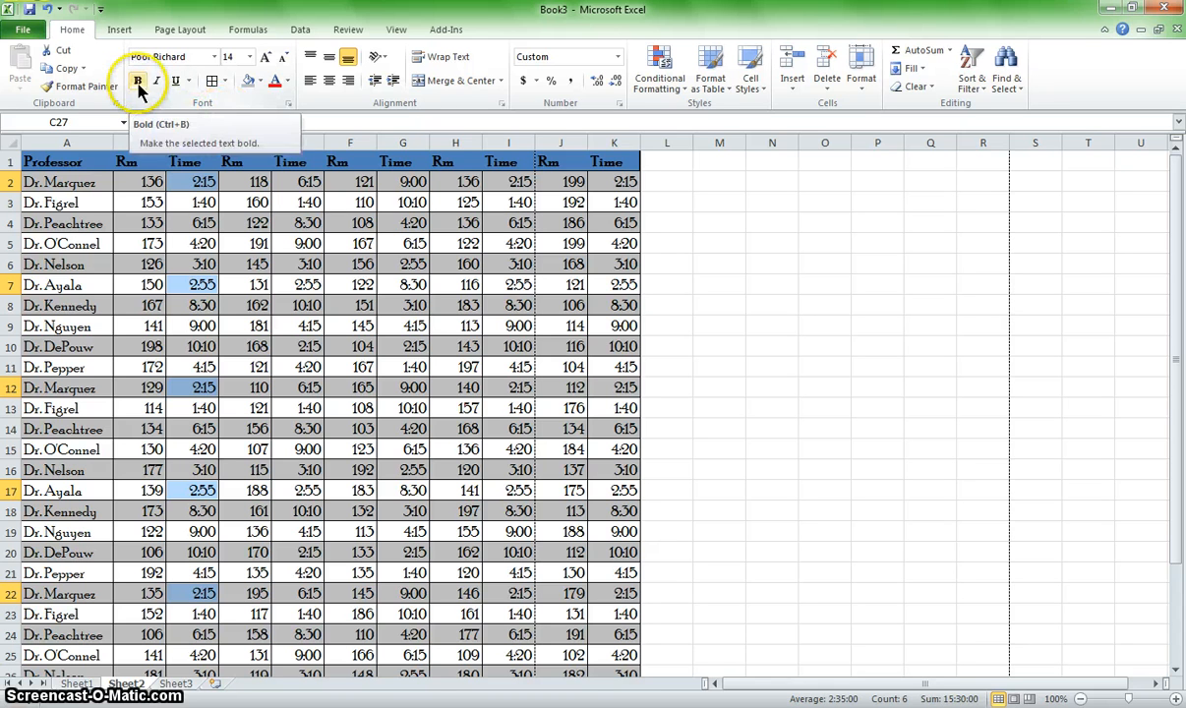
click(288, 82)
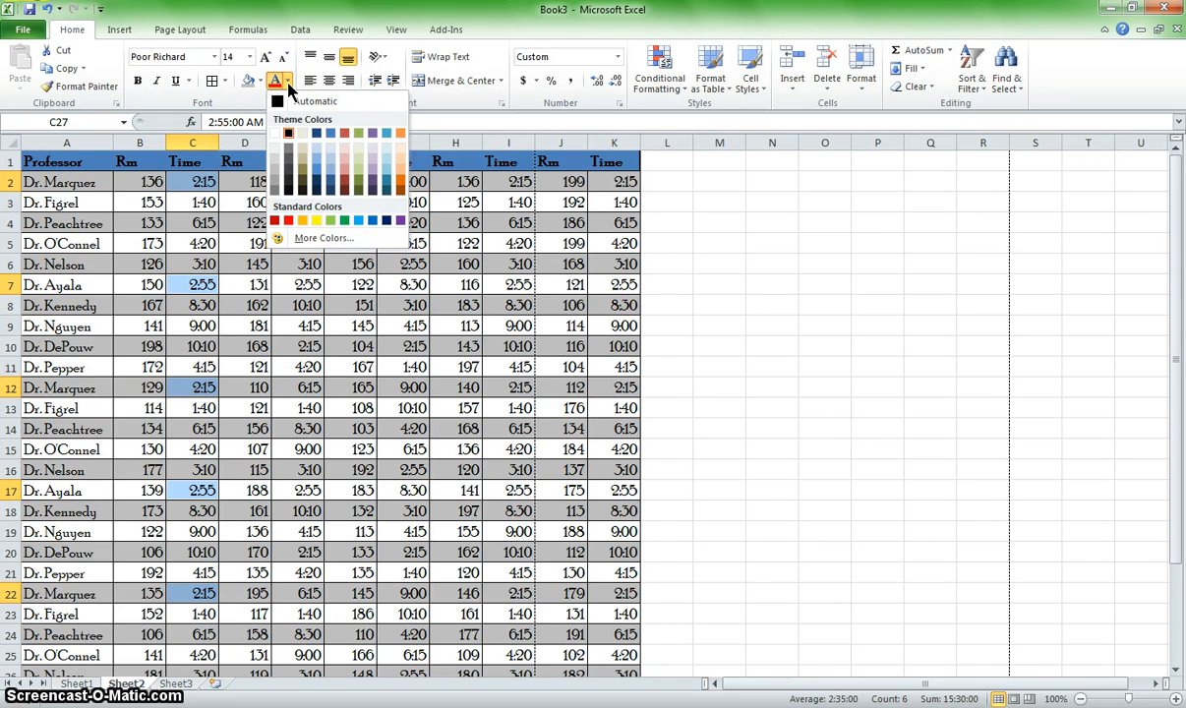
click(344, 135)
scroll(344, 135, down, 8)
click(310, 291)
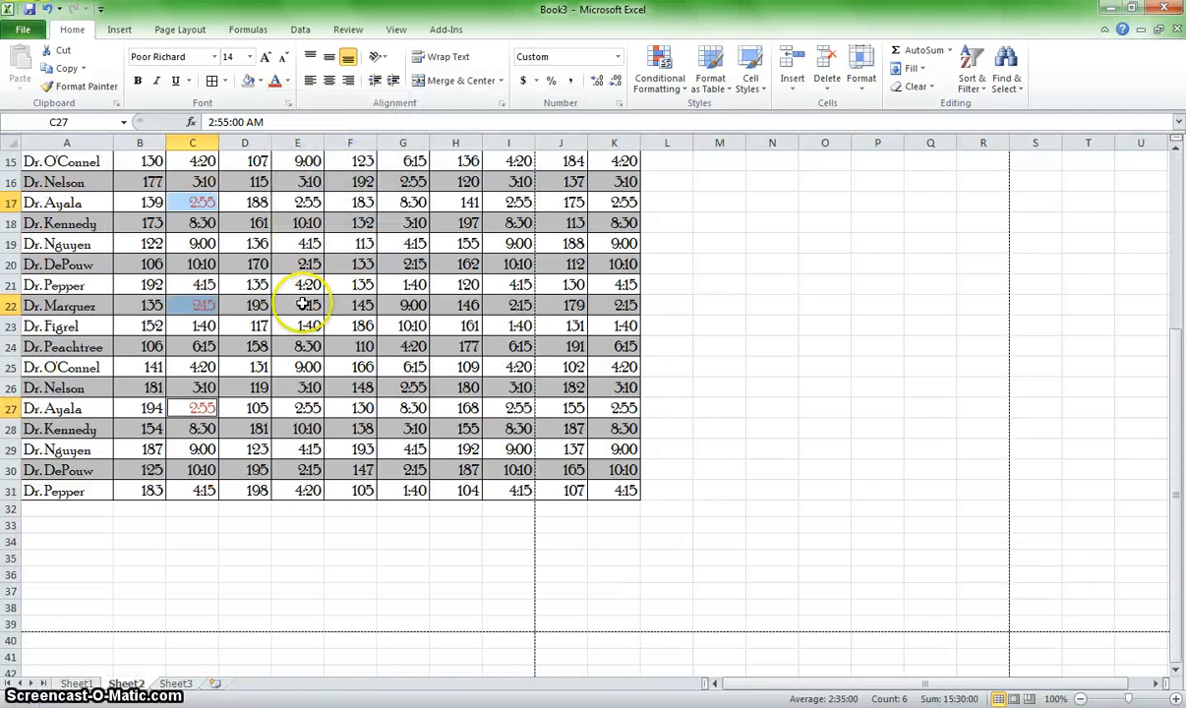
scroll(305, 295, up, 8)
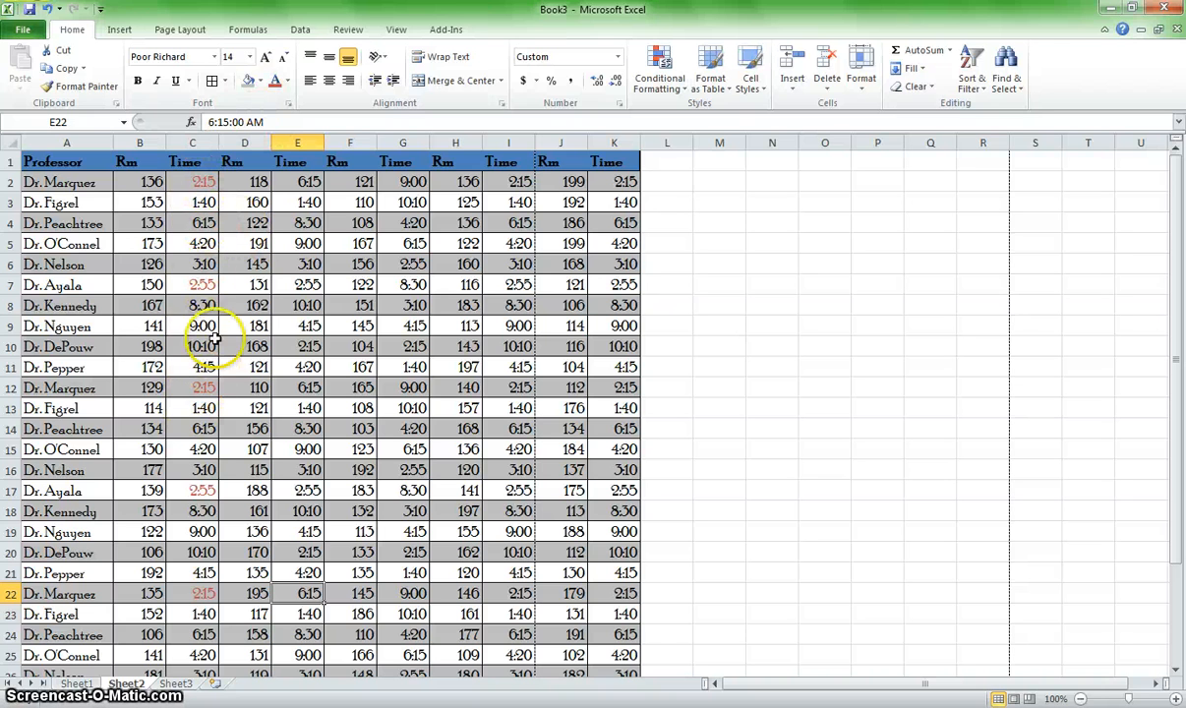
scroll(202, 349, down, 4)
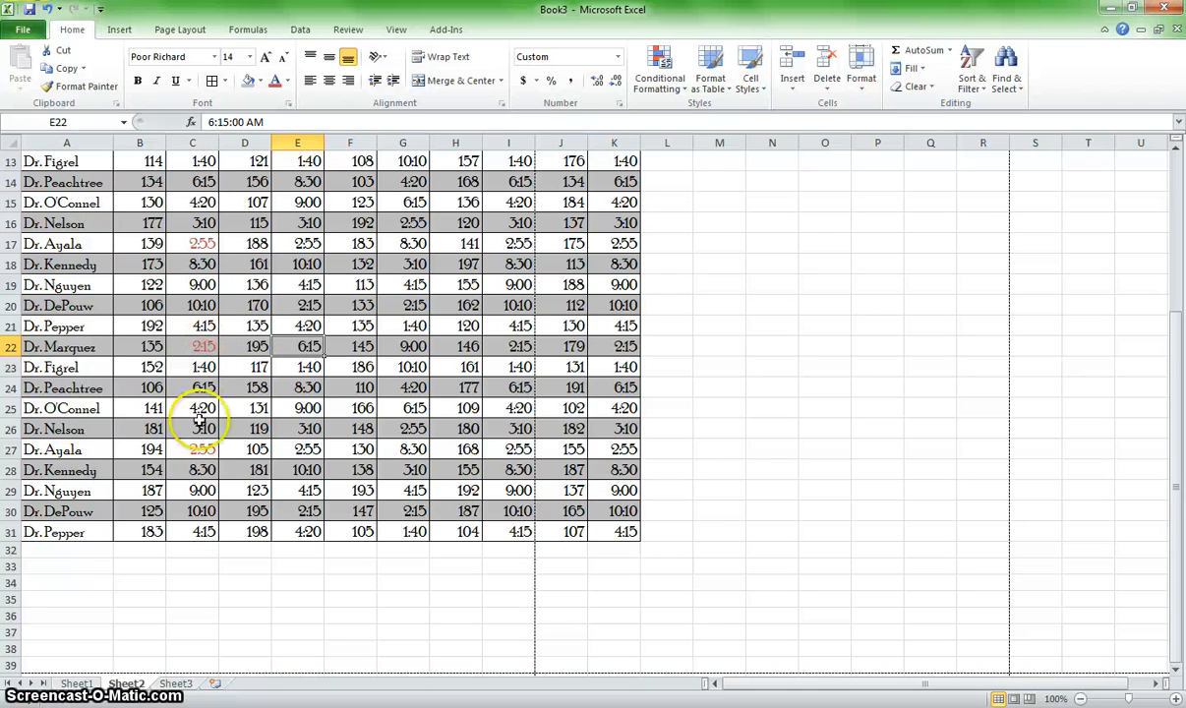
scroll(201, 386, up, 3)
scroll(200, 385, up, 1)
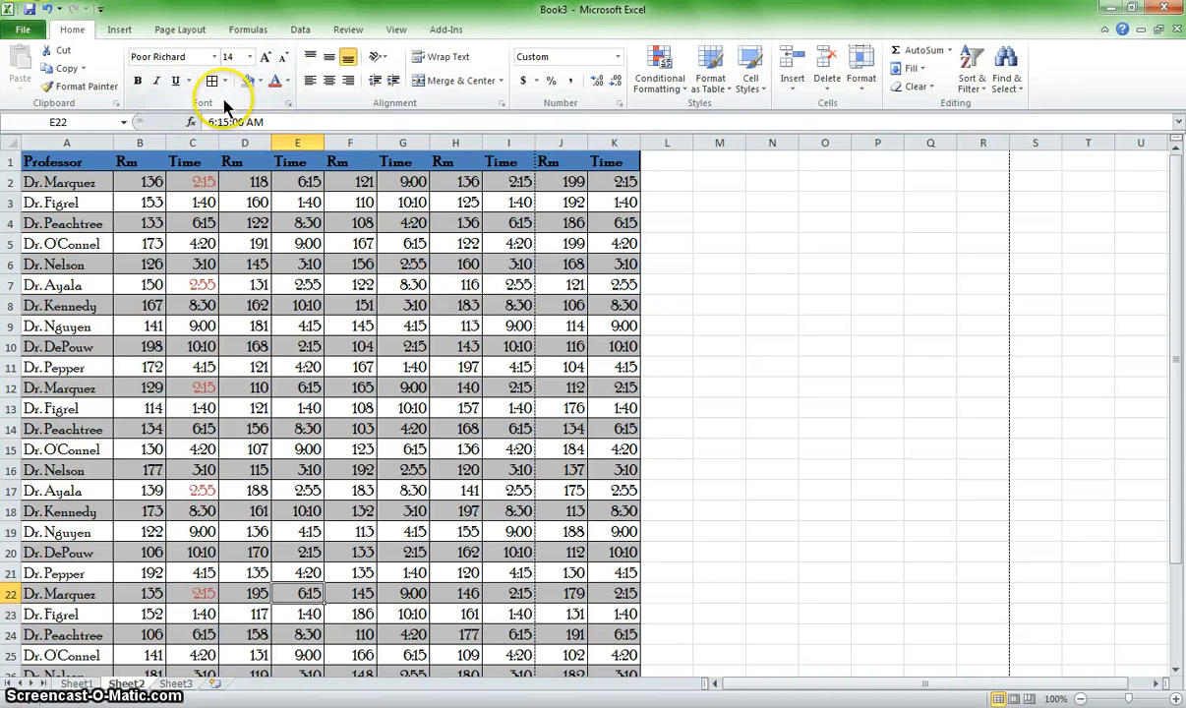
Step: Open the font formatting settings for cell E22, preview the Strikethrough effect and clear it again
click(288, 104)
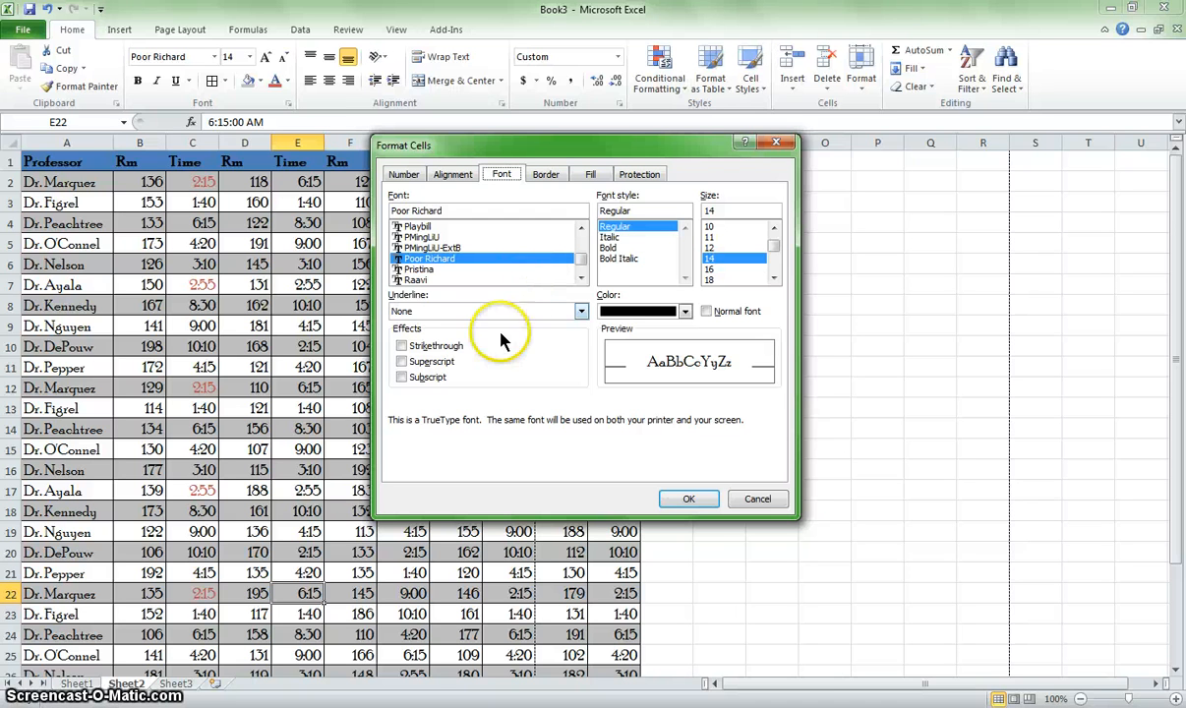
click(417, 349)
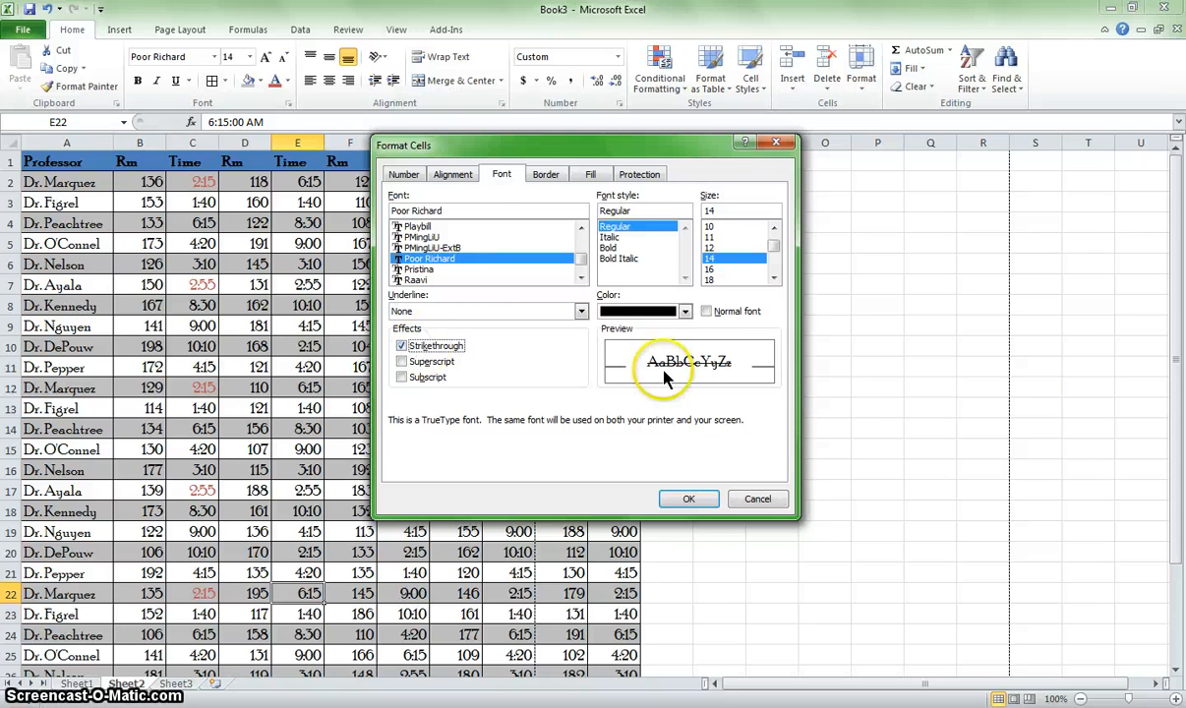
click(403, 348)
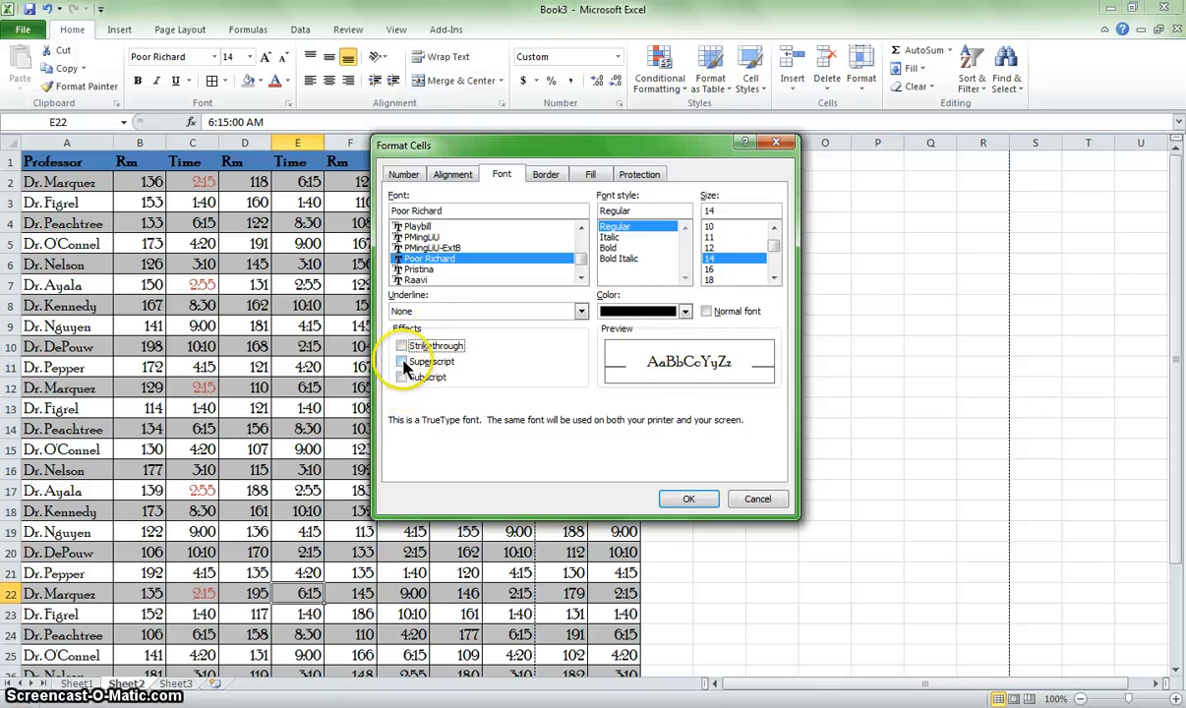
Step: Preview a Double underline and the Bold Italic style for cell E22, resetting them to None and Regular
click(455, 312)
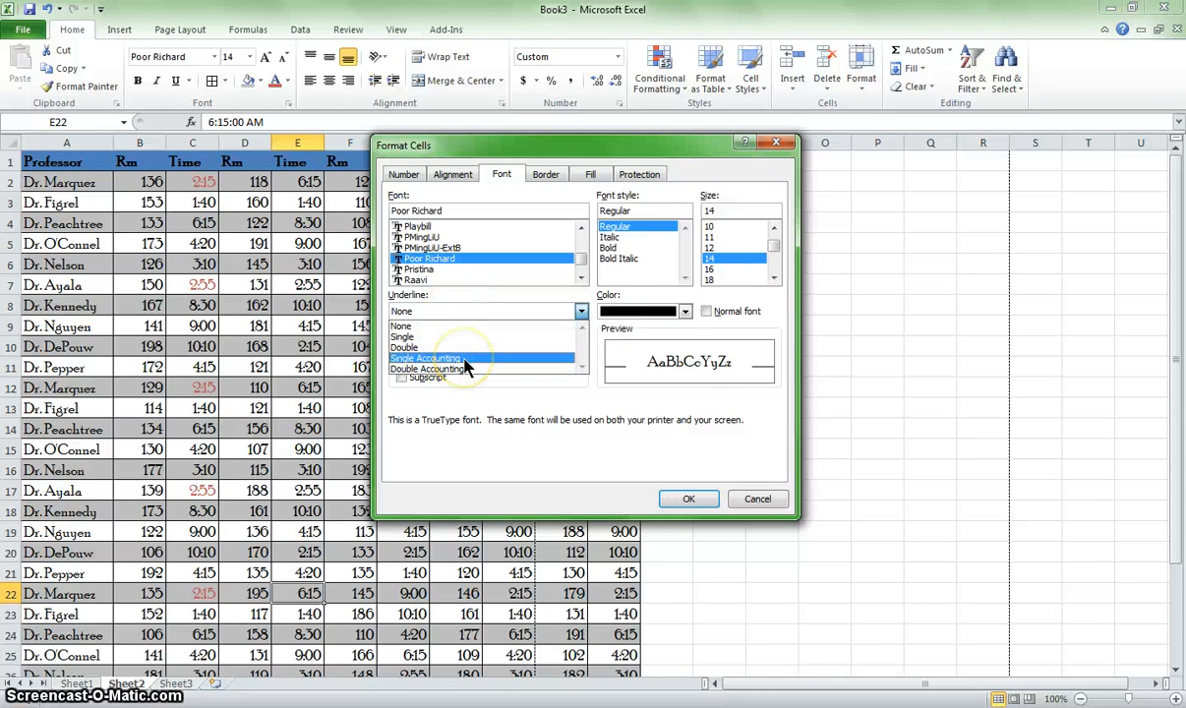
click(466, 347)
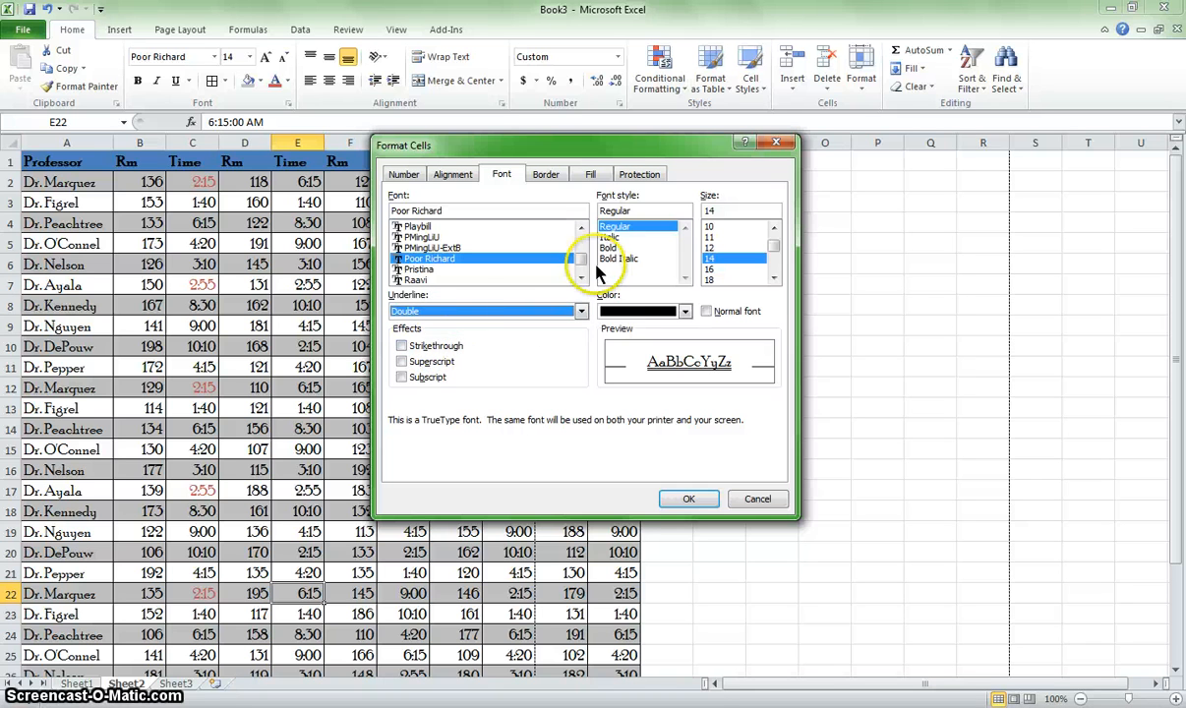
click(527, 311)
click(503, 327)
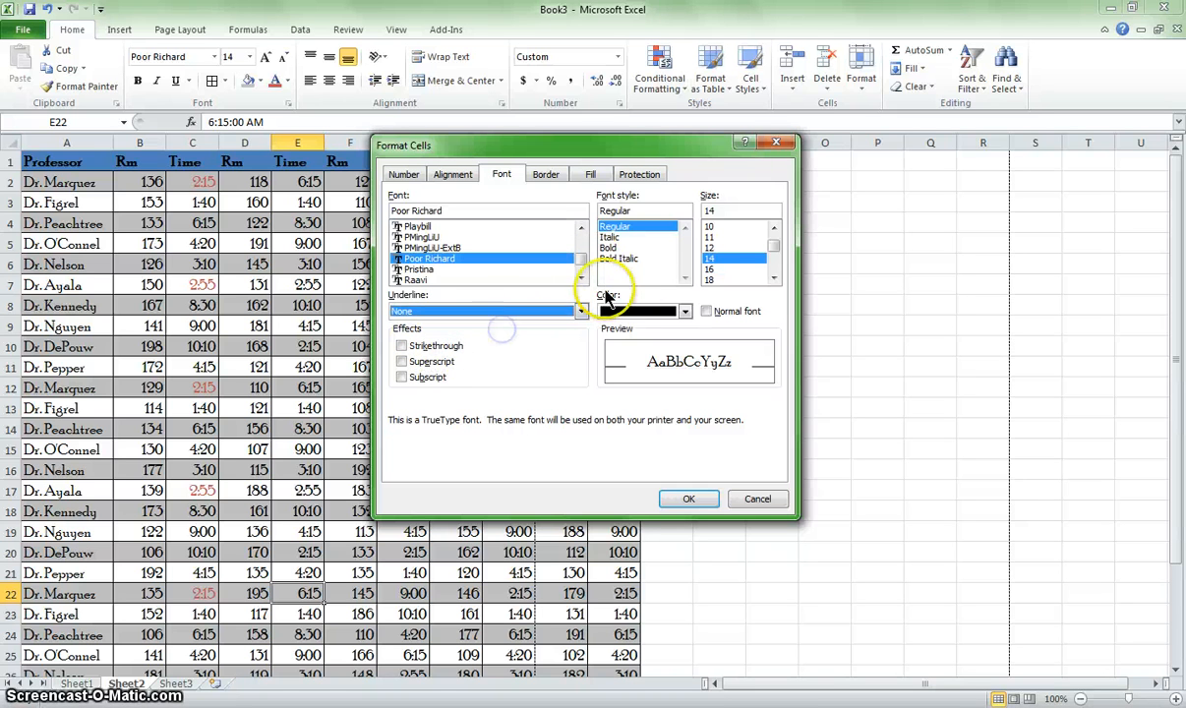
click(632, 260)
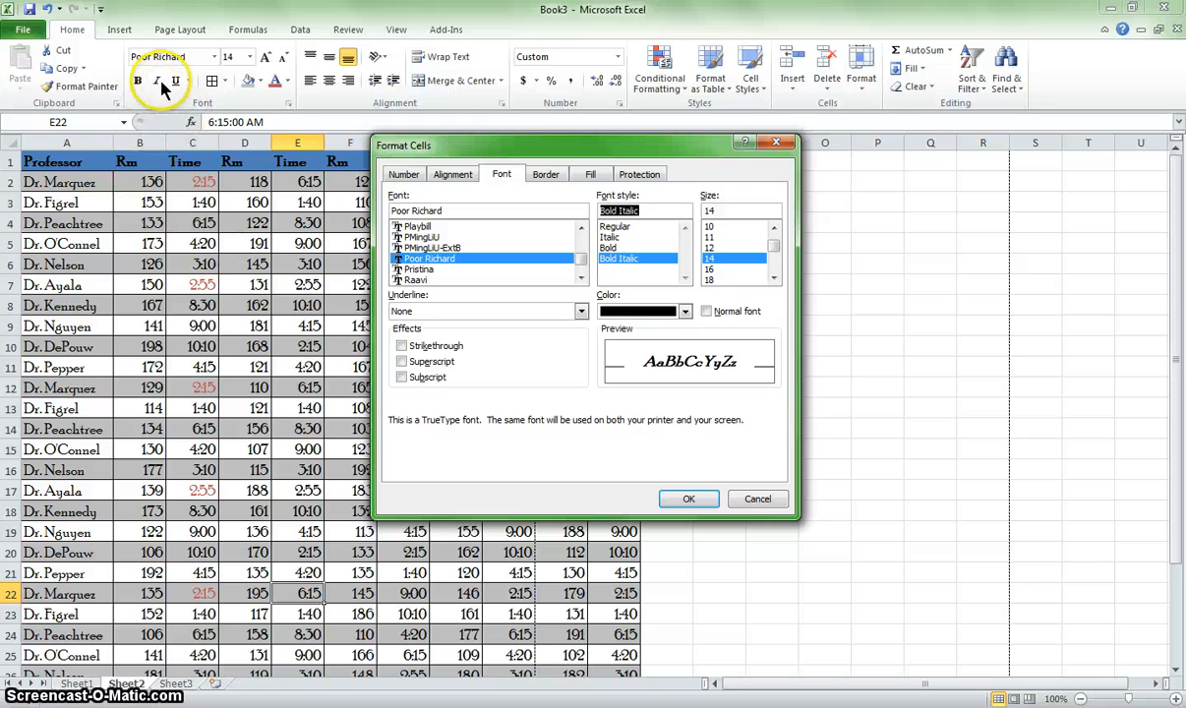
click(612, 226)
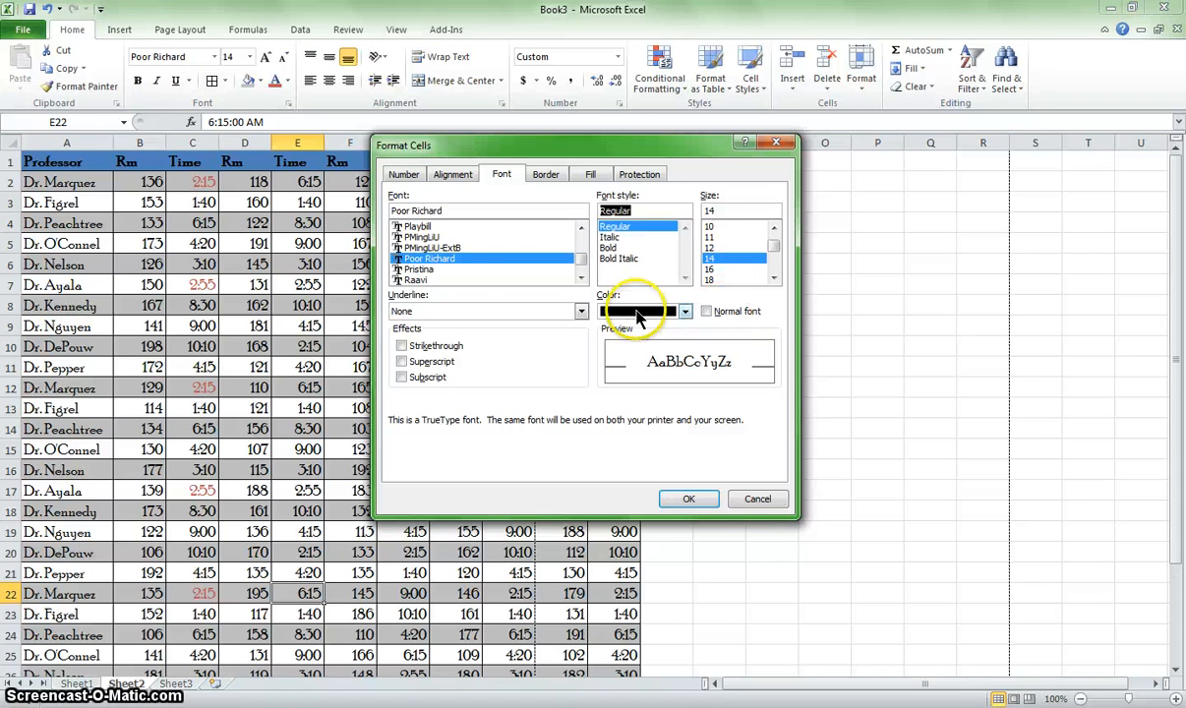
Step: Review the border, fill, font, alignment and number format settings of cell E22, close them and look over the schedule
click(544, 174)
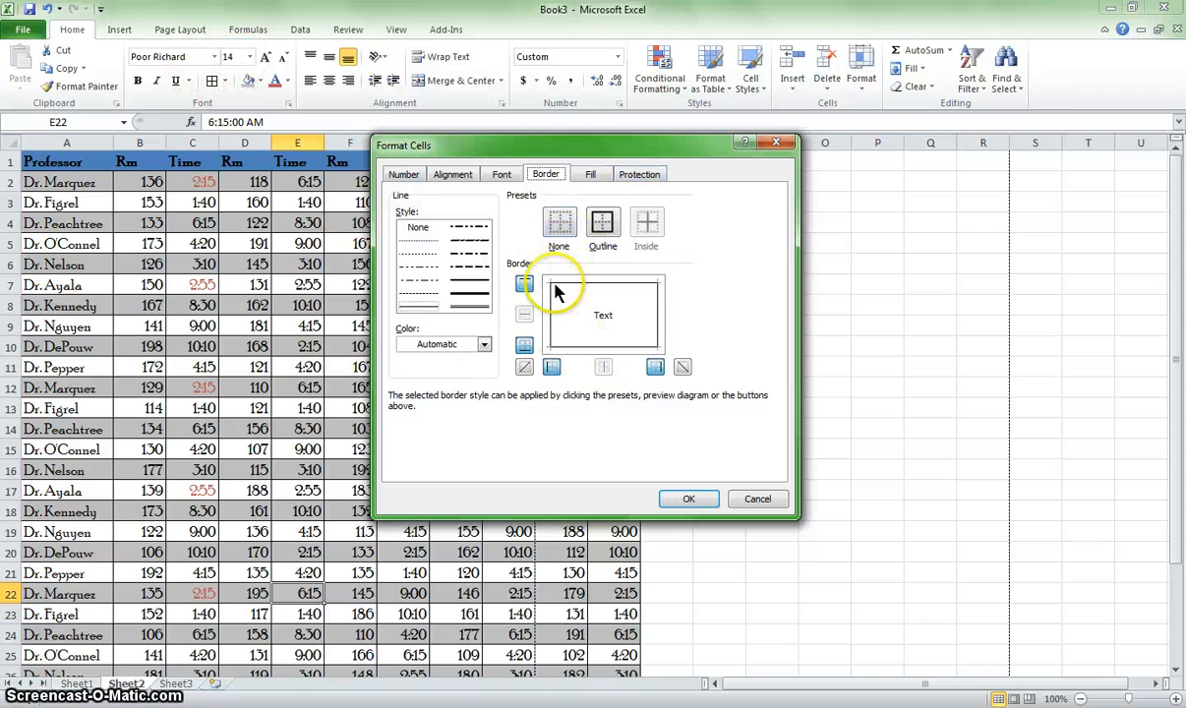
click(590, 174)
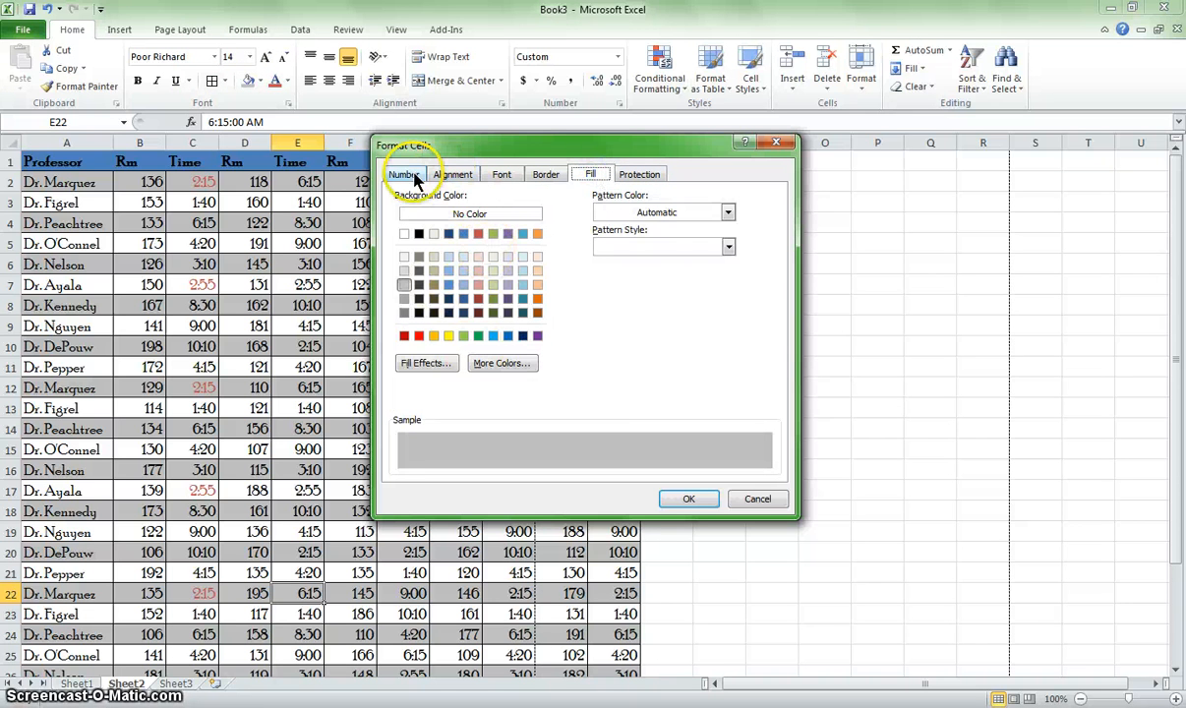
click(509, 176)
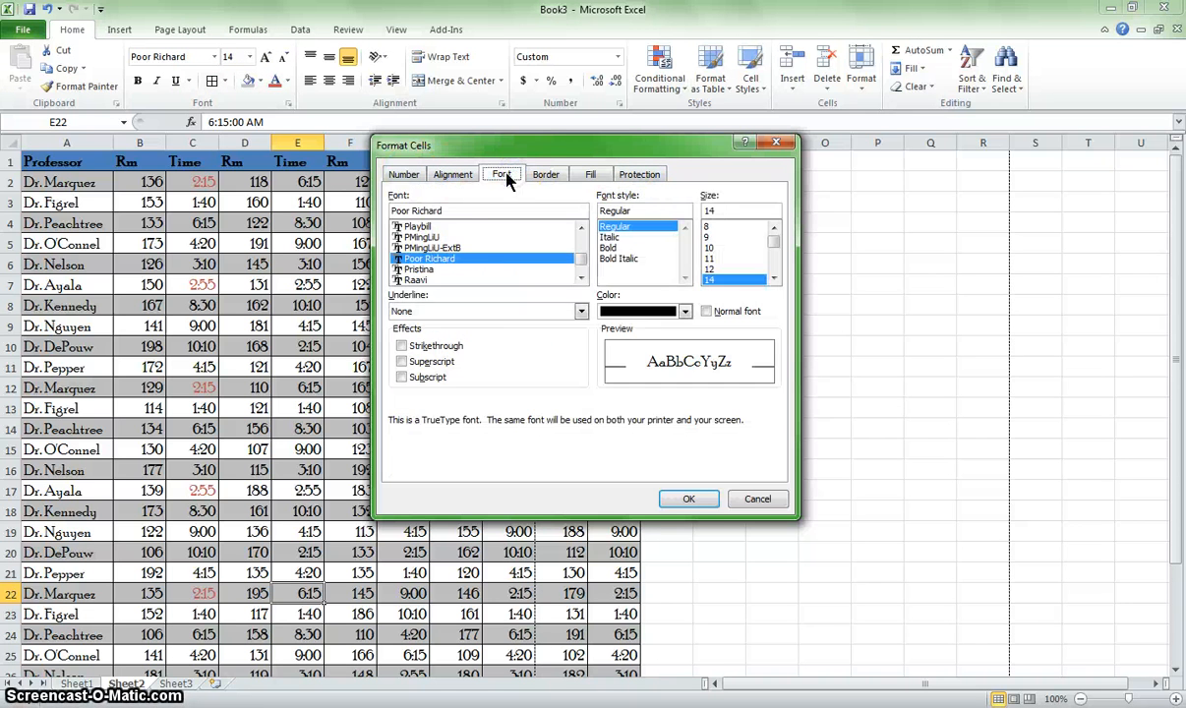
click(455, 175)
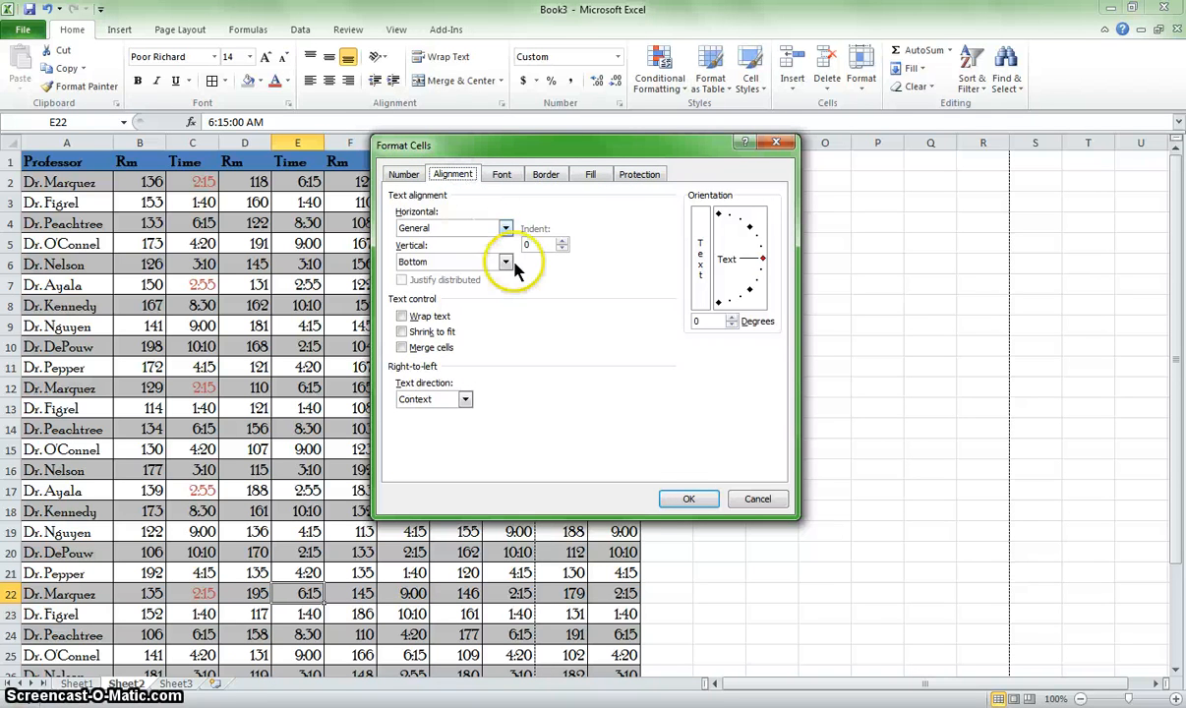
click(394, 177)
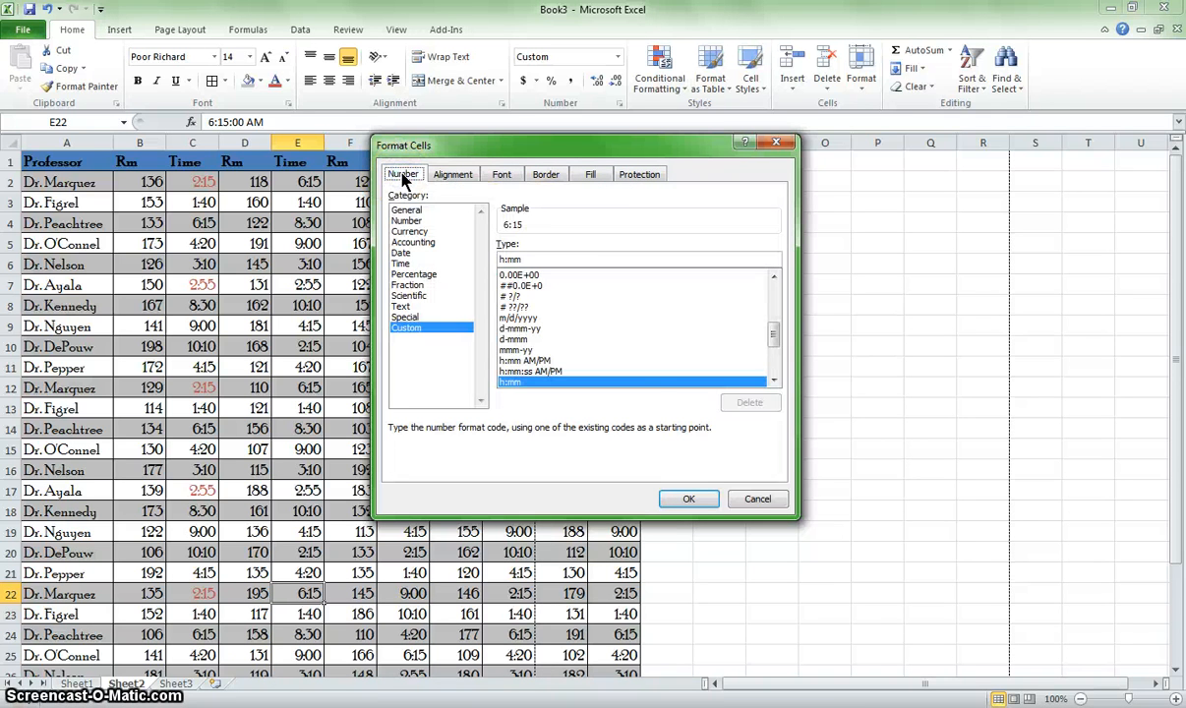
click(500, 176)
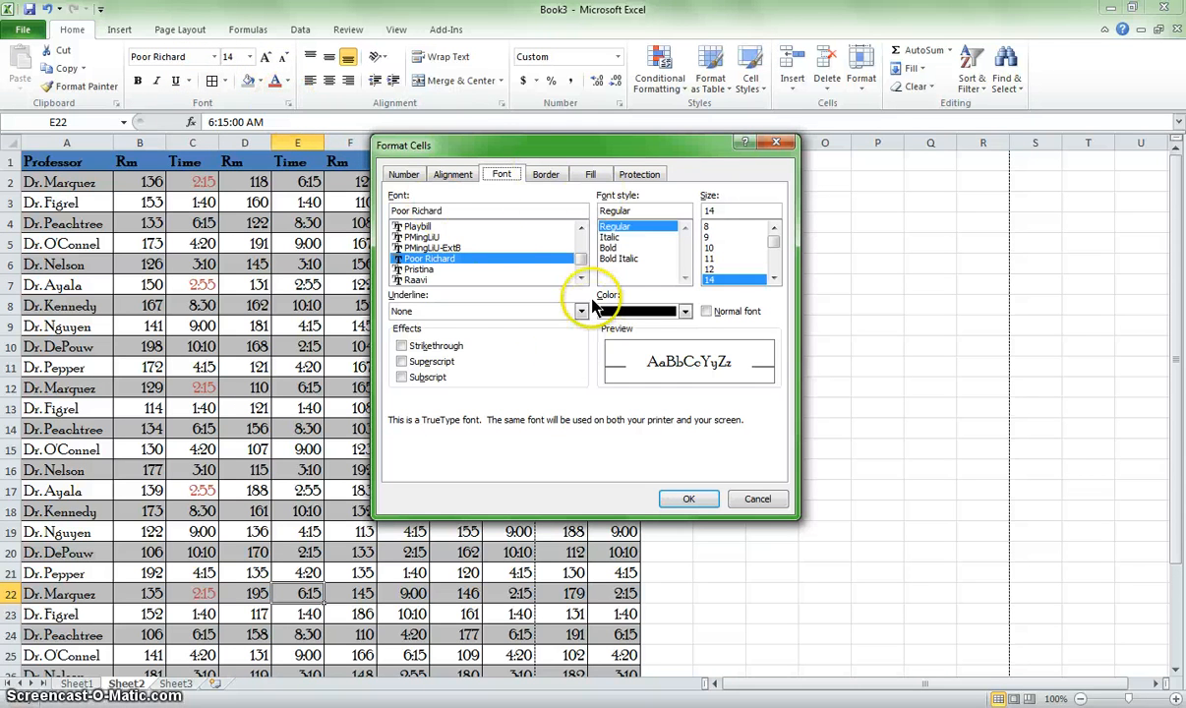
click(452, 176)
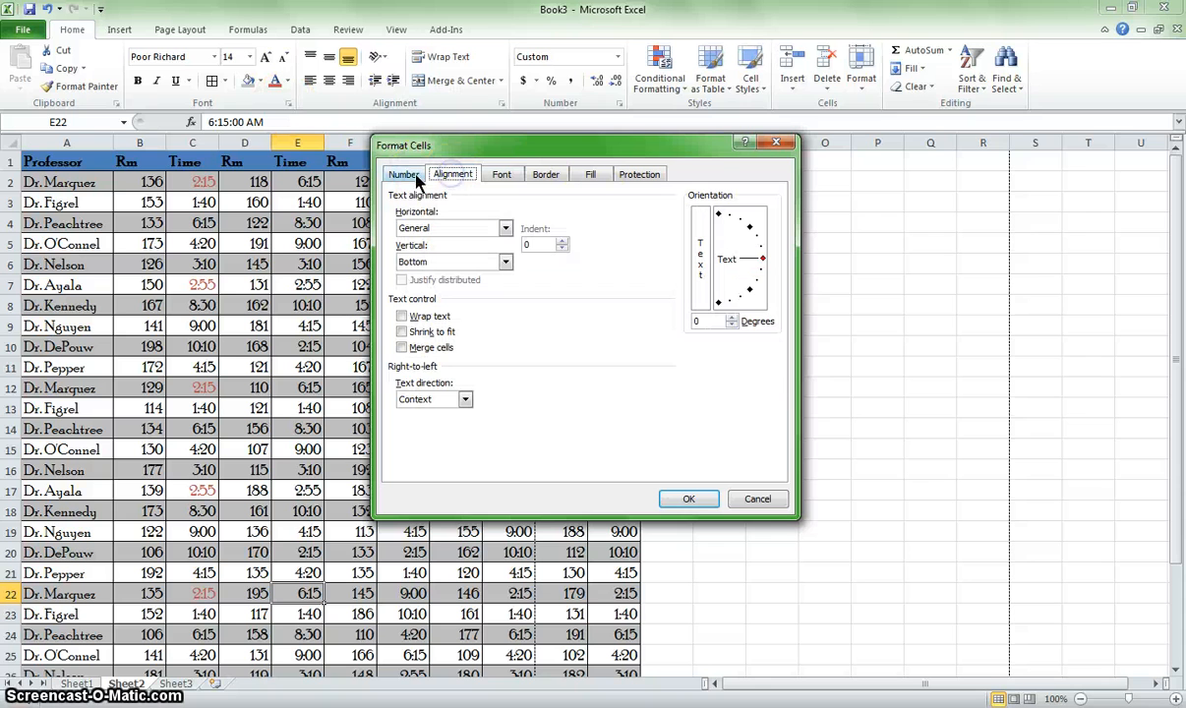
click(411, 177)
click(501, 176)
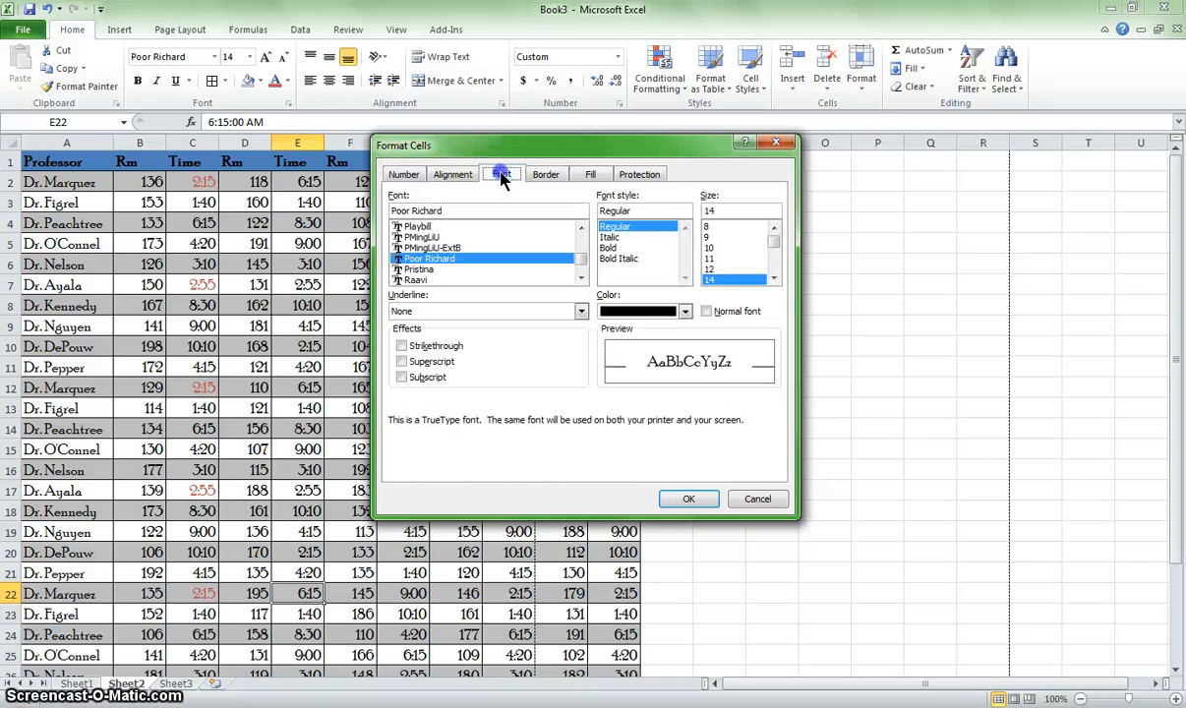
click(687, 497)
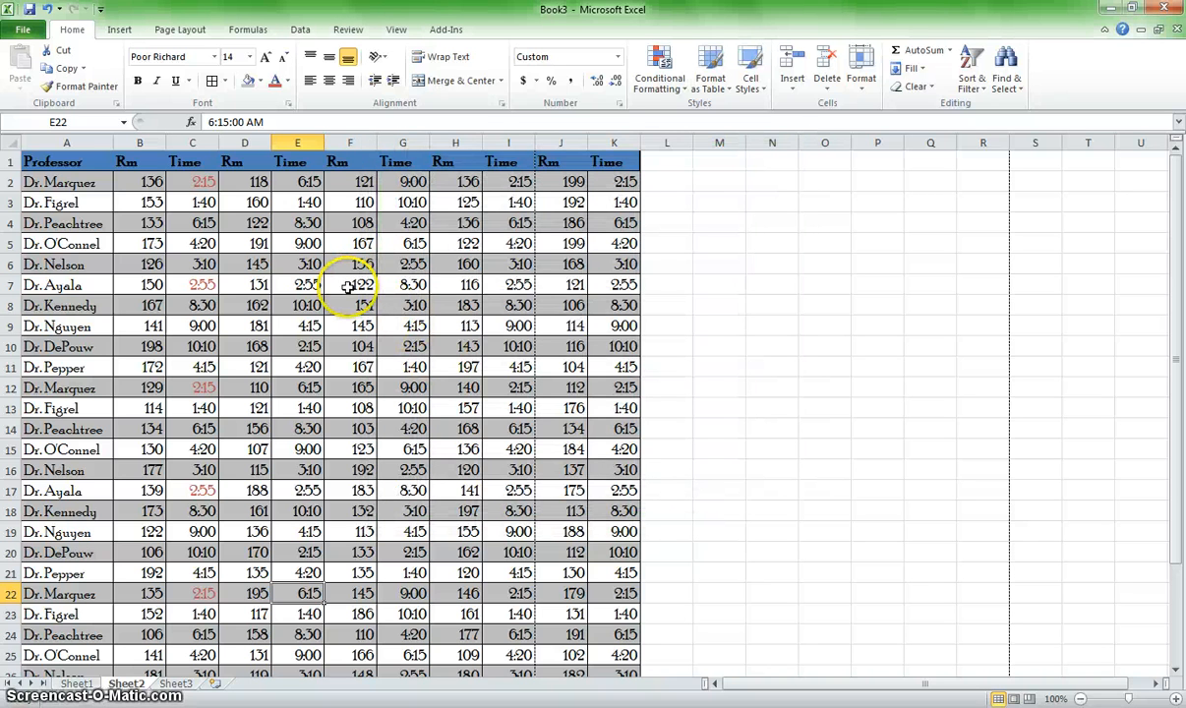
scroll(345, 288, down, 4)
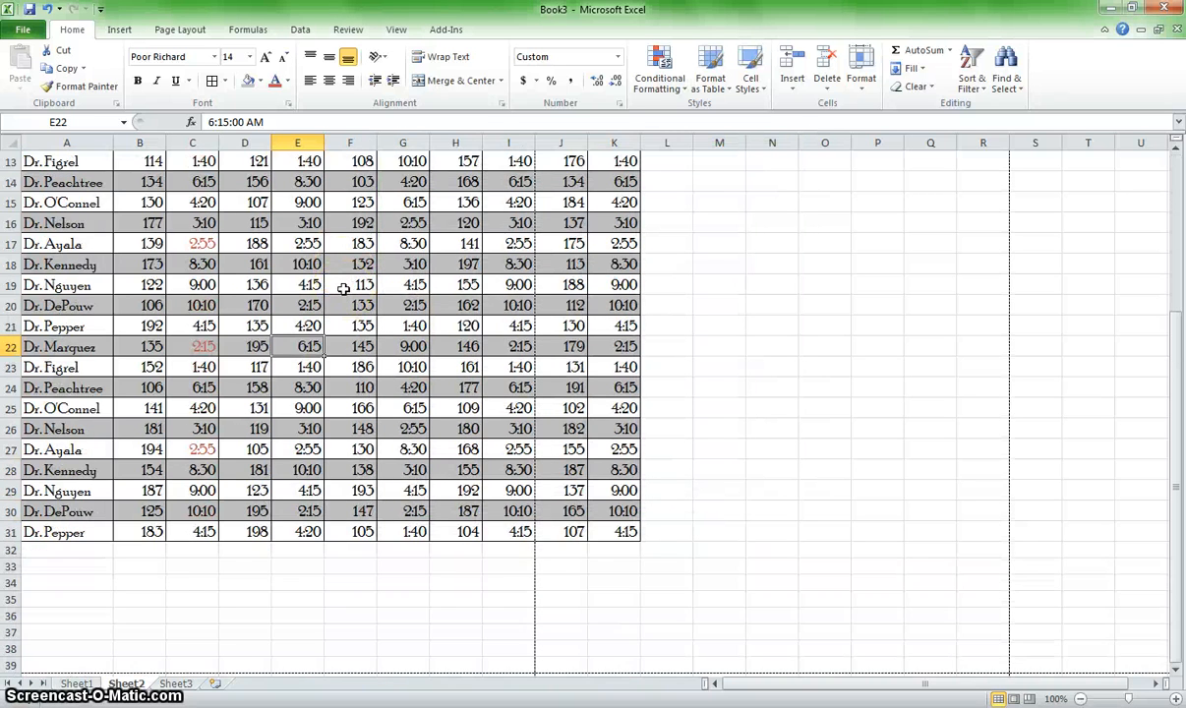
scroll(344, 287, up, 4)
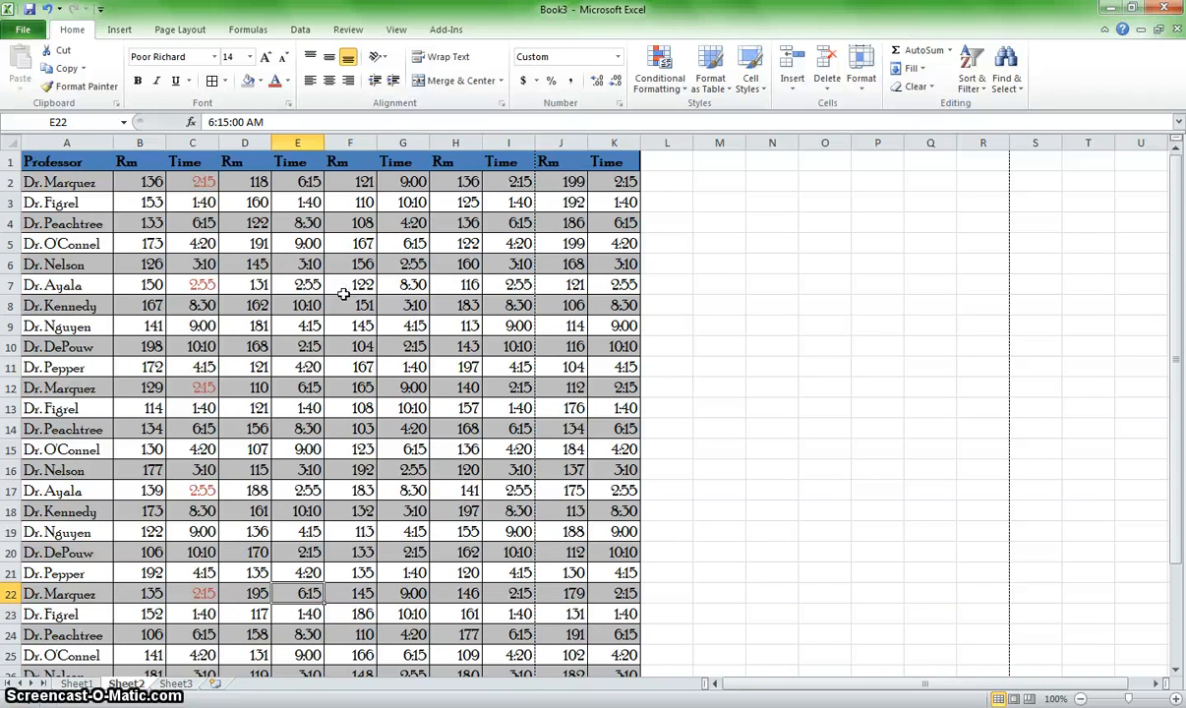